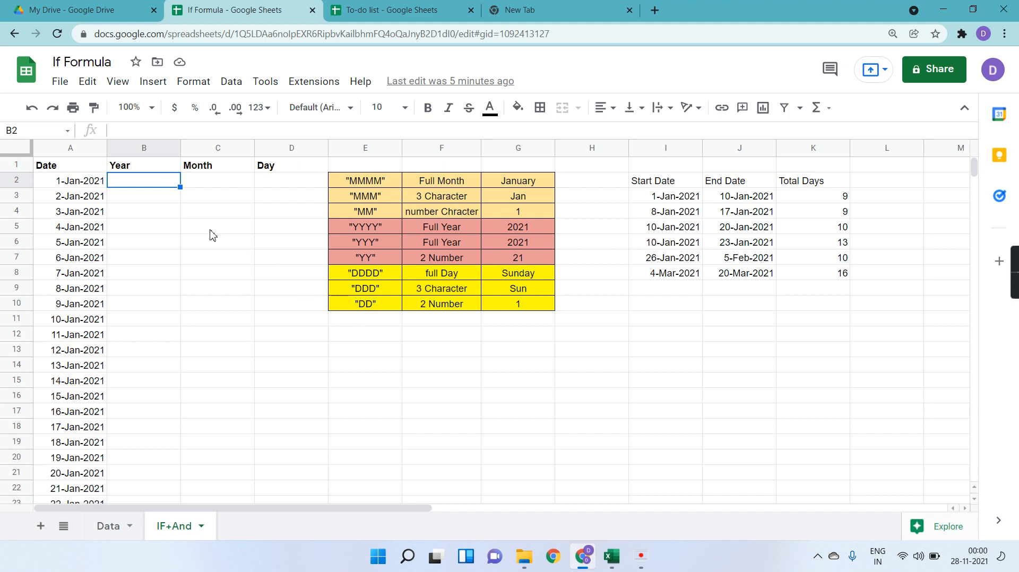
- Switch to Google Drive, search for "inve" and open the Inventory management Sheet dated Nov 23
click(386, 356)
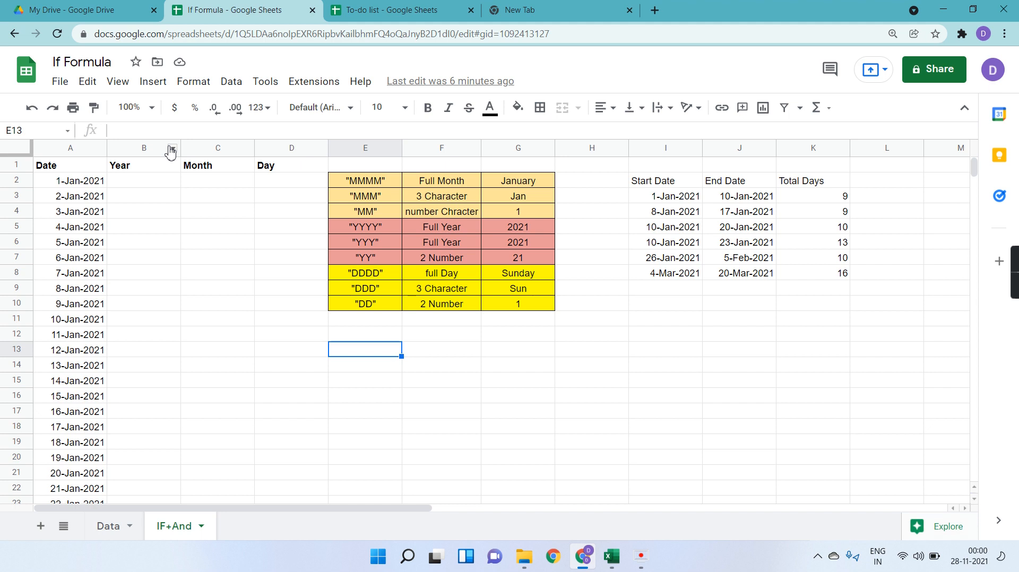
click(79, 9)
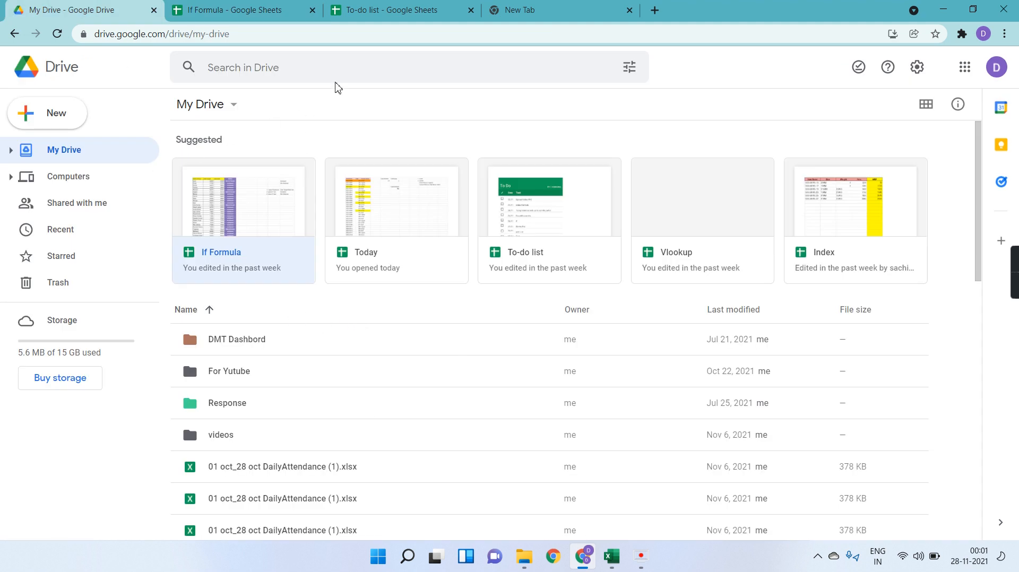
click(334, 68)
text(inve)
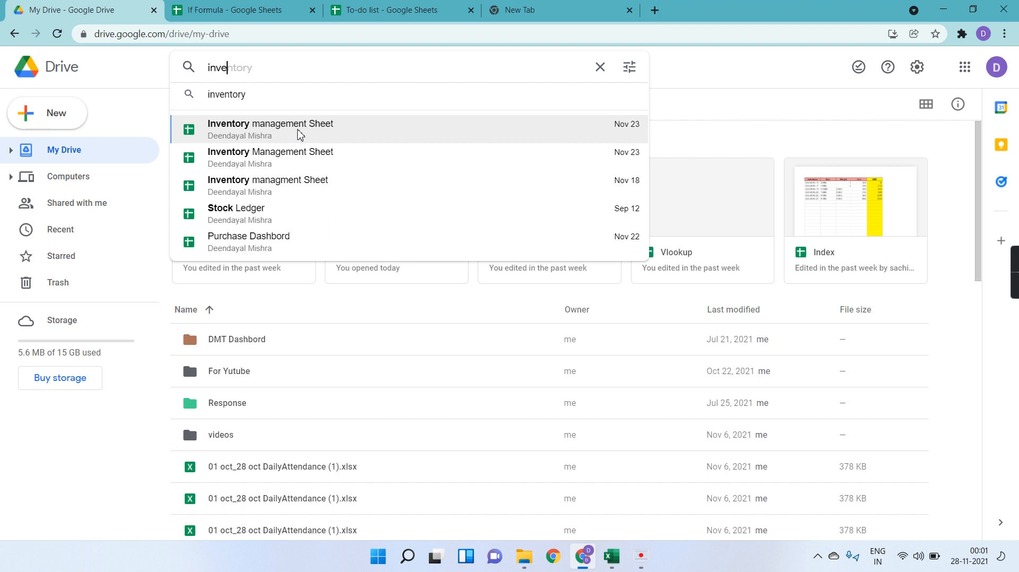
click(229, 136)
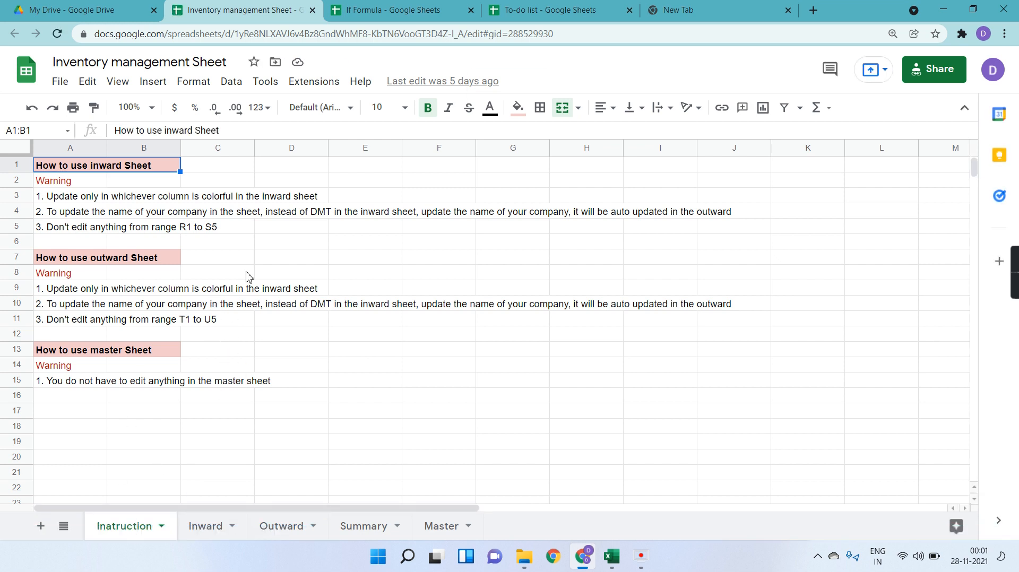
- Look through the Inward, Outward, Summary and Master sheets of the inventory workbook
click(197, 533)
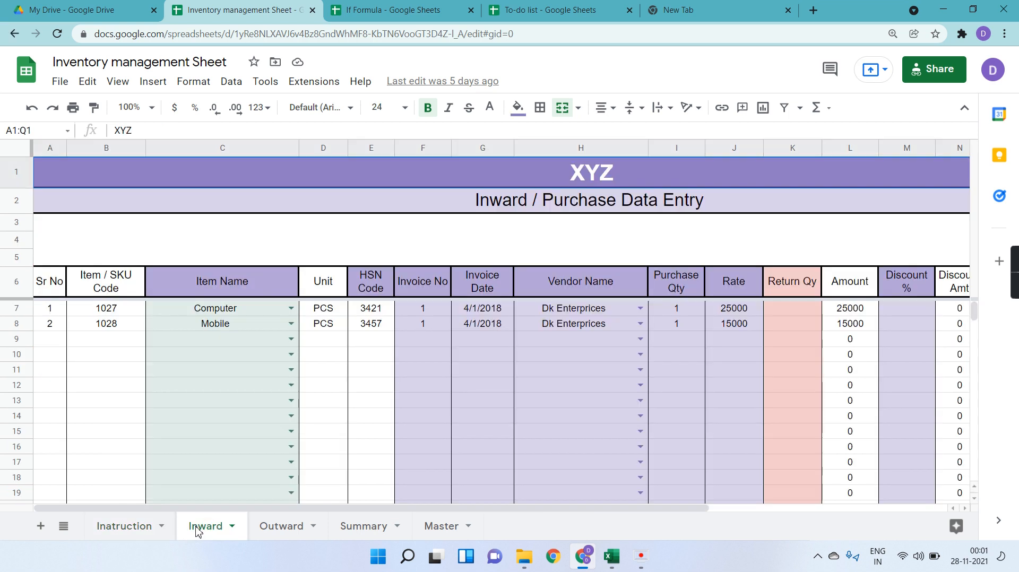
scroll(595, 317, right, 5)
scroll(595, 319, left, 5)
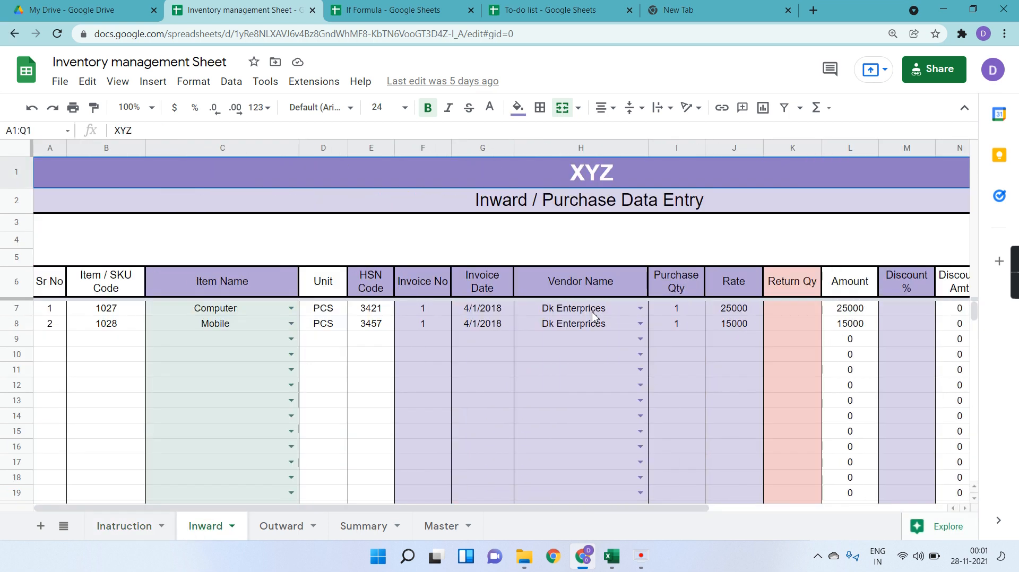
click(289, 538)
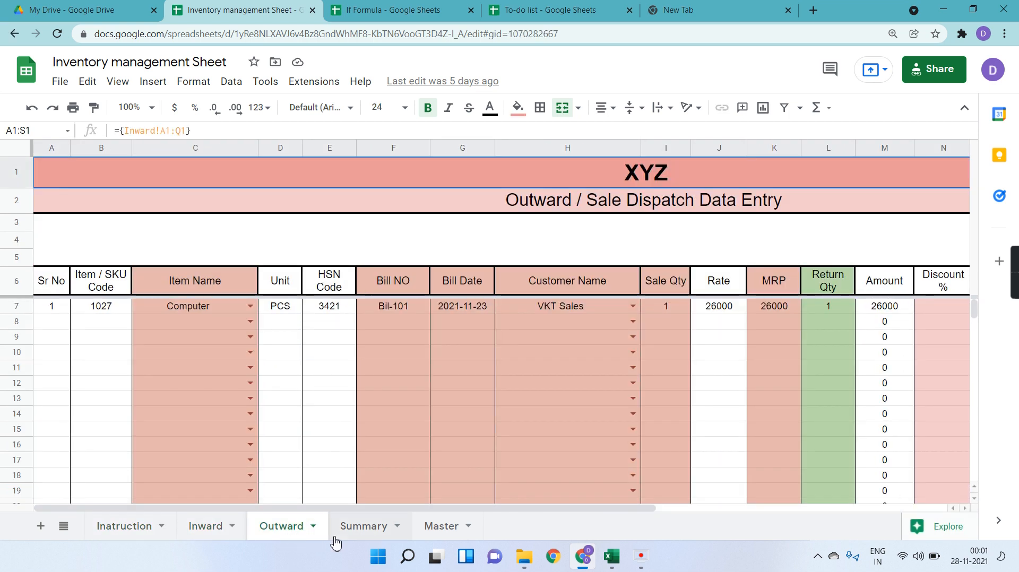
click(369, 535)
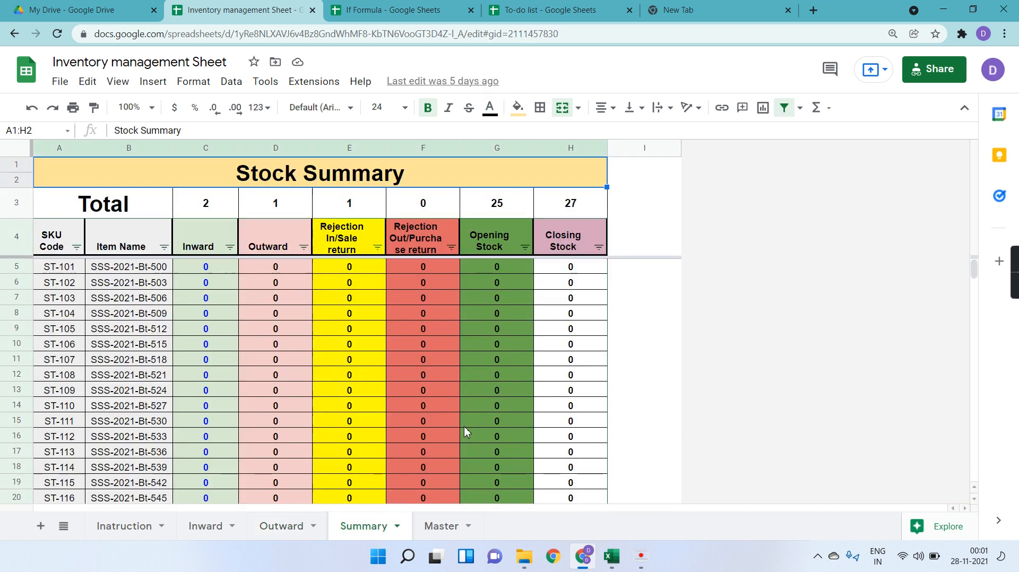
scroll(464, 432, down, 5)
click(446, 525)
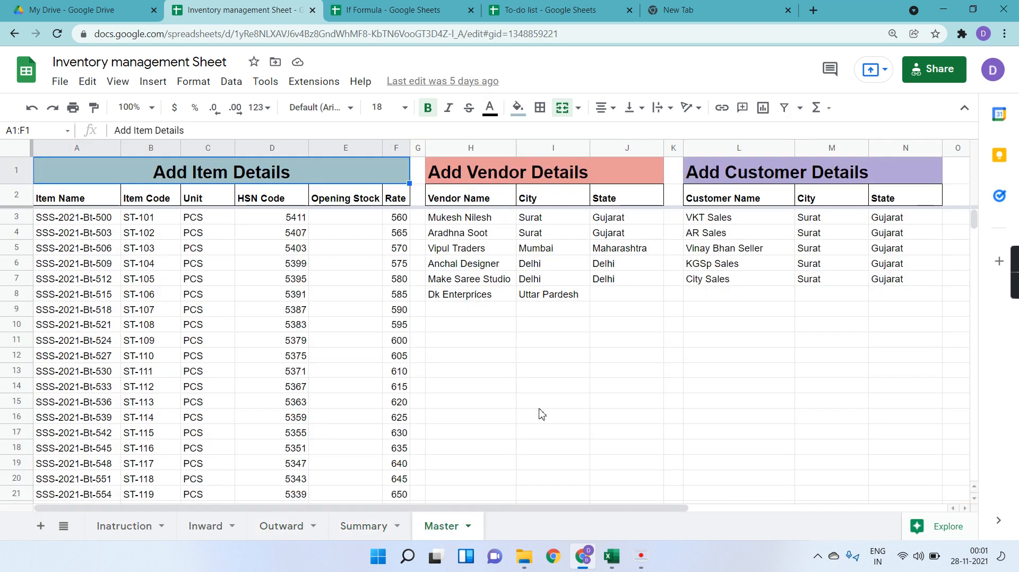
- Try out the Generate Item Code list on the Master sheet with item name "faf" in P5, and clear the entry
scroll(539, 414, right, 5)
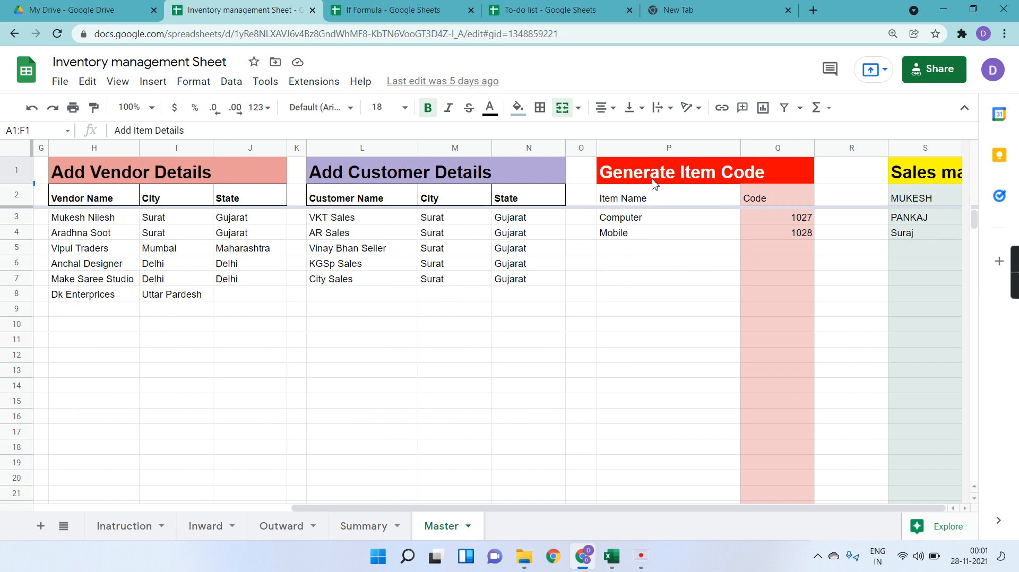
click(636, 248)
text(faf)
key(Return)
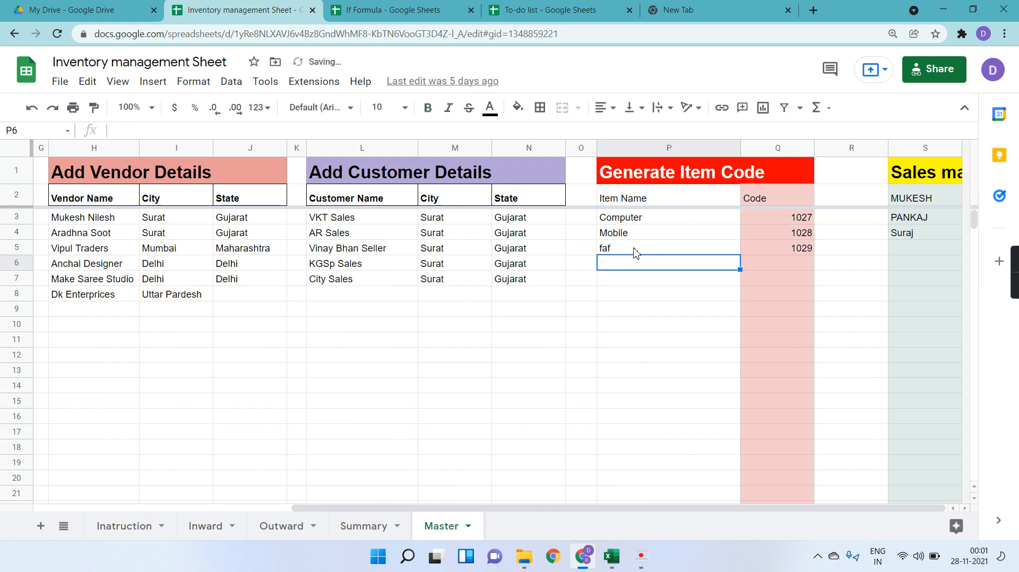
click(632, 253)
key(Delete)
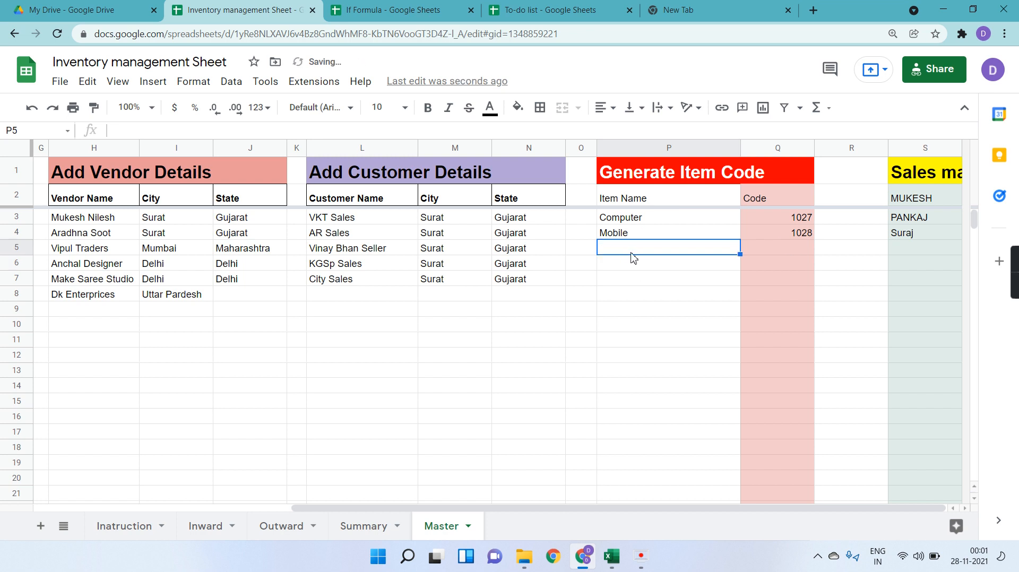
- Close the inventory workbook and look through the dates in column A of the If Formula spreadsheet
click(312, 10)
click(276, 11)
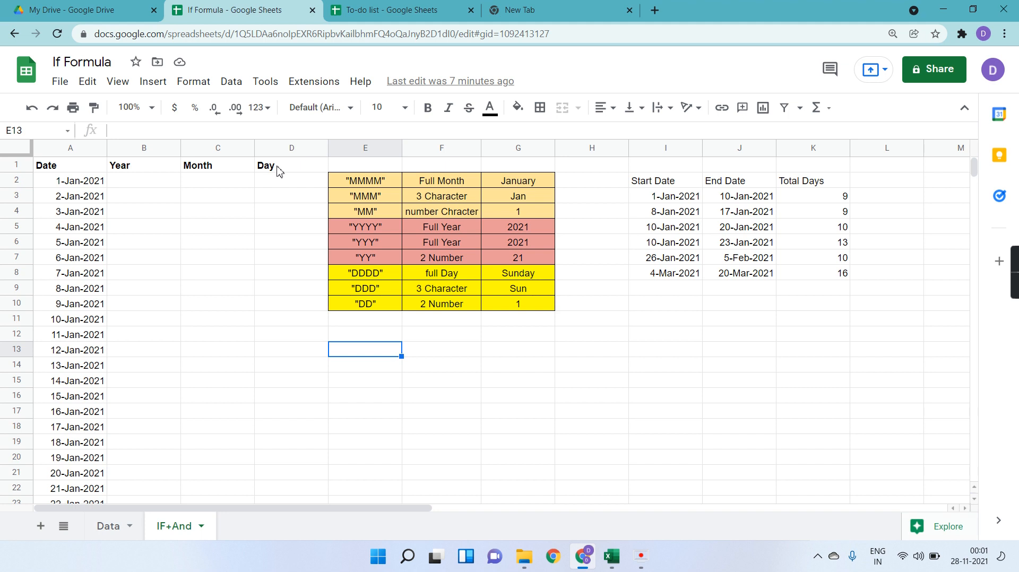
click(59, 187)
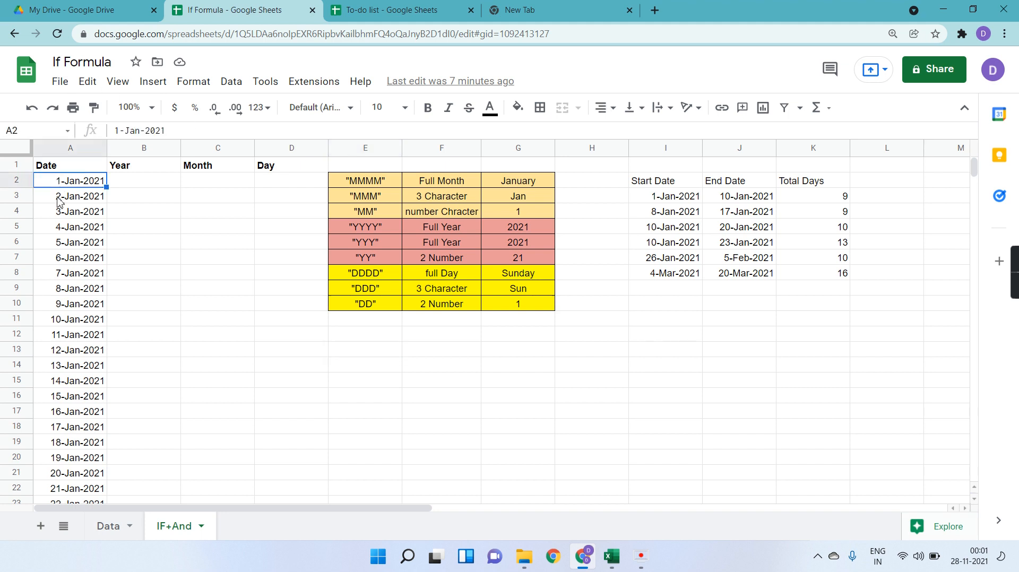
scroll(82, 369, down, 20)
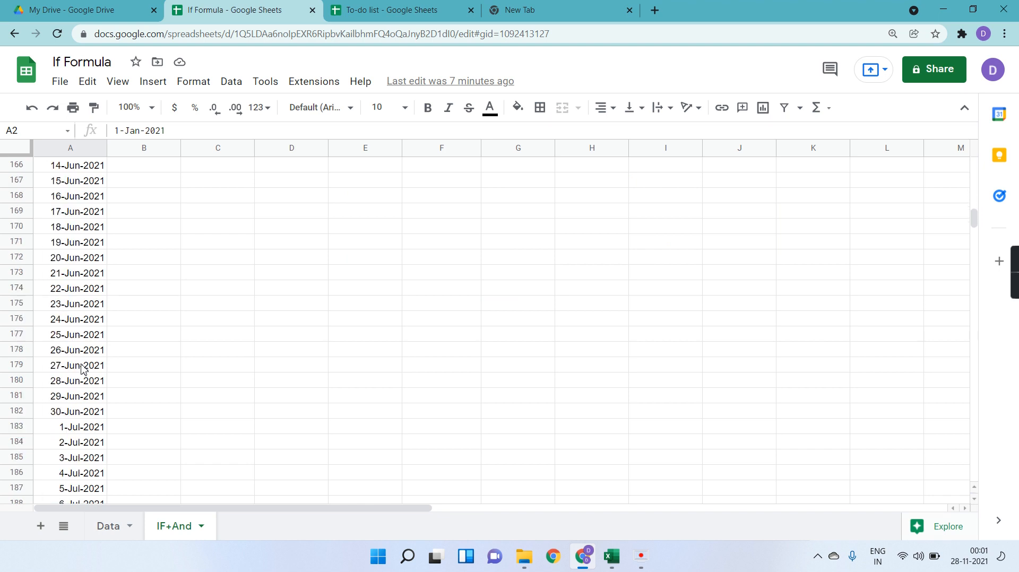
scroll(82, 369, down, 20)
scroll(82, 369, up, 20)
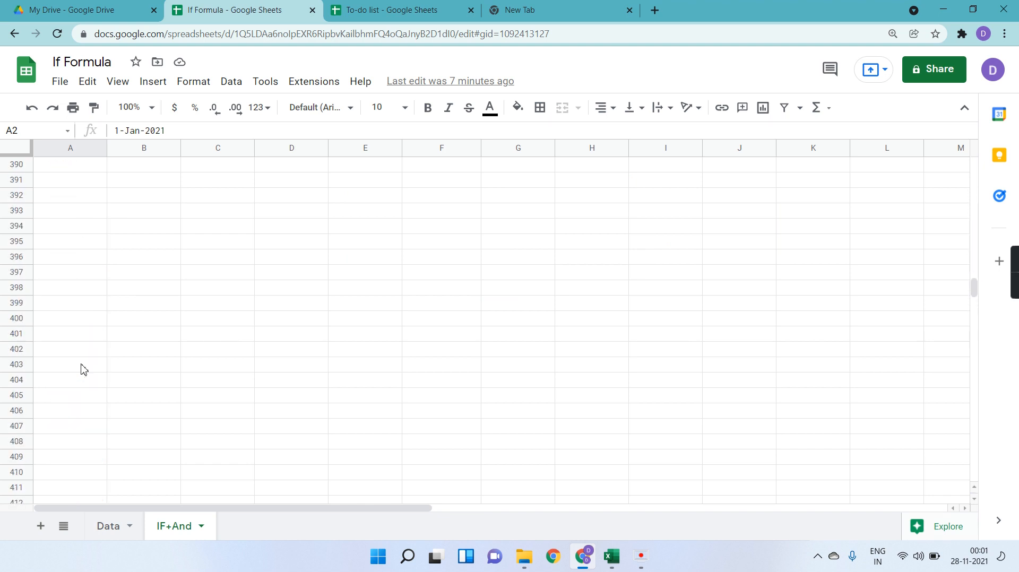
scroll(82, 369, up, 20)
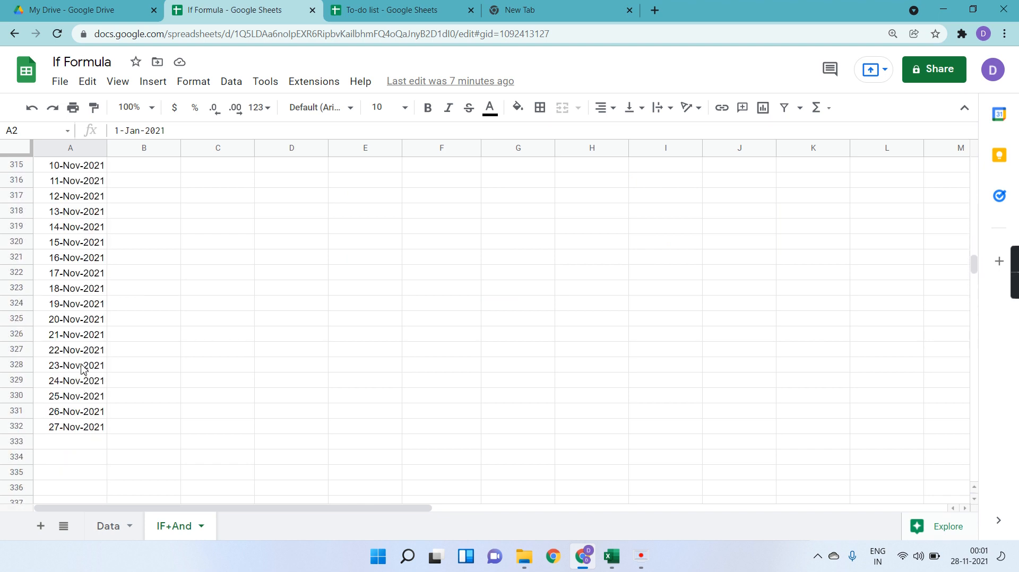
scroll(82, 369, up, 20)
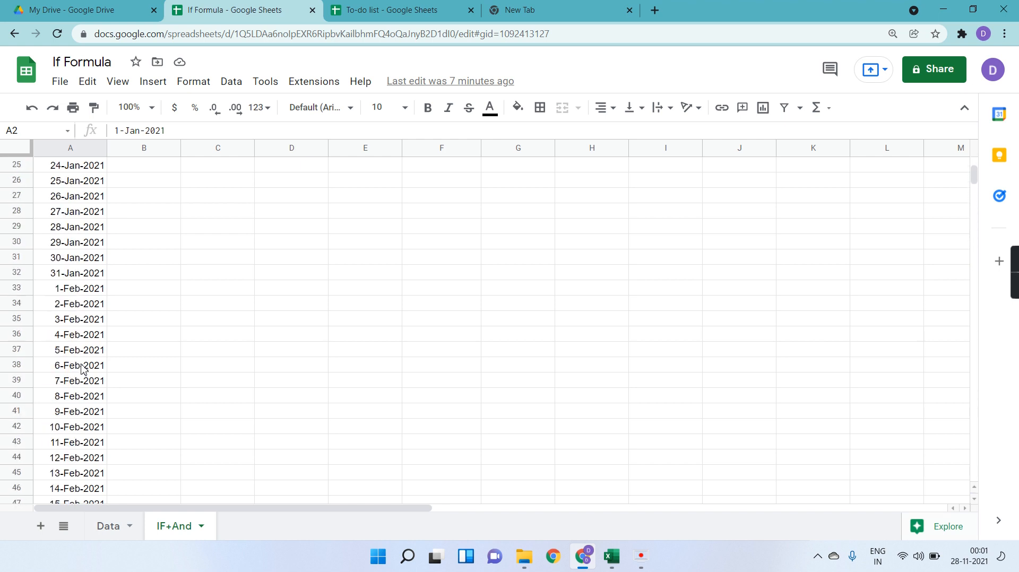
- Go over the first date in A2 and its Year, Month and Day cells in row 2
click(156, 187)
click(88, 186)
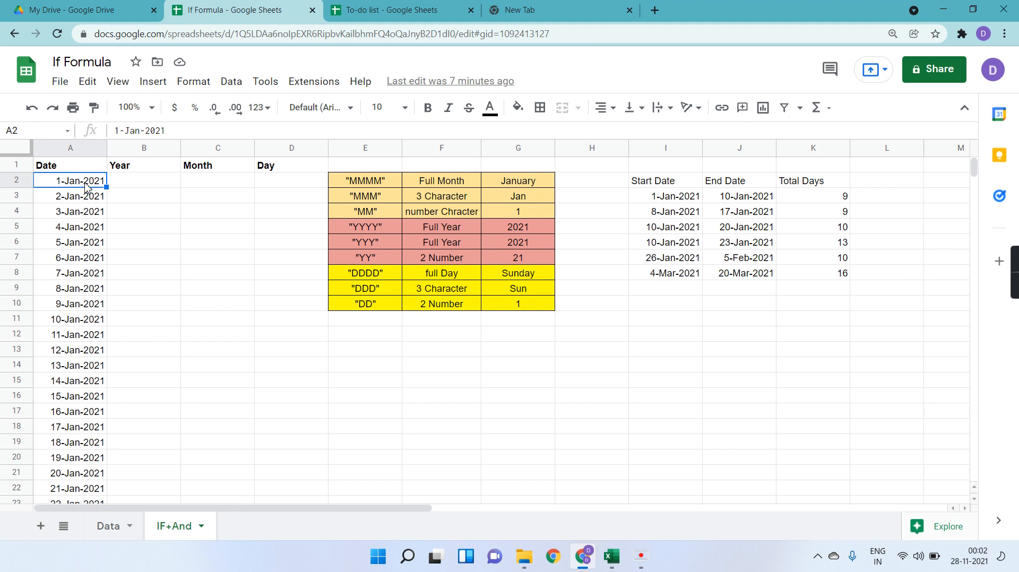
key(Right)
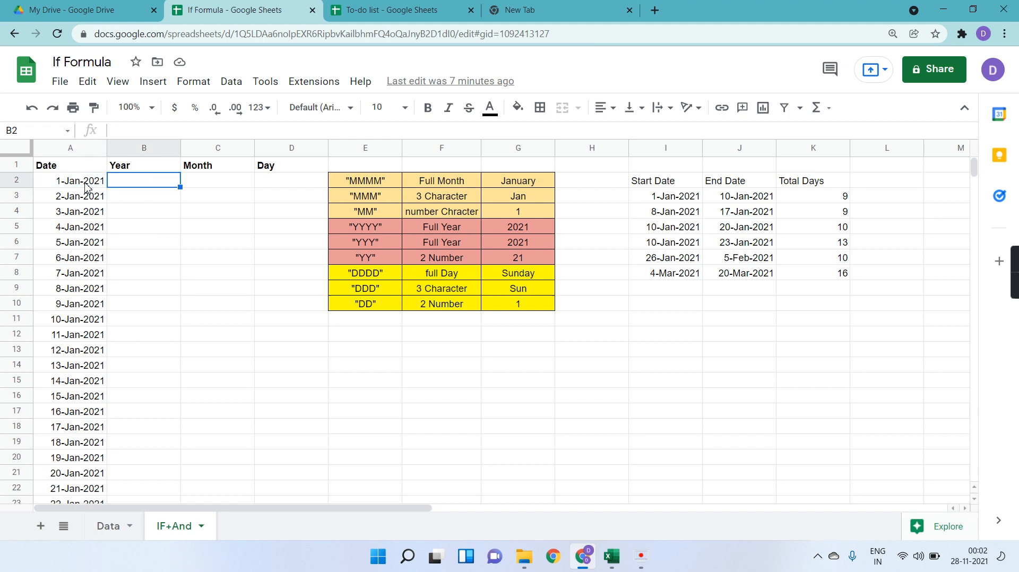
key(Right)
key(Right)
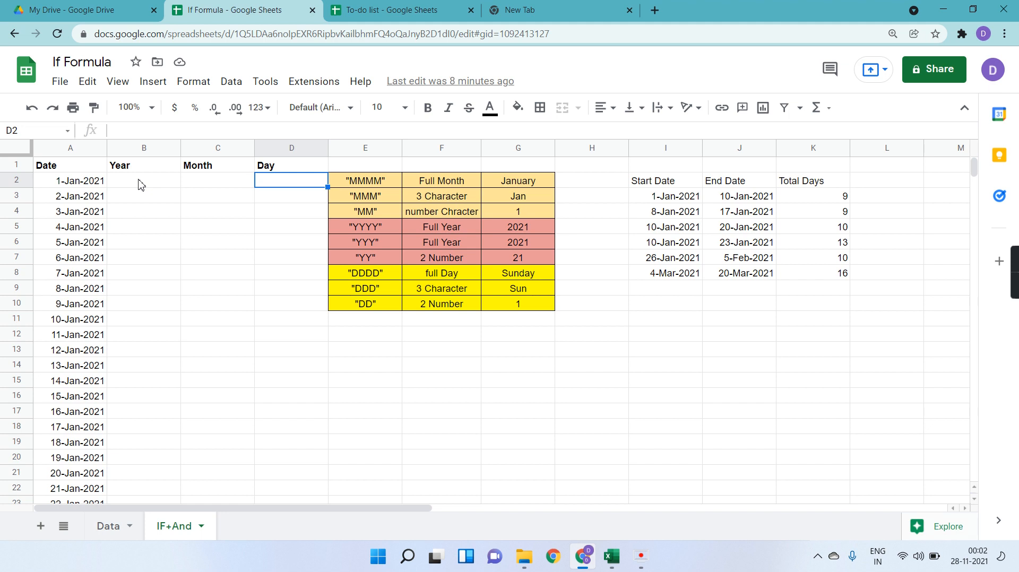
- View the TEXT function's syntax help through a trial formula in E18, and discard the formula
click(355, 423)
text(=tex)
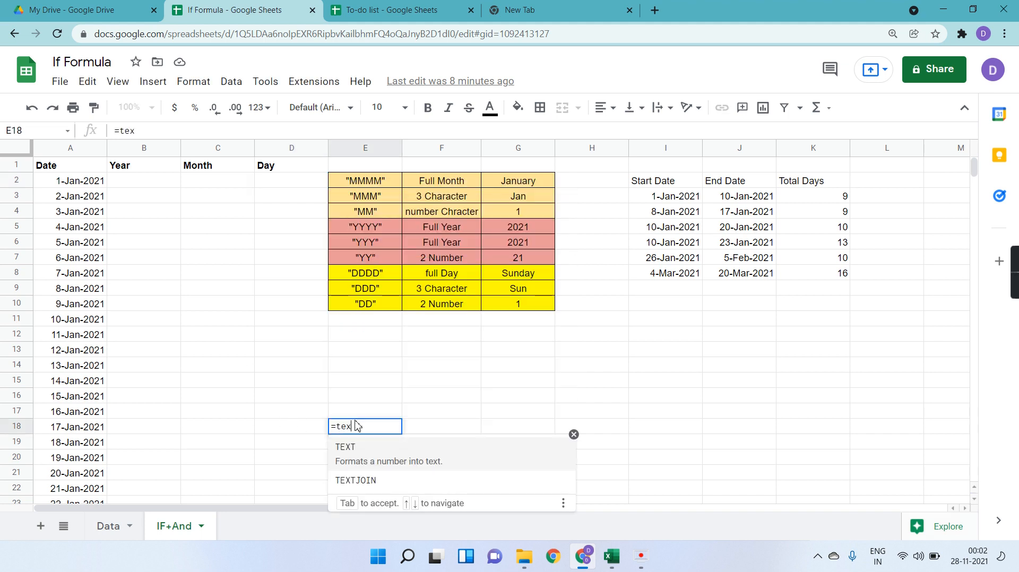
key(Tab)
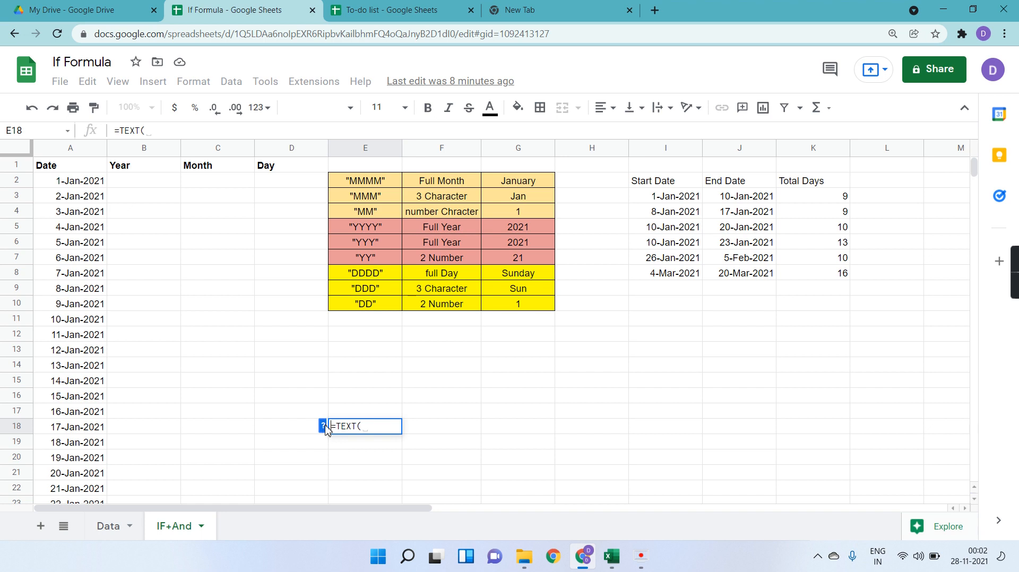
click(323, 426)
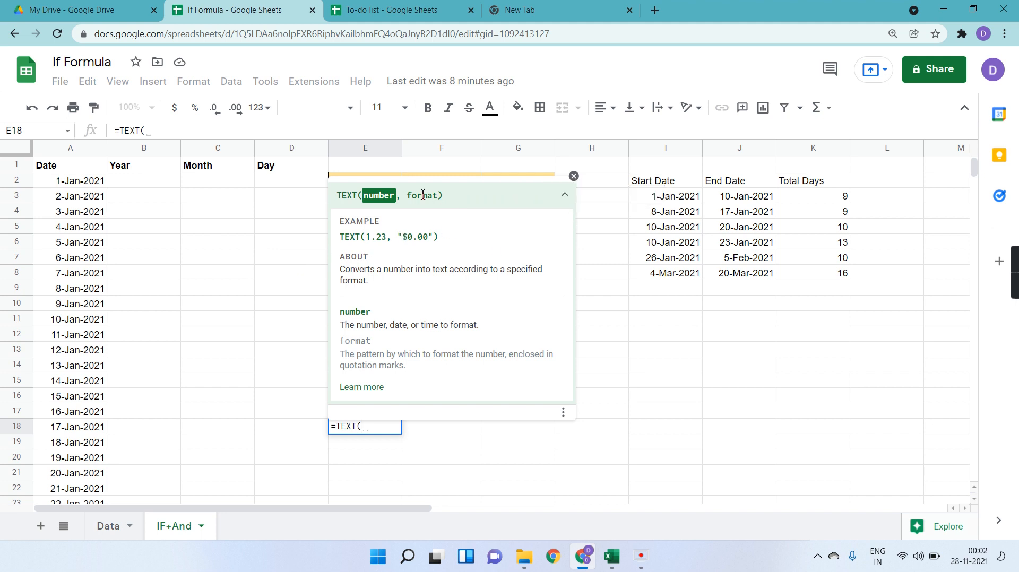
click(574, 176)
key(BackSpace)
key(Escape)
key(Escape)
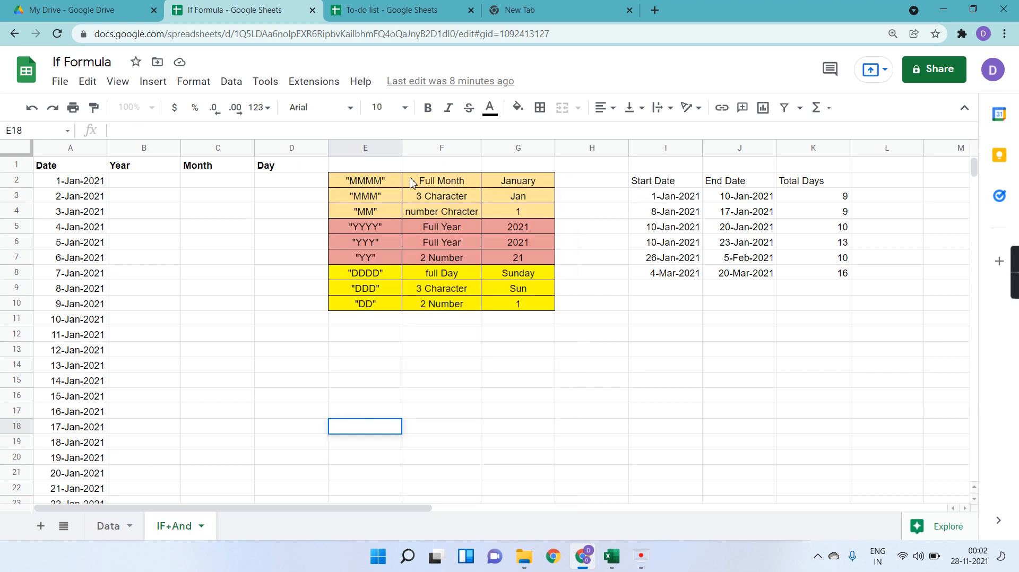
- Examine the format code table, including the "MMMM" code and the year codes in E5:G7
click(377, 181)
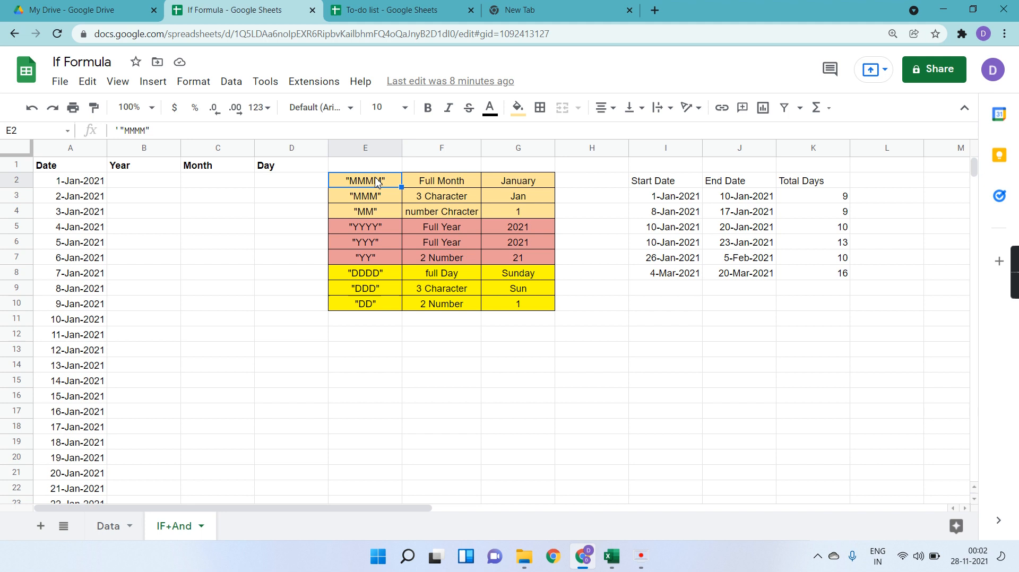
click(158, 185)
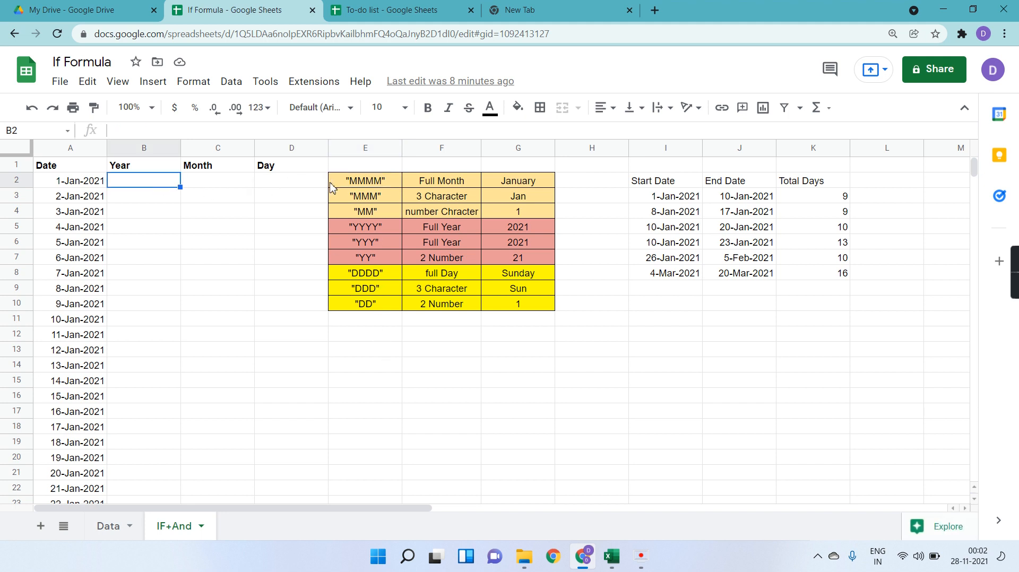
click(361, 187)
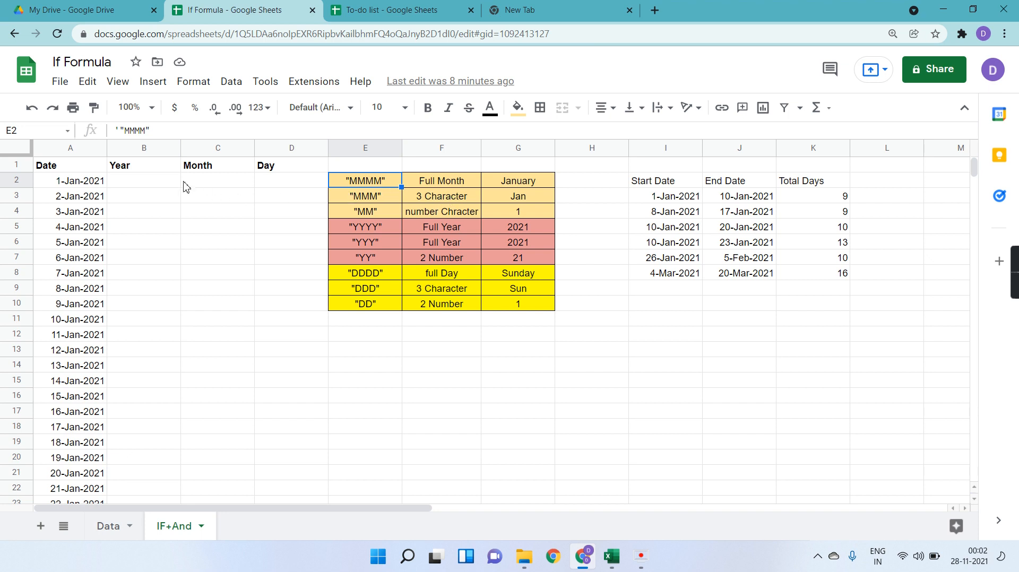
click(168, 183)
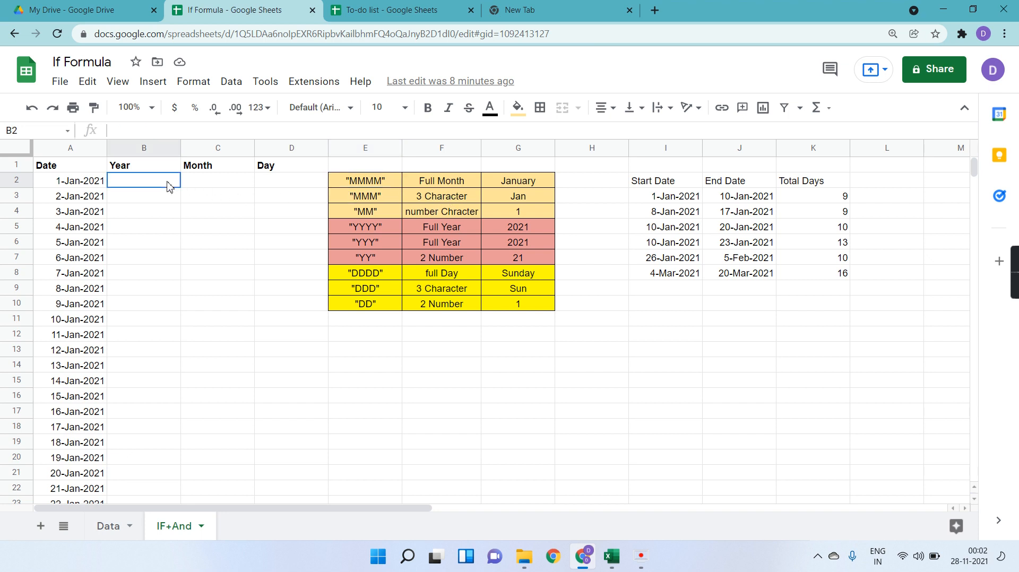
click(370, 231)
key(shift+Down)
key(shift+Down)
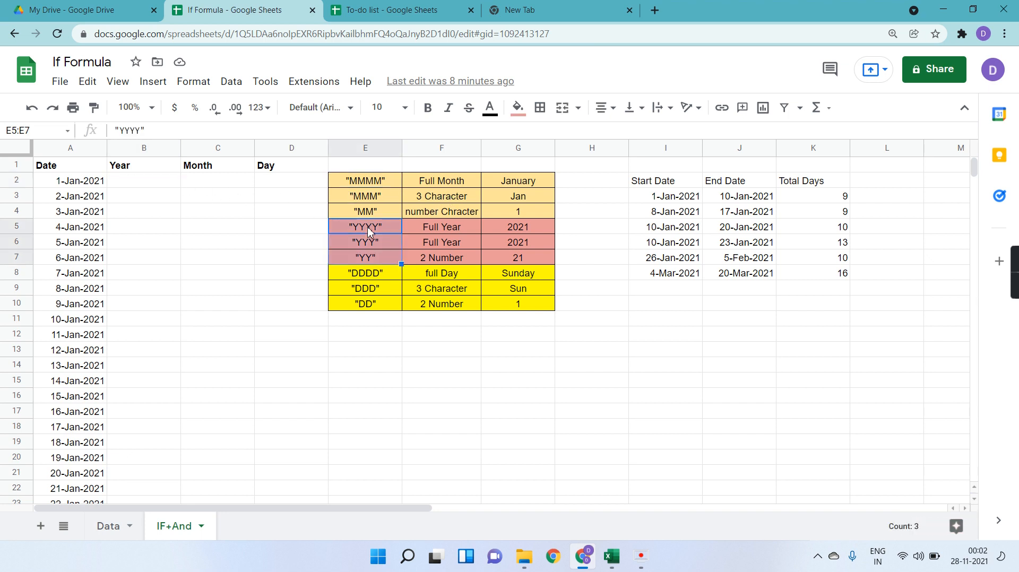
key(shift+Right)
key(shift+Right)
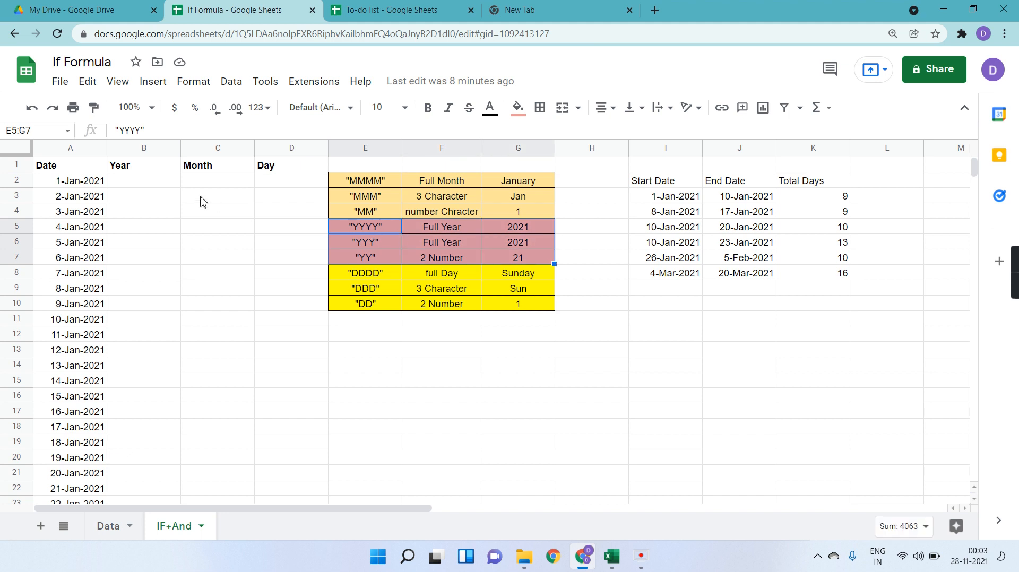
- Enter the formula =TEXT(A2,"YYYY") in B2 to extract the year from the first date
click(156, 189)
text(=TEXT()
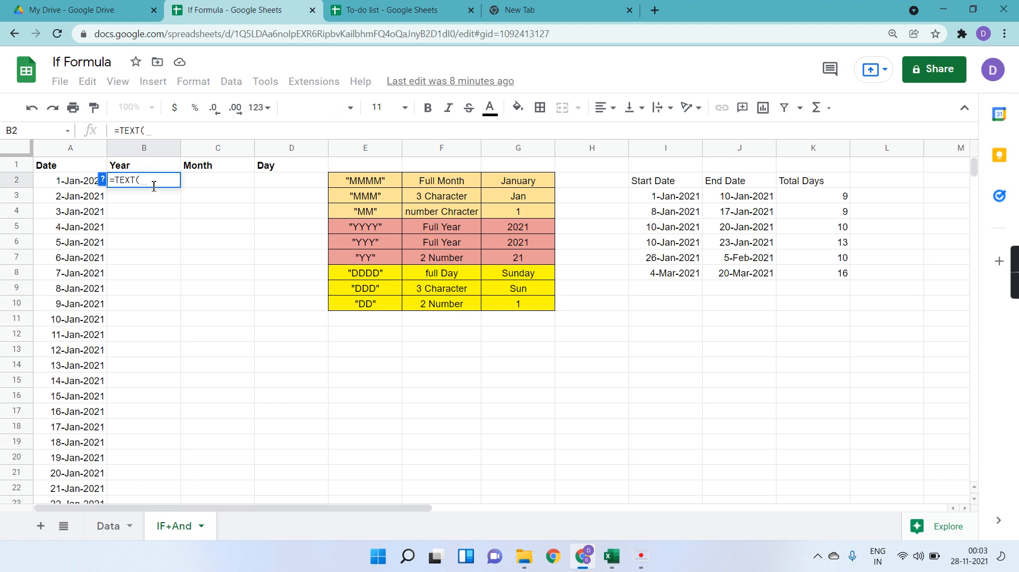
click(101, 181)
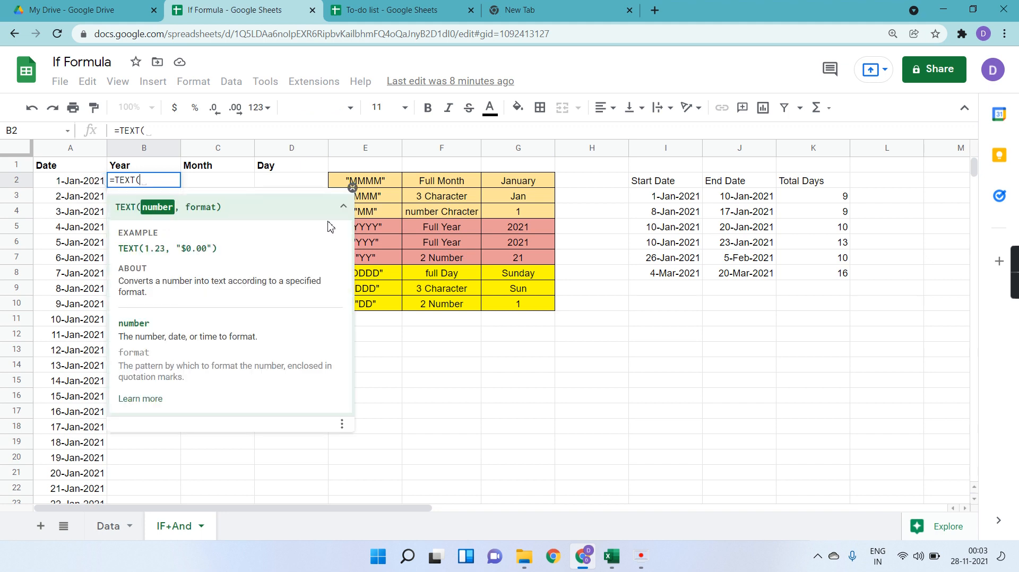
click(352, 188)
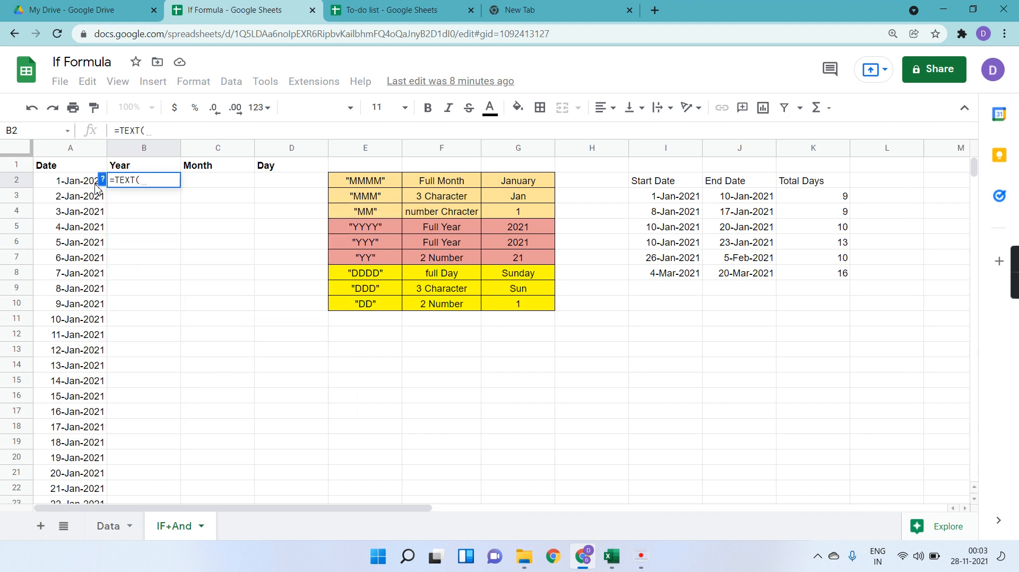
click(75, 183)
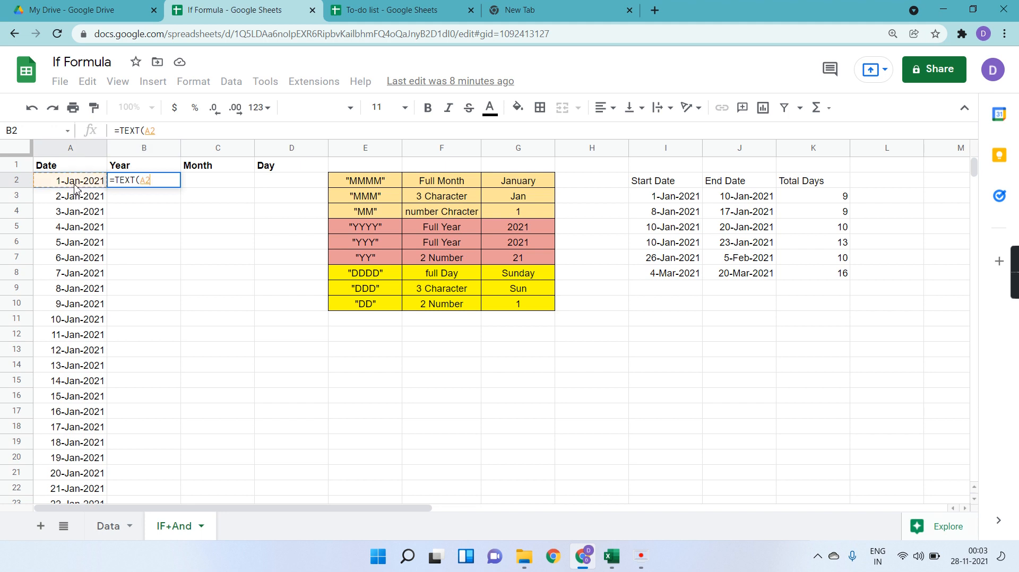
text(,)
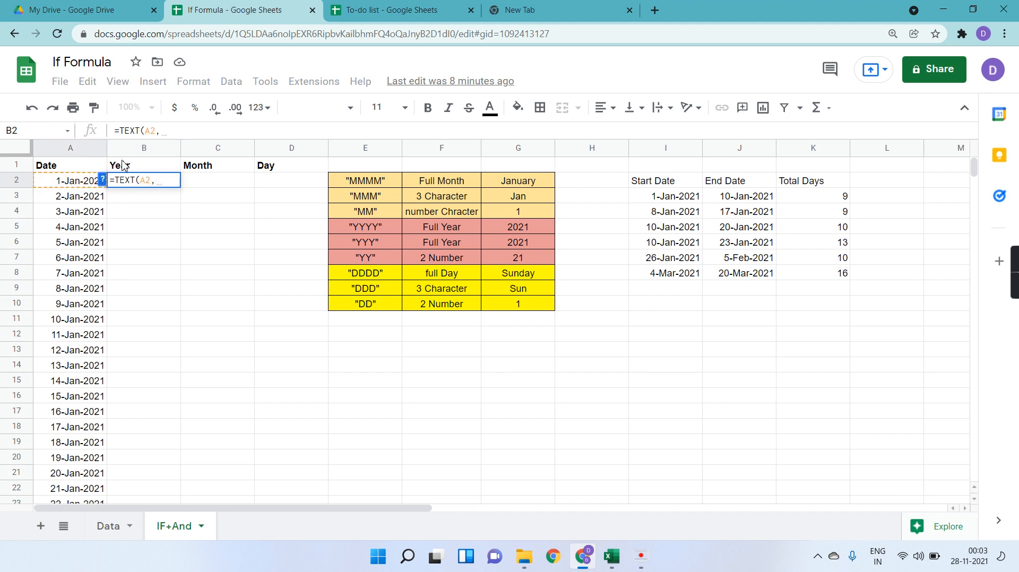
click(103, 180)
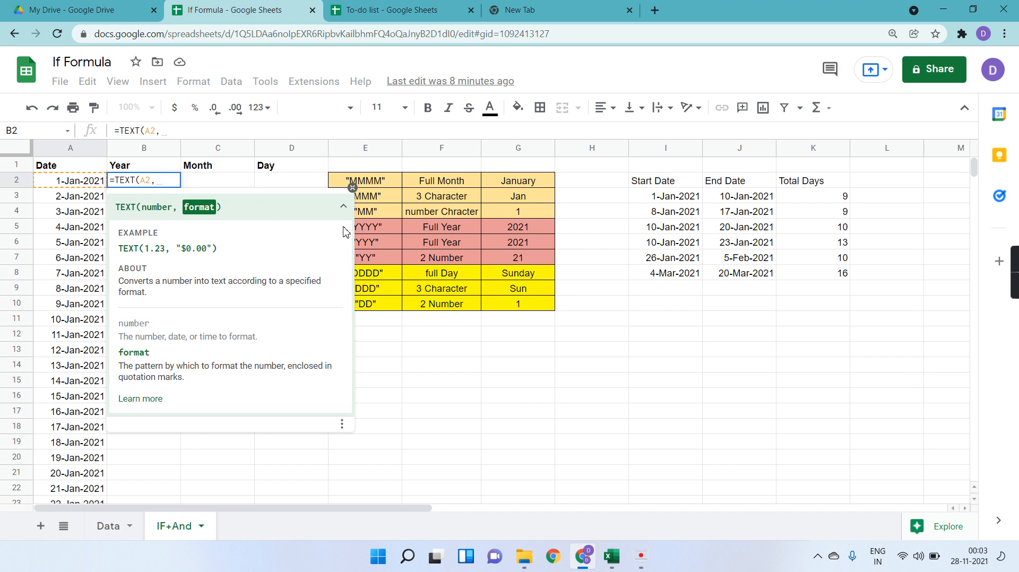
click(352, 188)
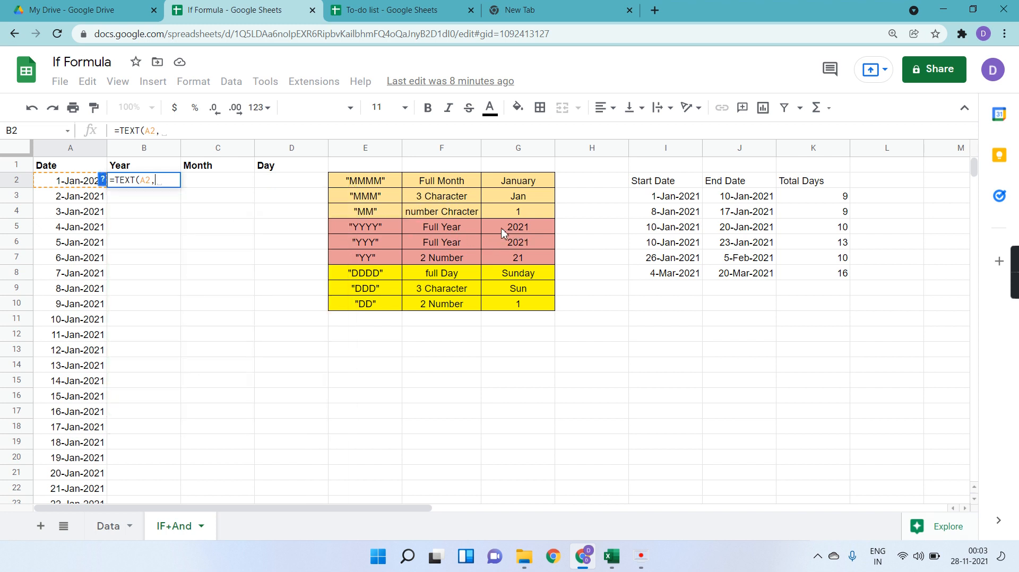
scroll(78, 356, down, 7)
scroll(78, 356, up, 7)
text(")
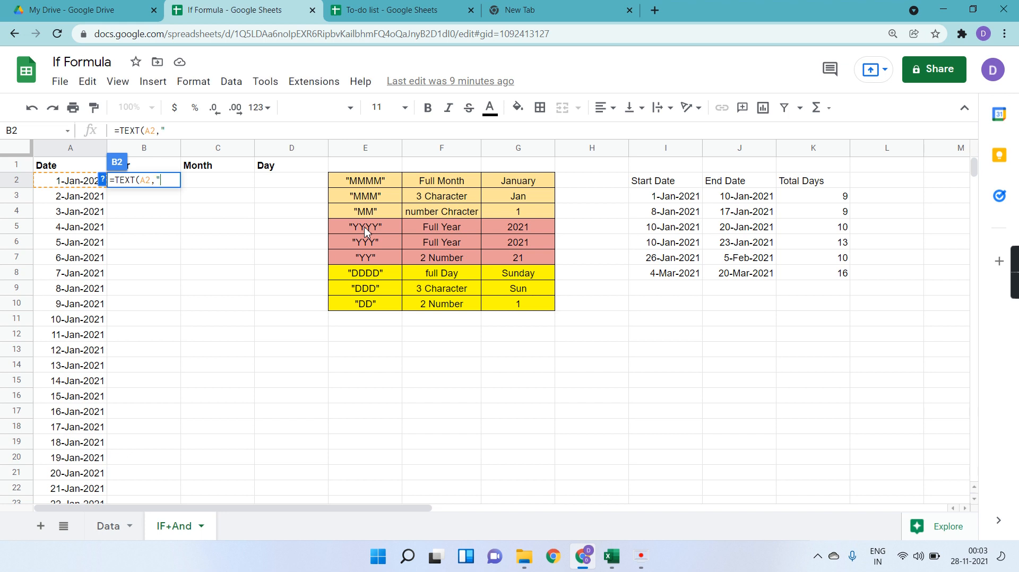
text(YYYY"))
key(Return)
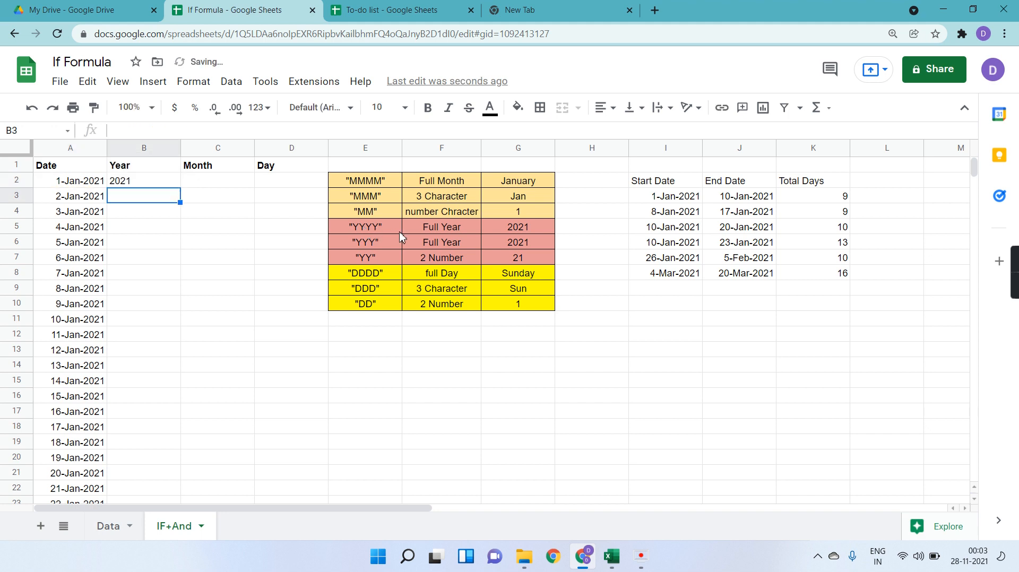
- Fill the year formula from B2 down to B12, and clear the filled cells
click(154, 186)
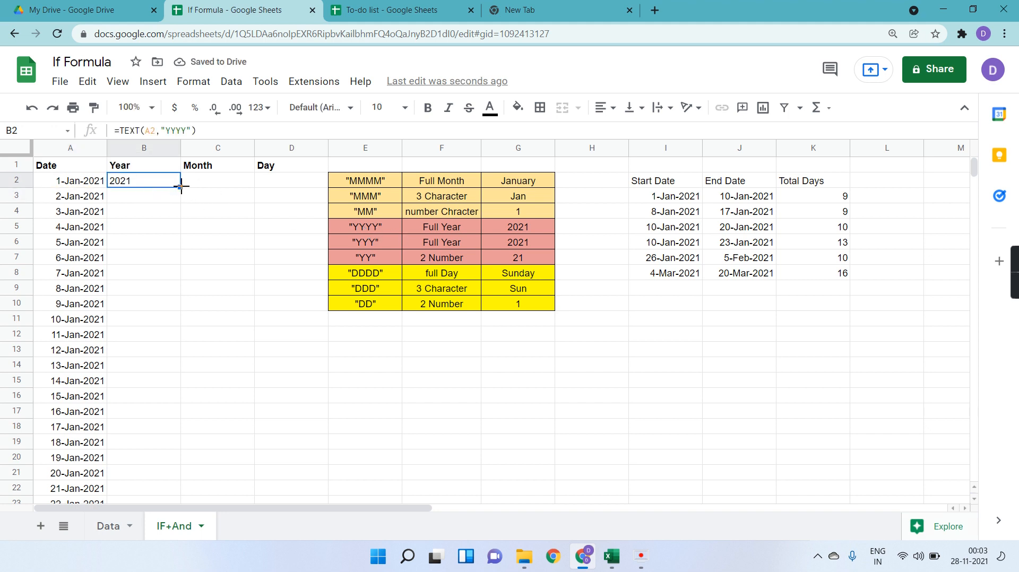
drag(180, 186, 186, 341)
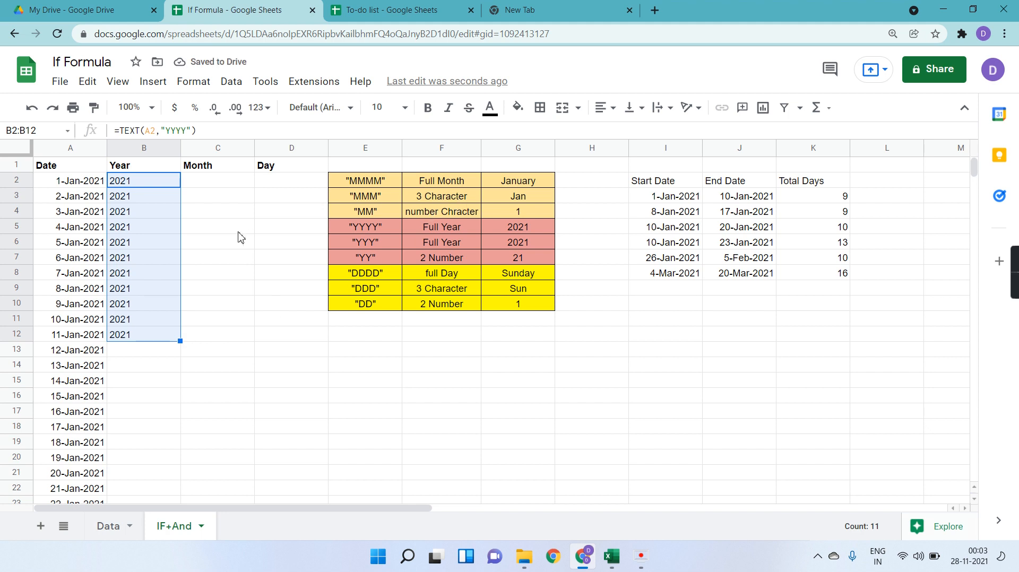
key(Delete)
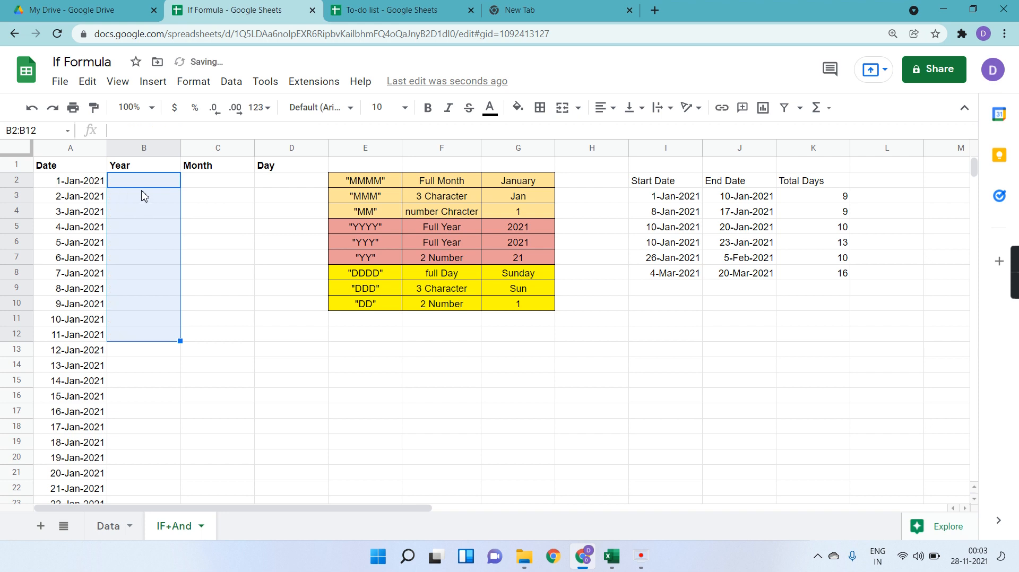
click(376, 187)
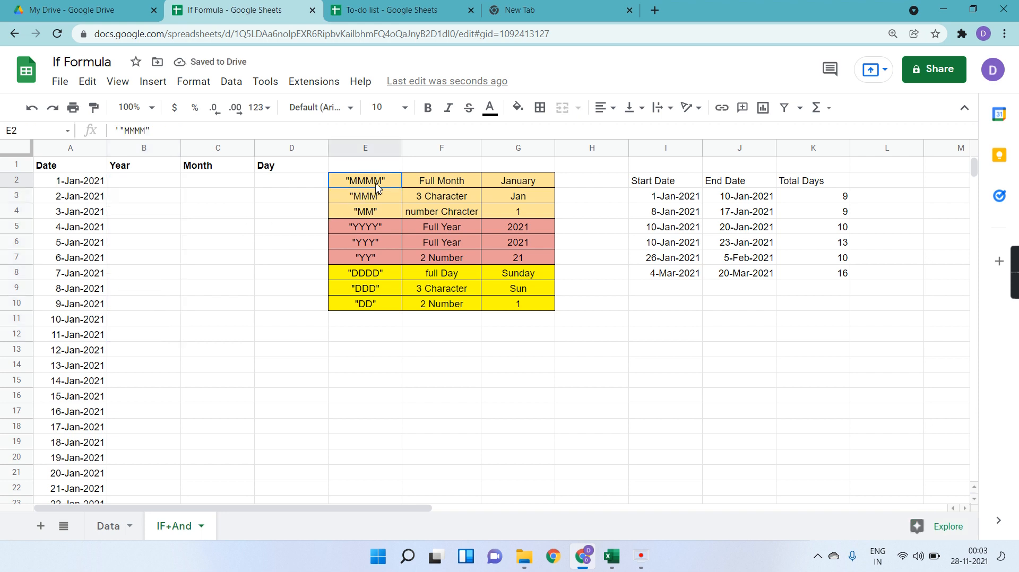
click(147, 184)
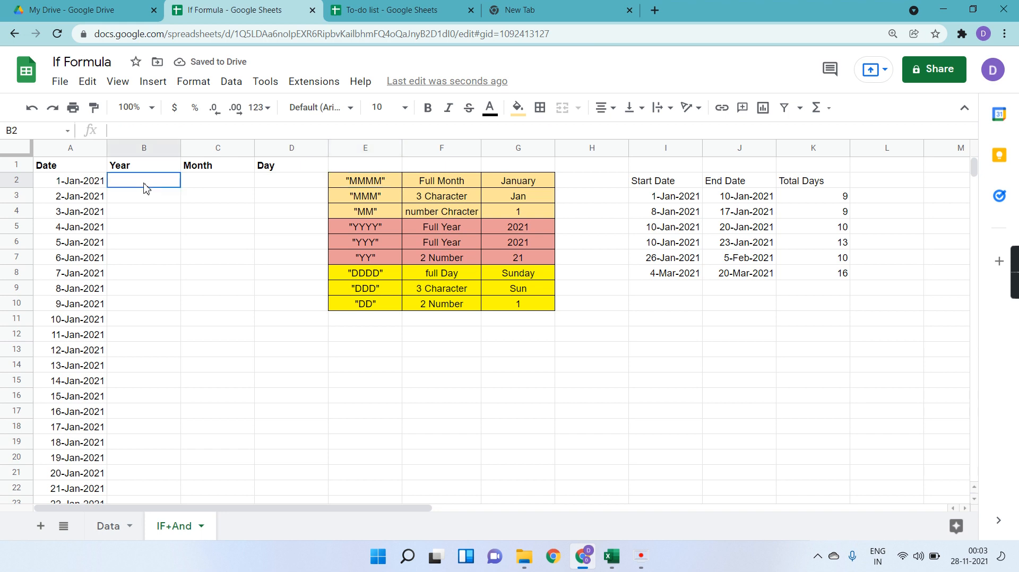
text(=t)
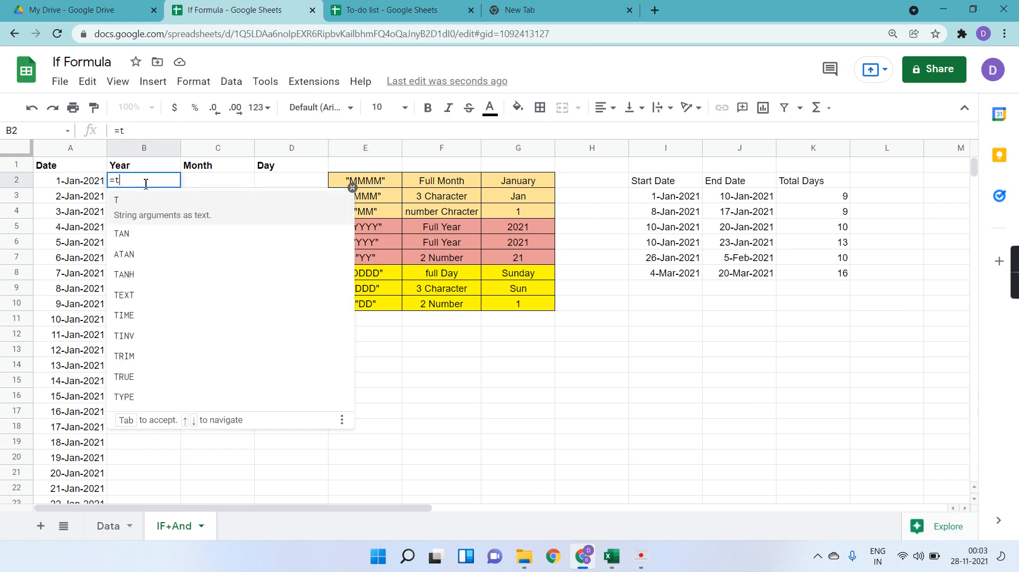
text(ext)
key(Tab)
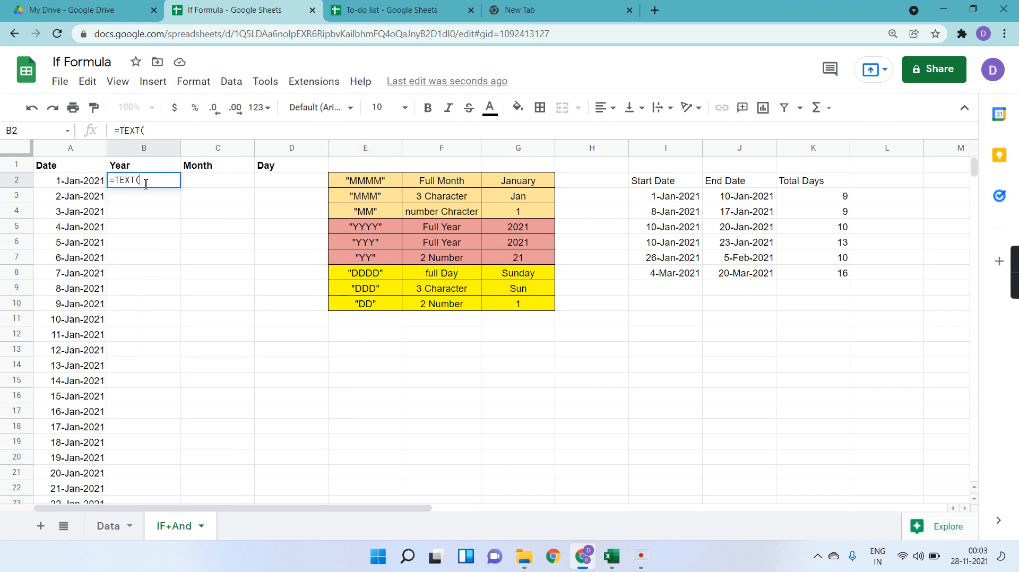
click(77, 182)
text(,)
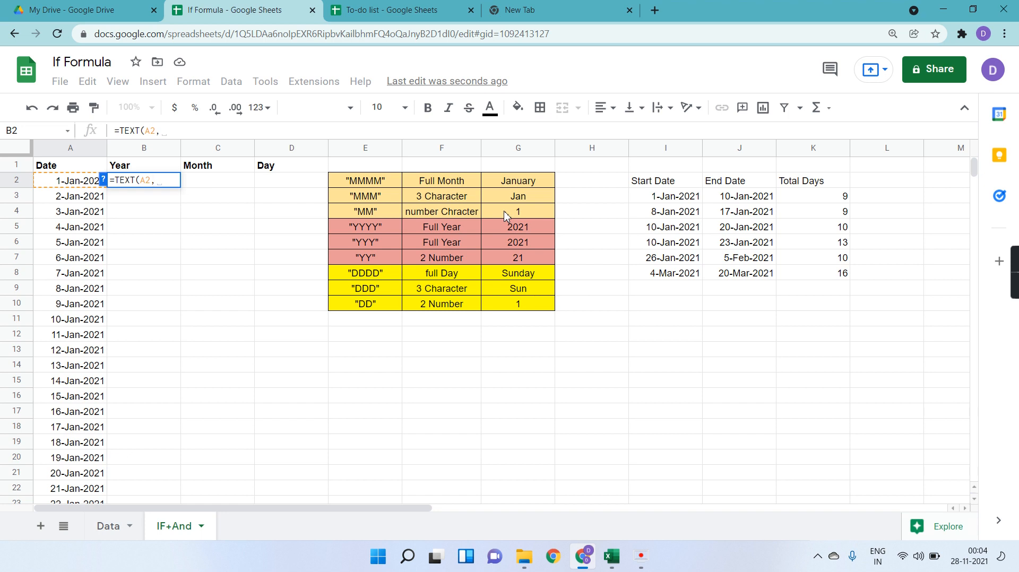
drag(365, 231, 482, 261)
key(BackSpace)
key(BackSpace)
key(BackSpace)
key(BackSpace)
key(BackSpace)
key(BackSpace)
key(BackSpace)
key(BackSpace)
key(BackSpace)
key(BackSpace)
key(BackSpace)
key(BackSpace)
key(BackSpace)
key(BackSpace)
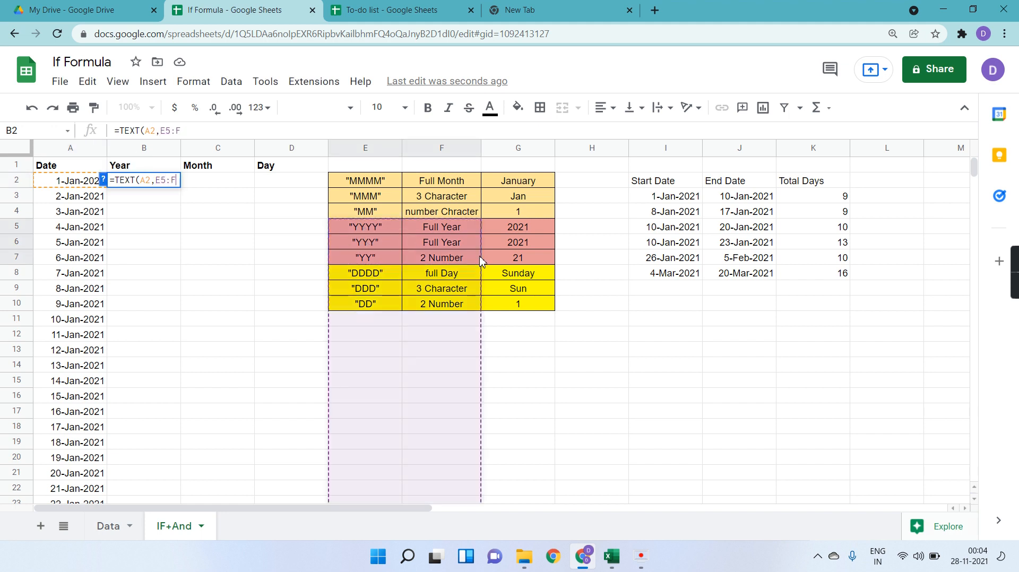
key(Return)
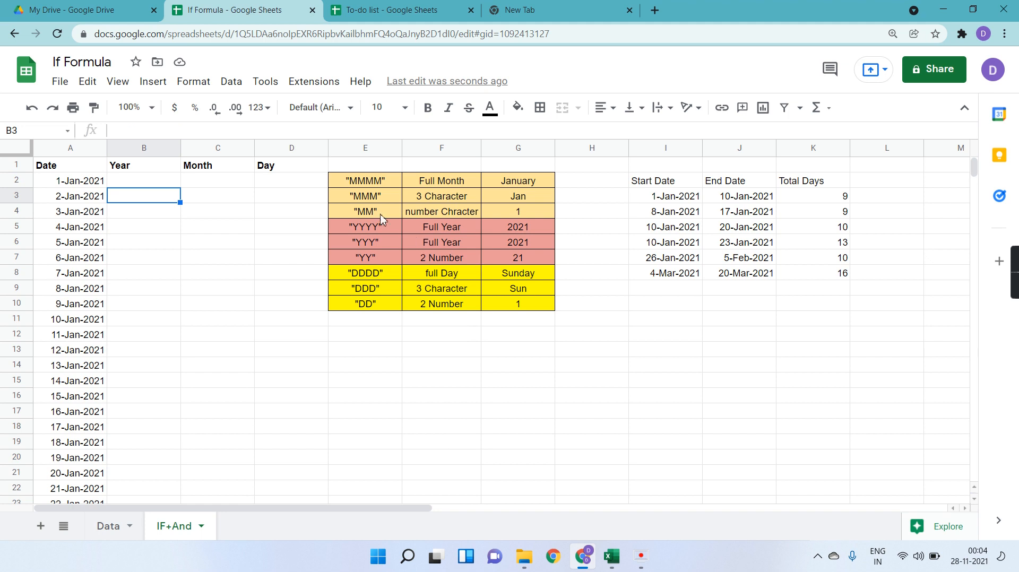
- Go through the year codes in E5:G7 and the day codes in E8:G10 with their descriptions and example results
drag(315, 185, 518, 266)
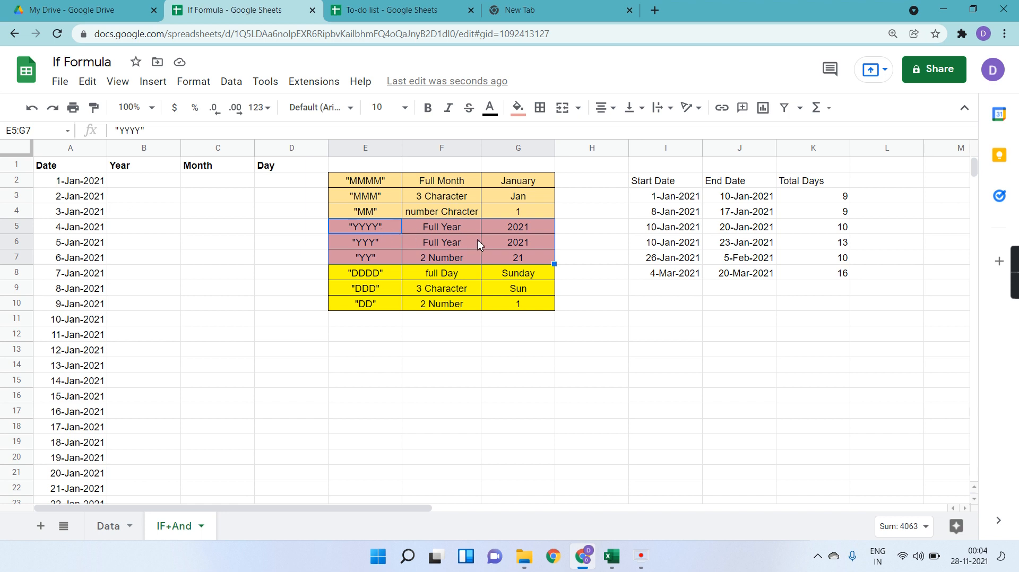
click(520, 228)
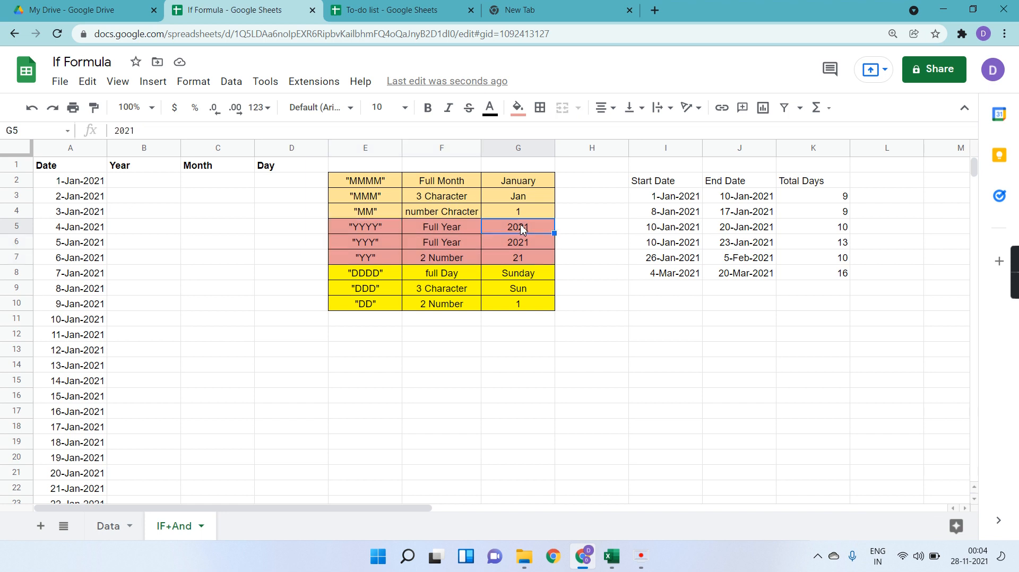
click(383, 247)
click(496, 247)
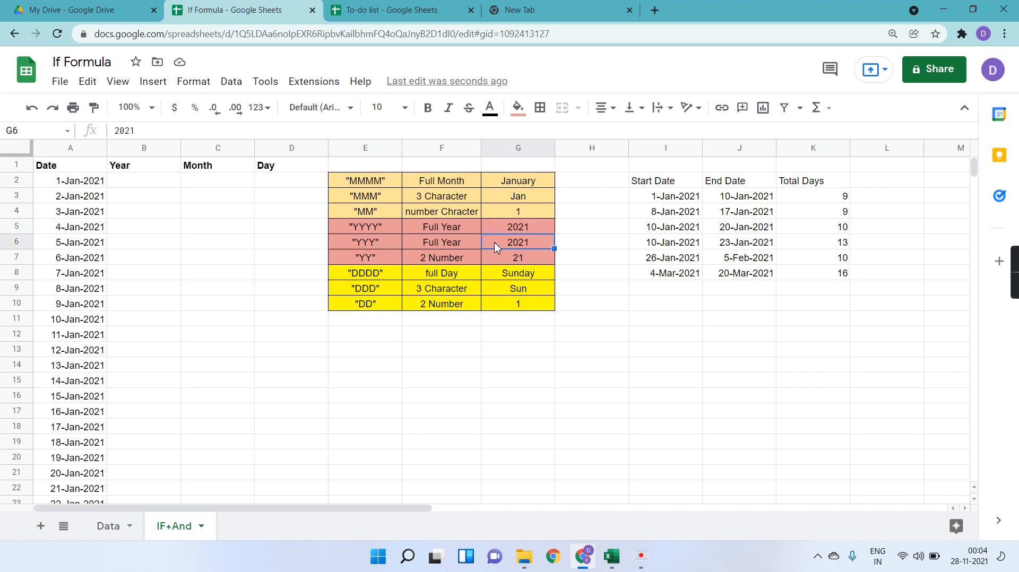
click(382, 261)
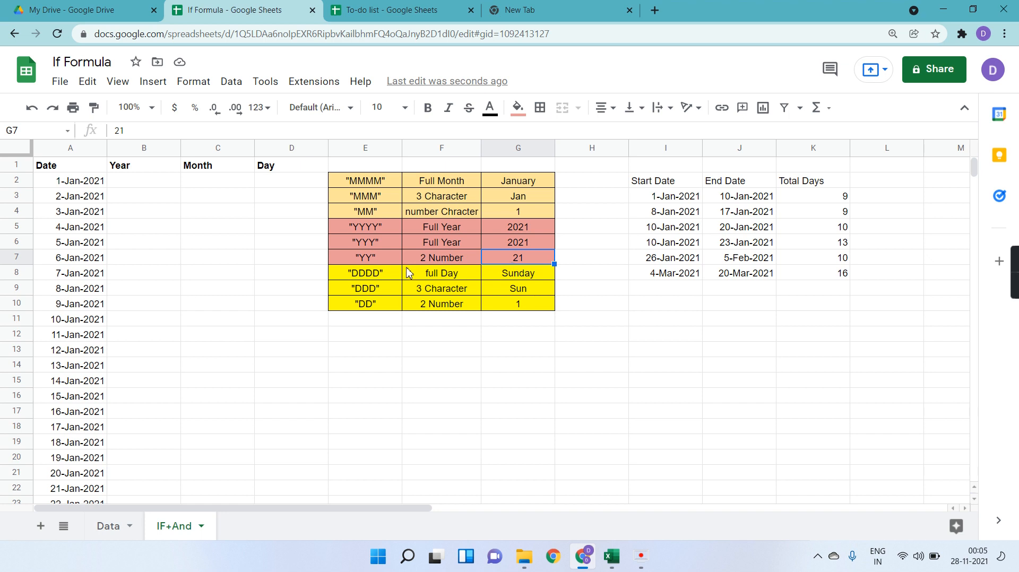
click(388, 281)
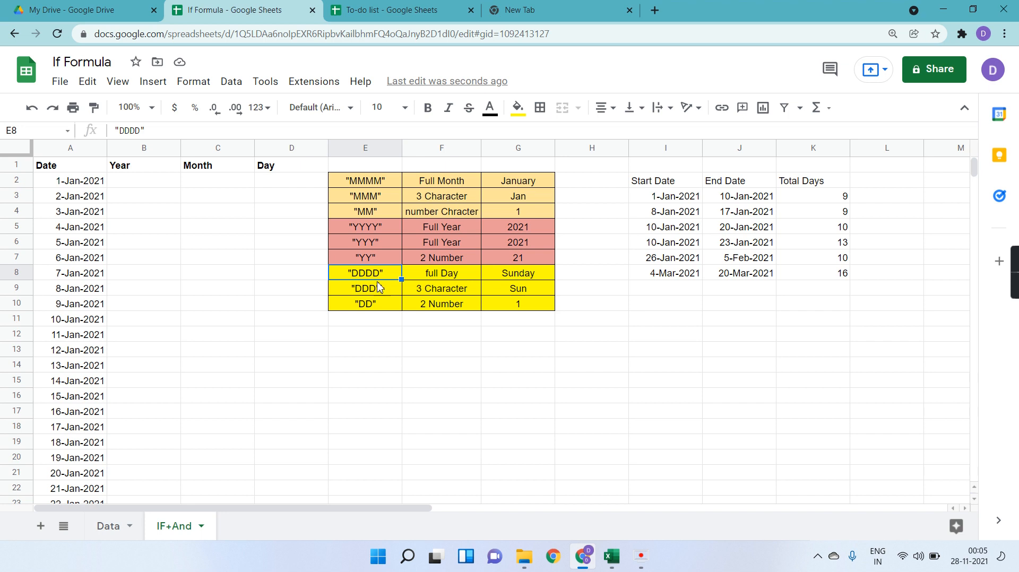
click(453, 277)
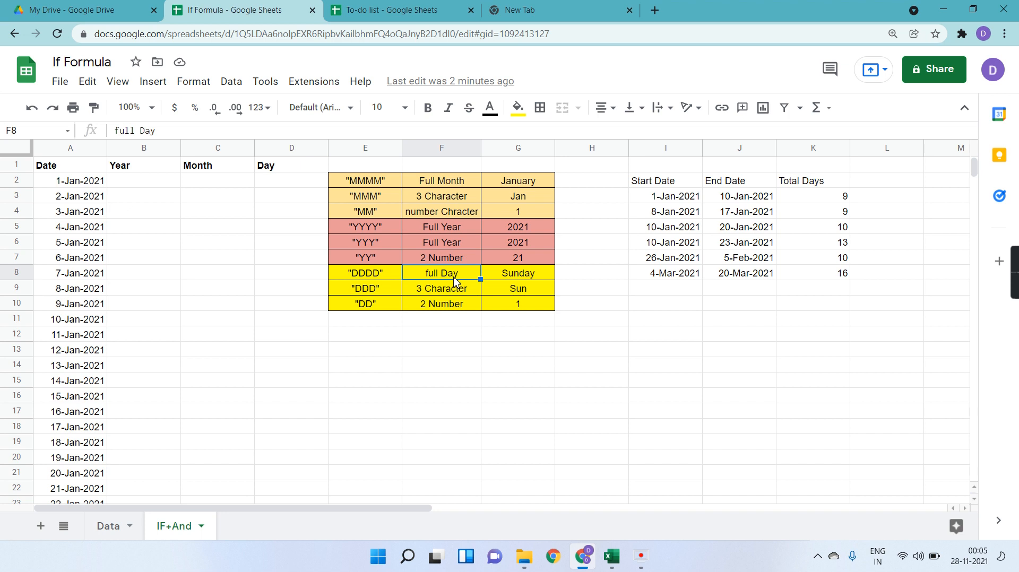
click(525, 278)
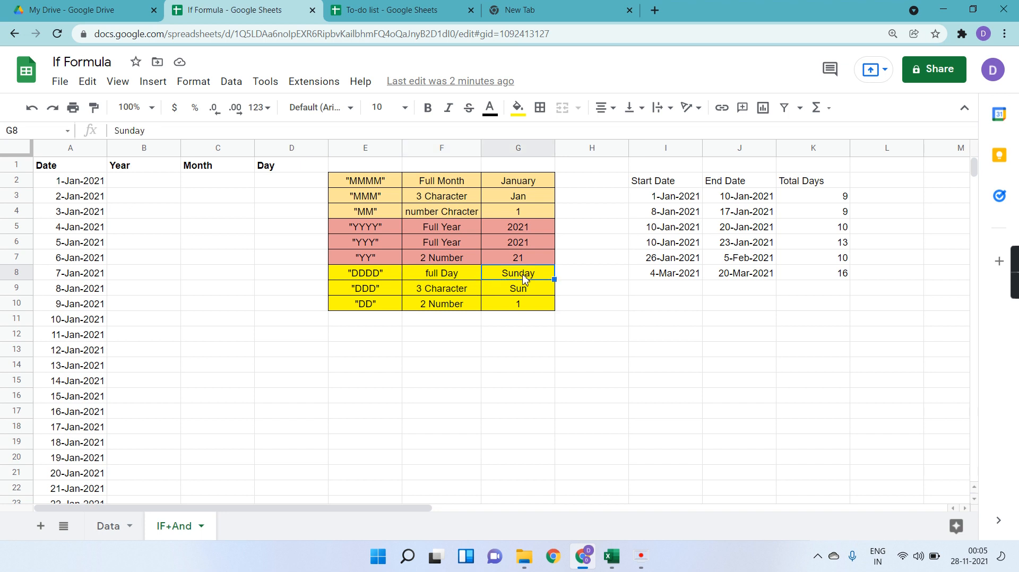
click(391, 294)
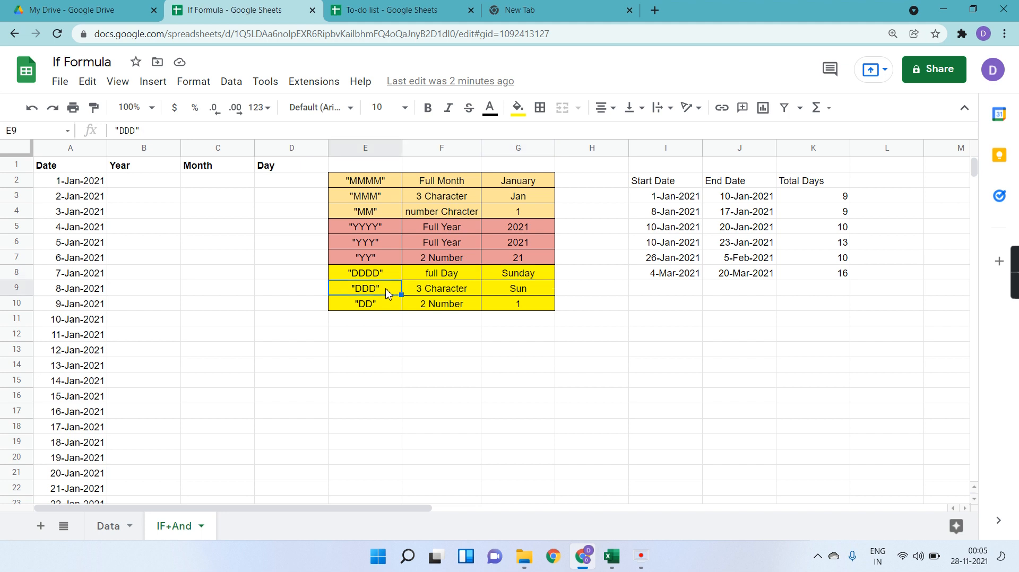
click(505, 295)
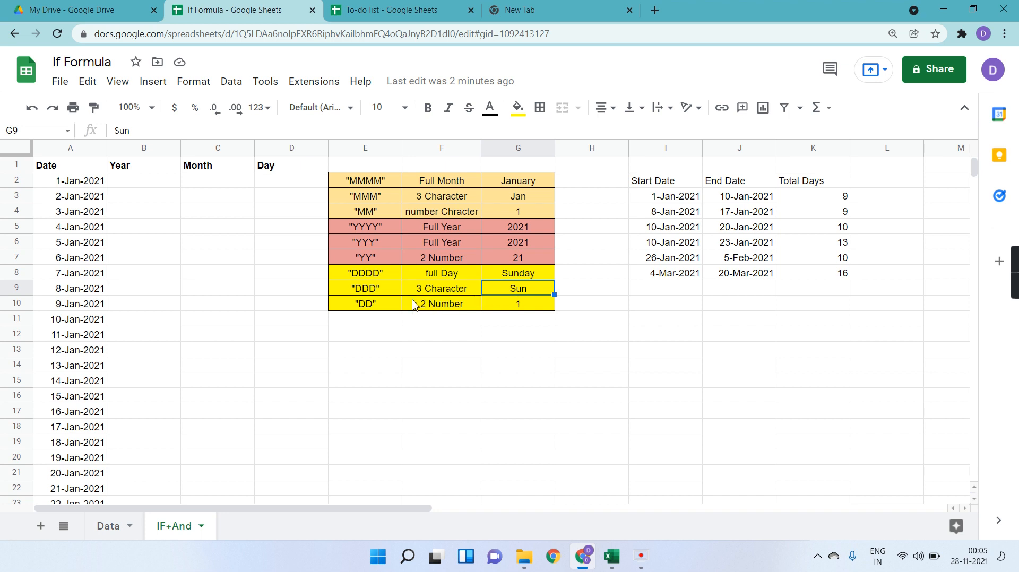
click(389, 307)
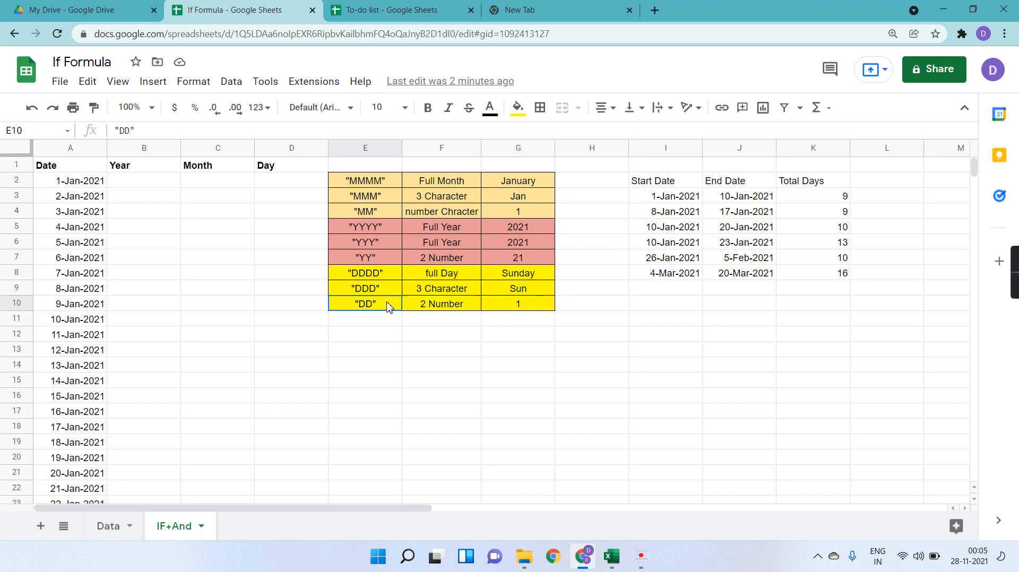
click(508, 311)
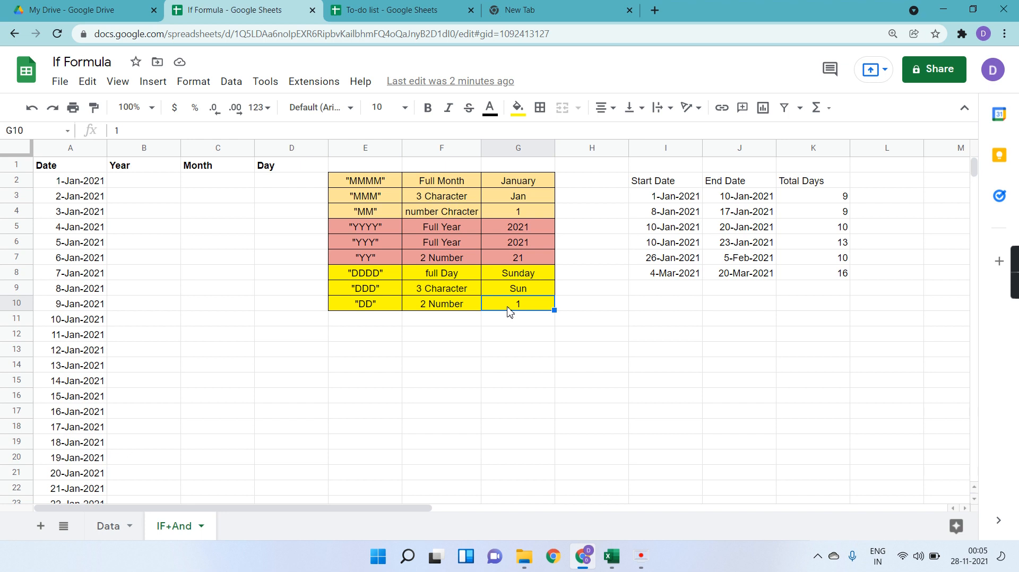
- Review the full month, full year and full day code rows E2:G2, E5:G5 and E8:G8, and return to B2
click(166, 186)
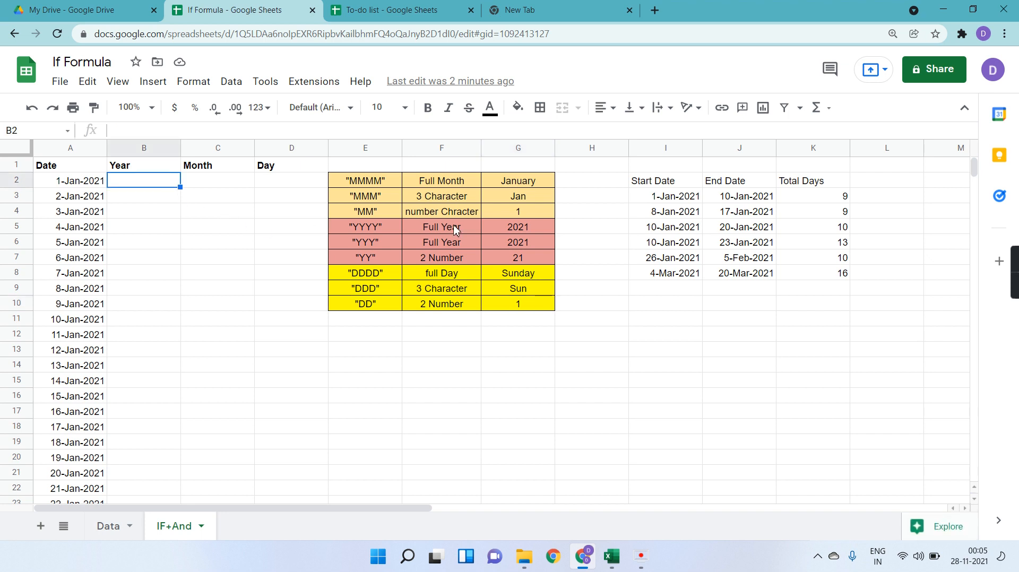
click(380, 187)
key(shift+Right)
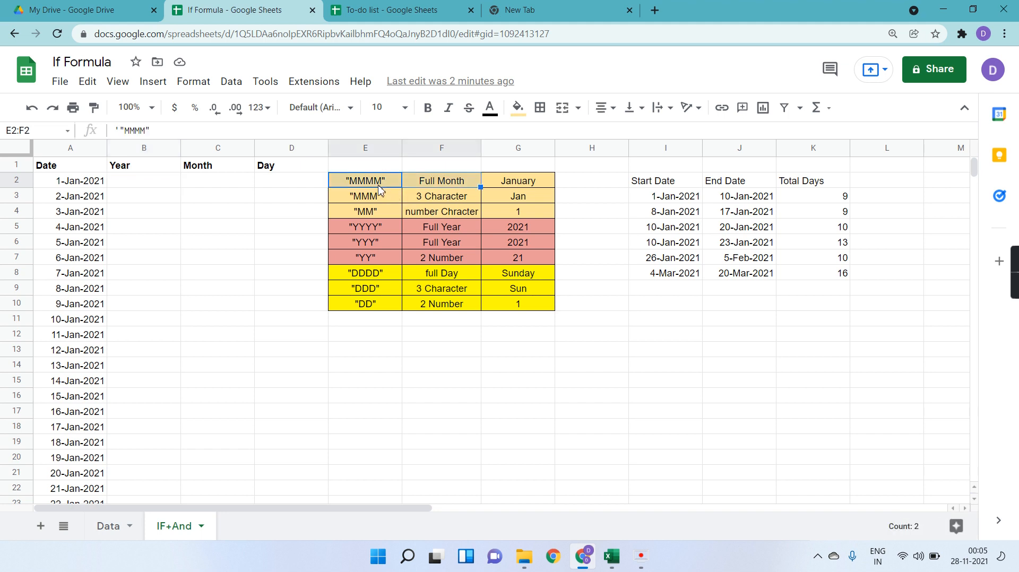
key(shift+Right)
click(370, 232)
key(shift+Right)
key(shift+Right)
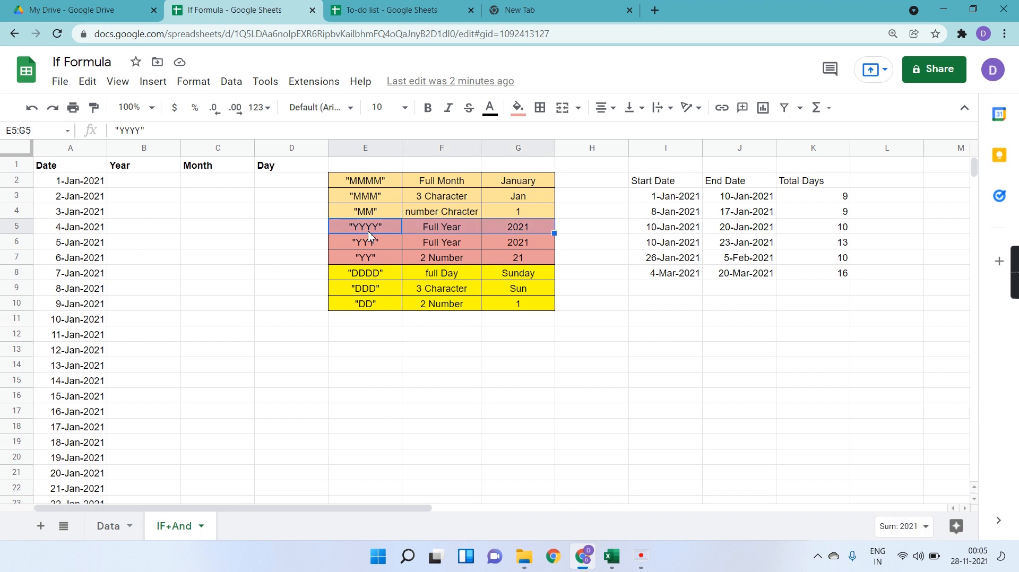
click(370, 281)
key(shift+Right)
key(shift+Right)
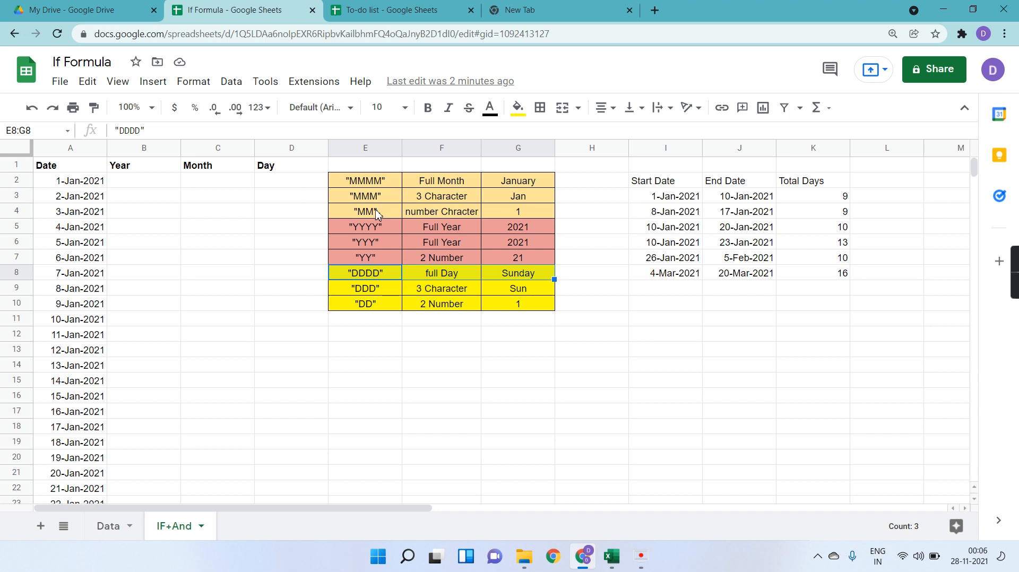
click(167, 180)
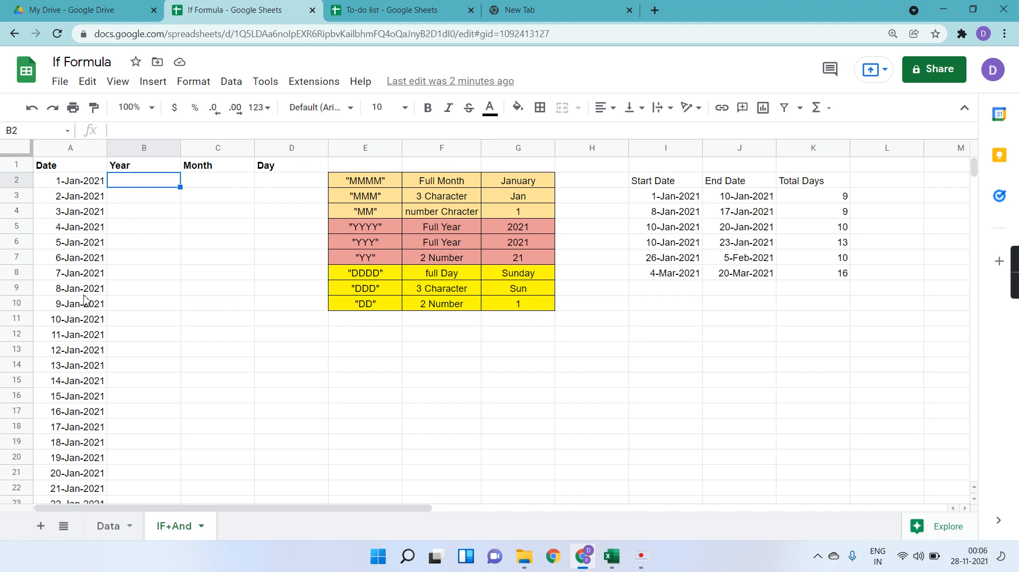
- Enter the formula =TEXT(A2,"YYYY") in B2 to extract the full year from the first date
text(=t)
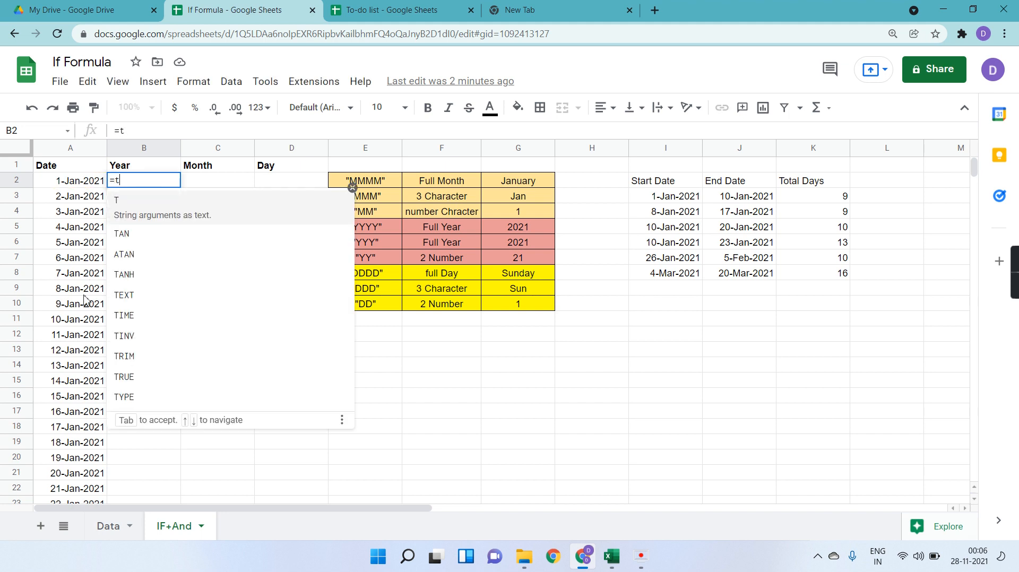
text(ext)
key(Tab)
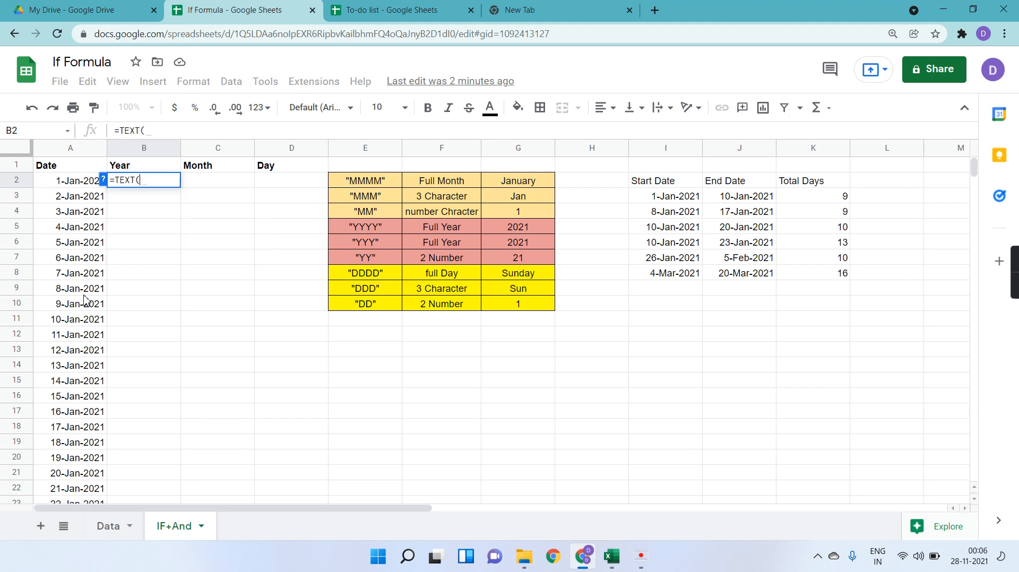
click(103, 180)
click(80, 186)
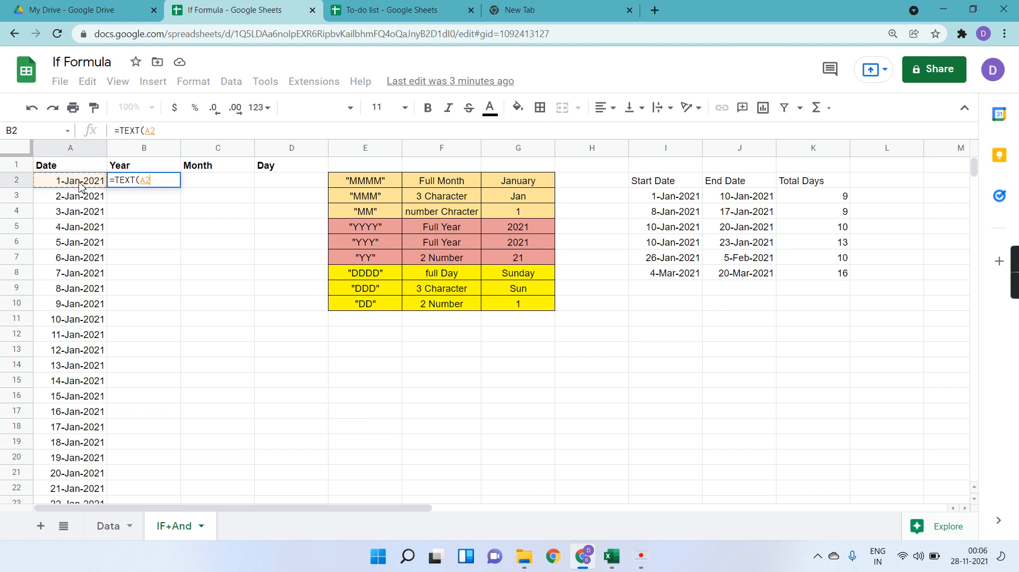
text(,)
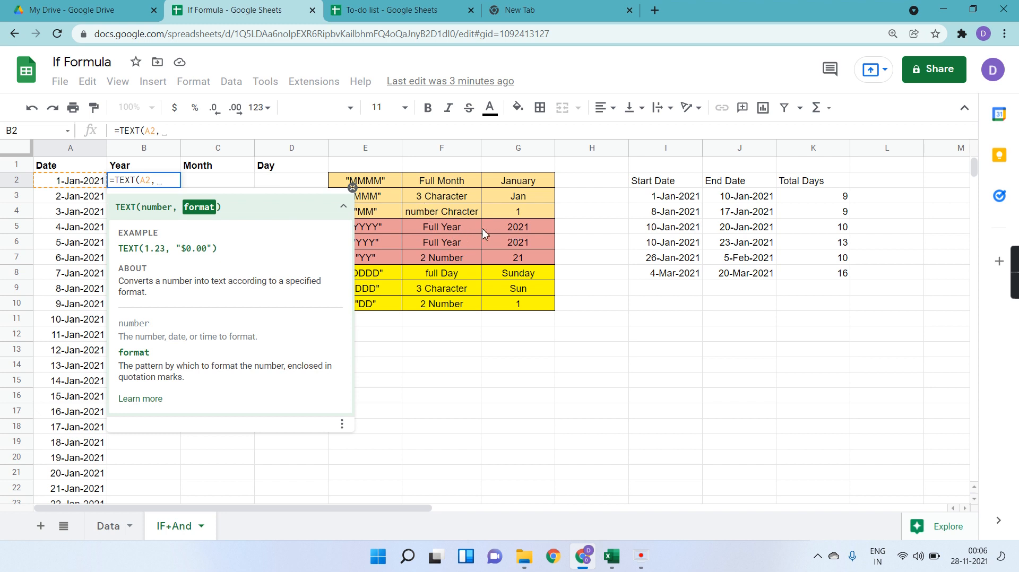
click(353, 187)
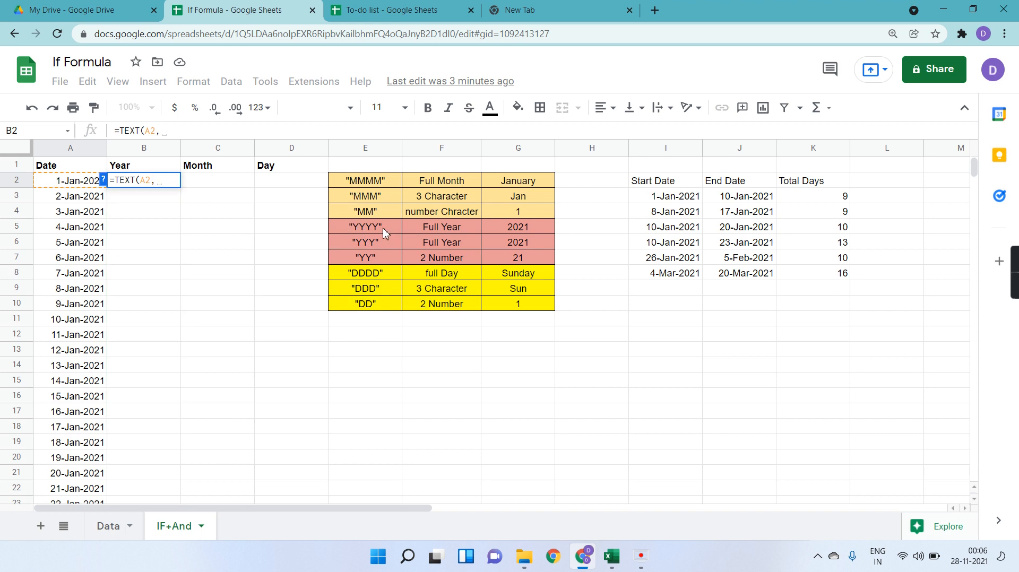
text(")
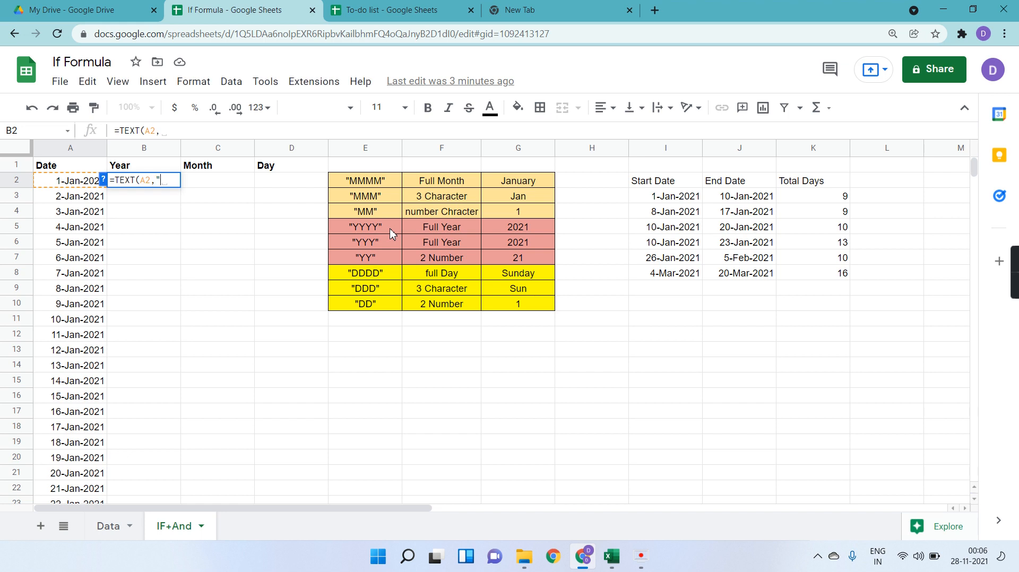
text(YYYY")
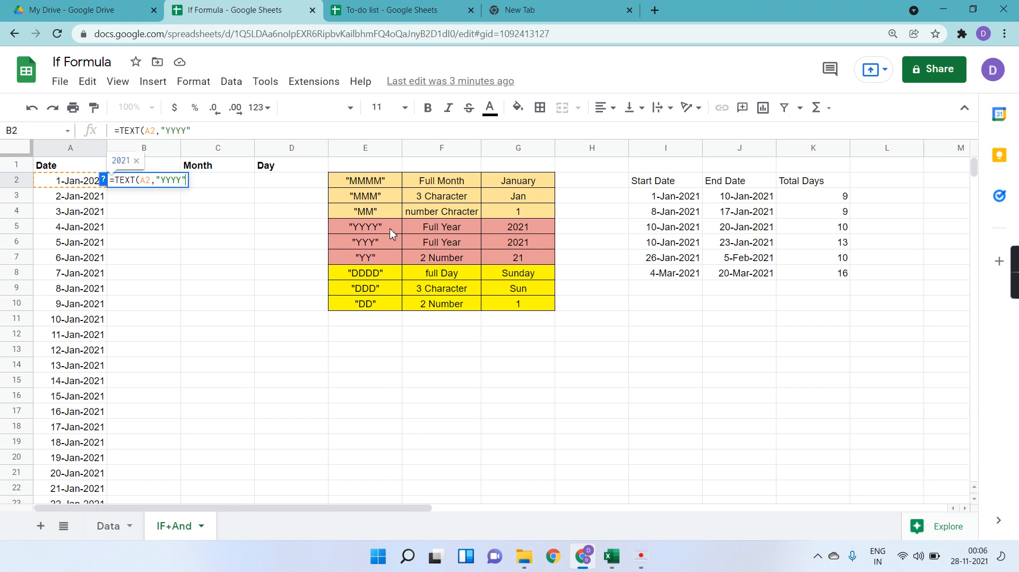
key(Return)
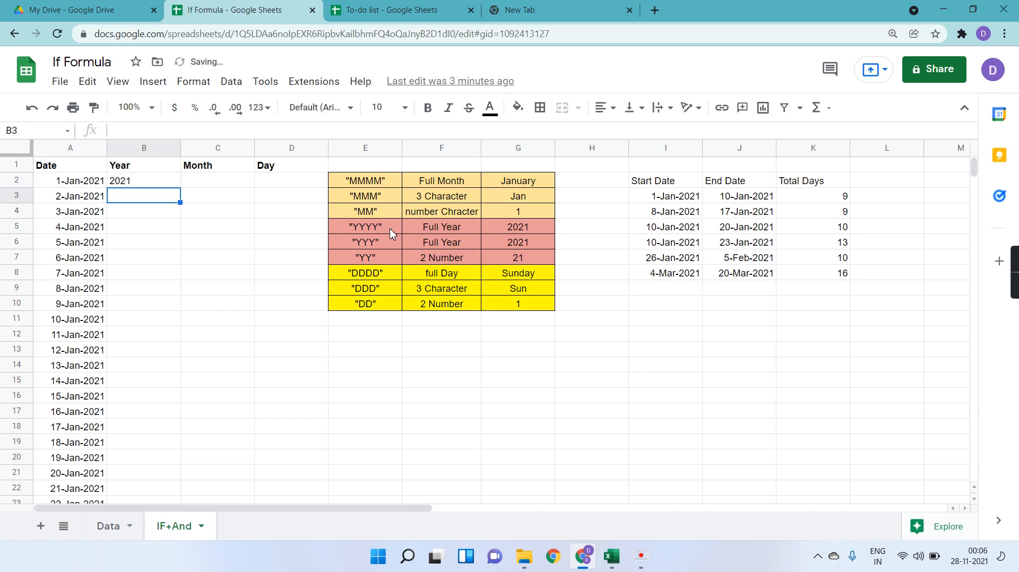
- Copy the year formula from B2 down the whole column to B1000
click(167, 183)
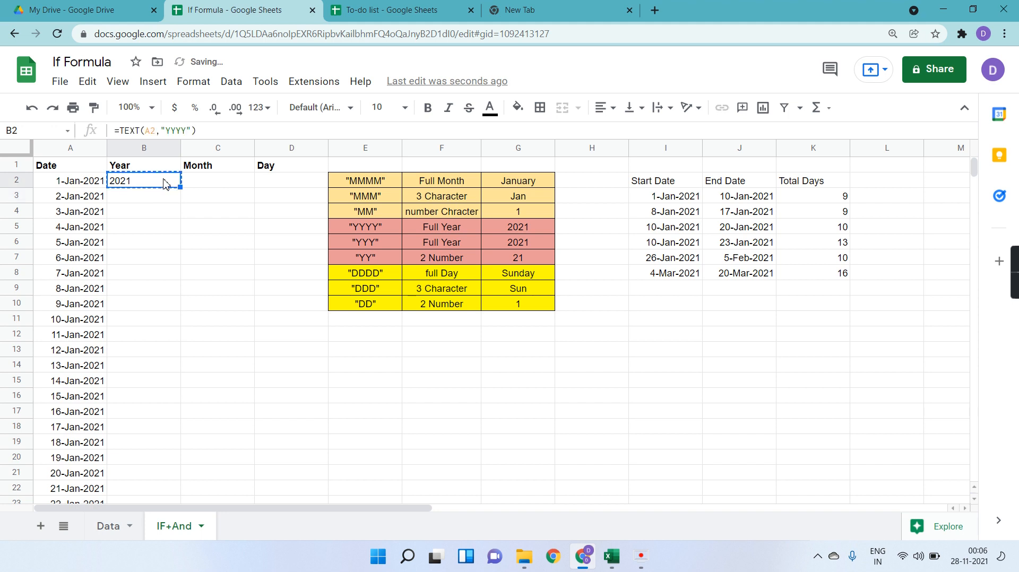
key(ctrl+shift+Down)
key(ctrl+v)
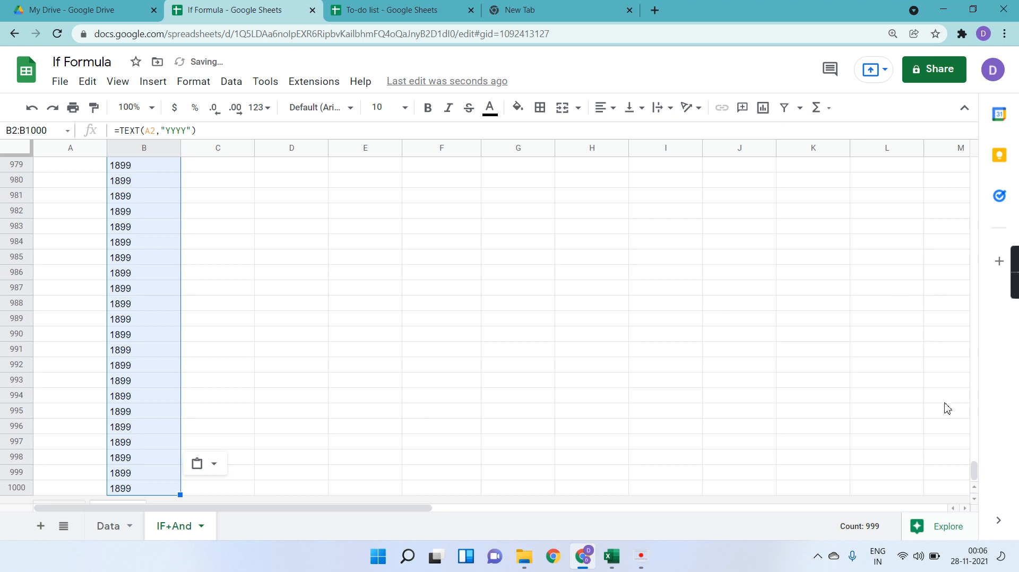
- Select rows 333 to 1000 beneath the last date and insert 668 rows below them
drag(974, 469, 990, 283)
scroll(559, 366, up, 14)
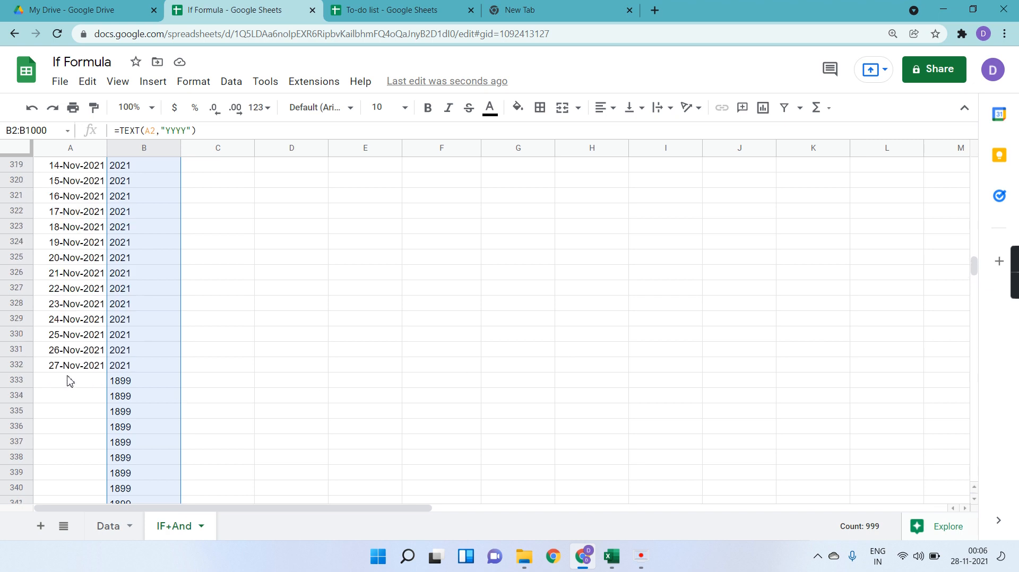
click(14, 381)
key(ctrl+shift+Down)
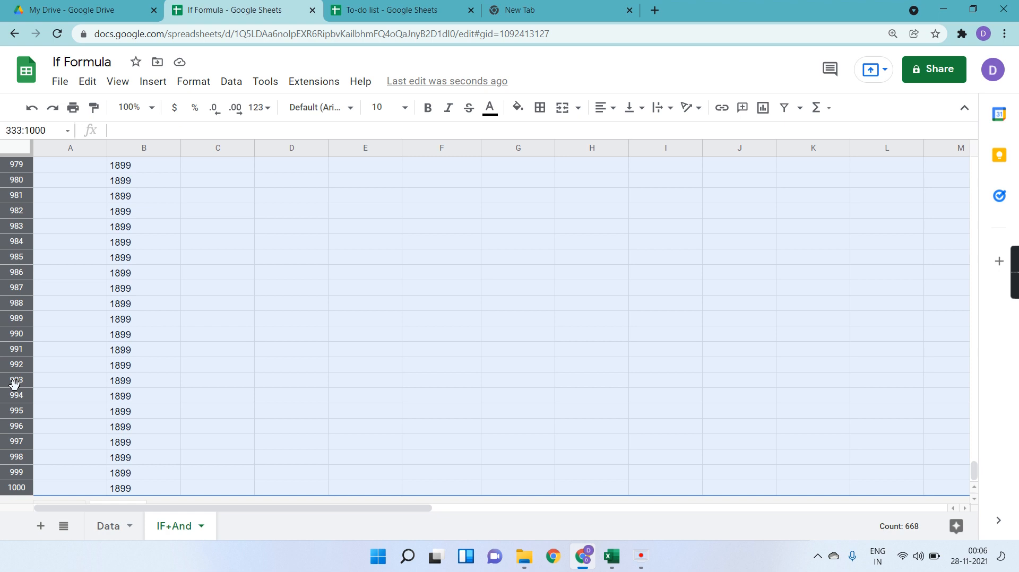
right_click(12, 353)
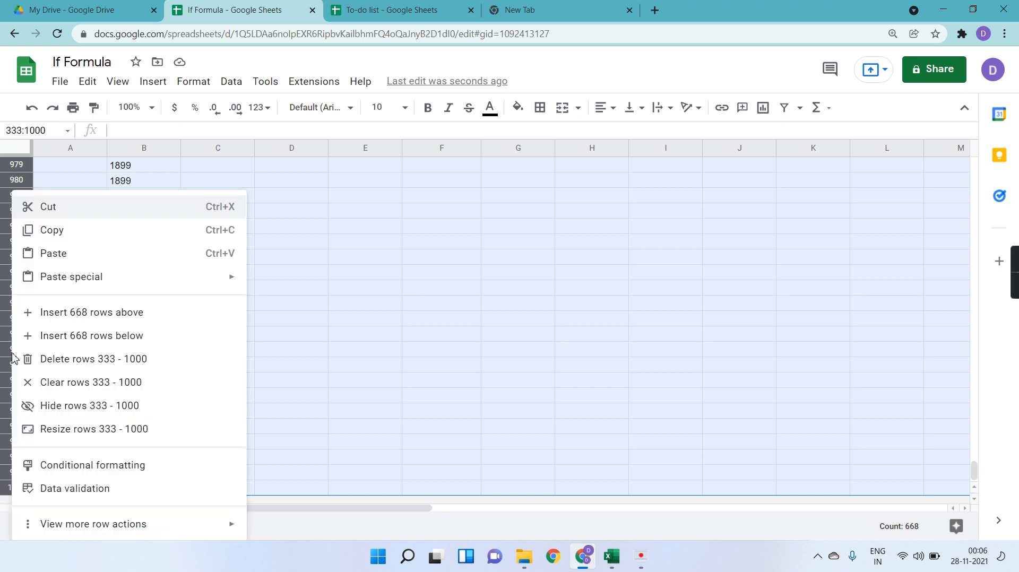
click(49, 342)
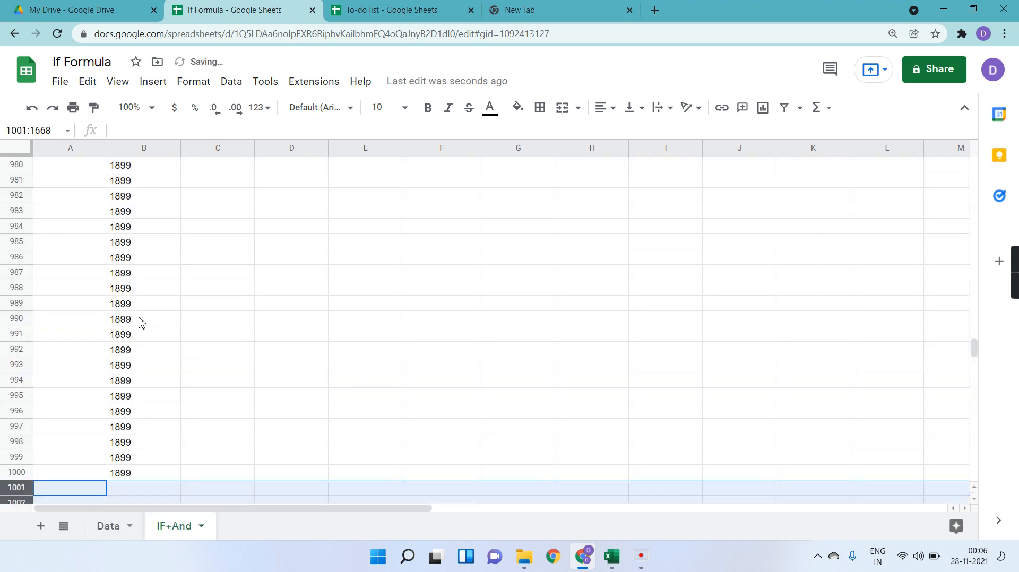
- Delete rows 333 to 1668, which lie beneath the last date, 27-Nov-2021
scroll(142, 323, up, 20)
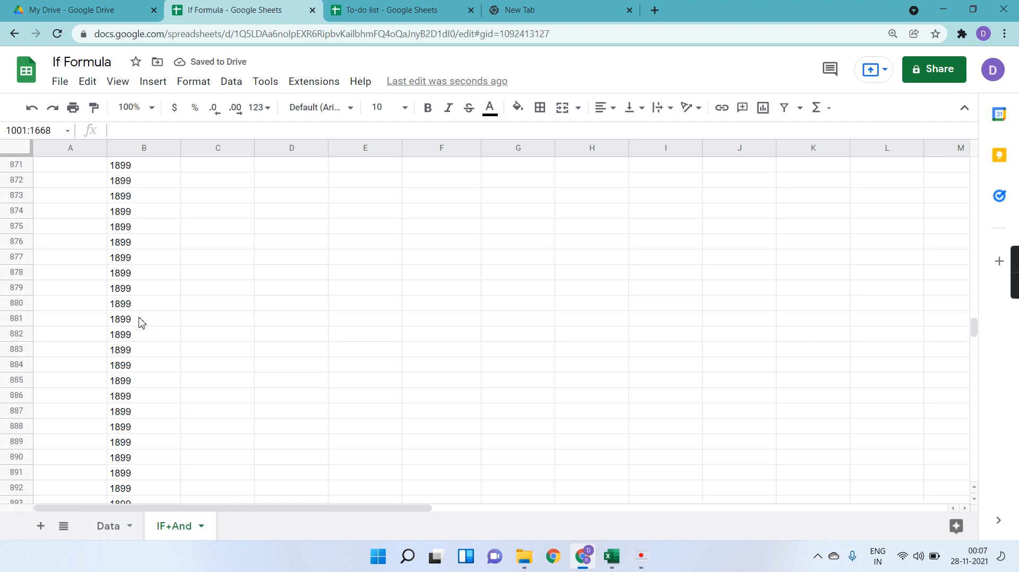
scroll(142, 322, up, 20)
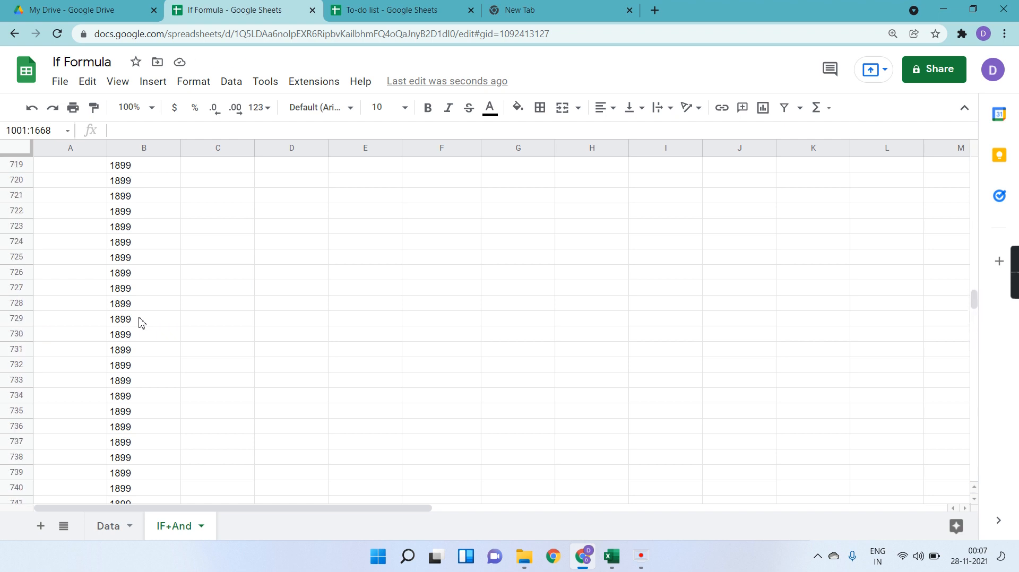
scroll(142, 323, up, 20)
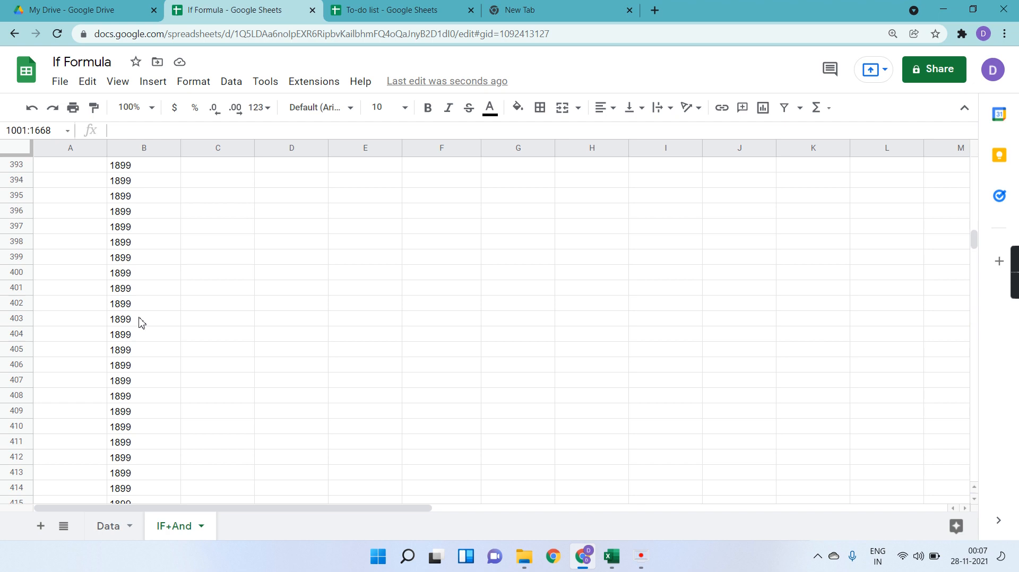
scroll(139, 322, up, 5)
scroll(138, 320, down, 5)
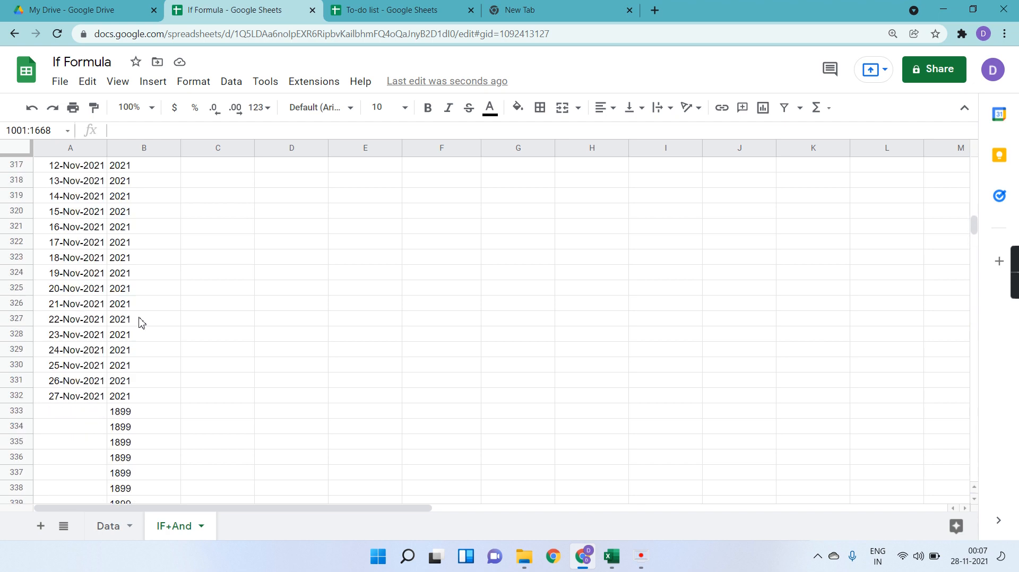
click(18, 412)
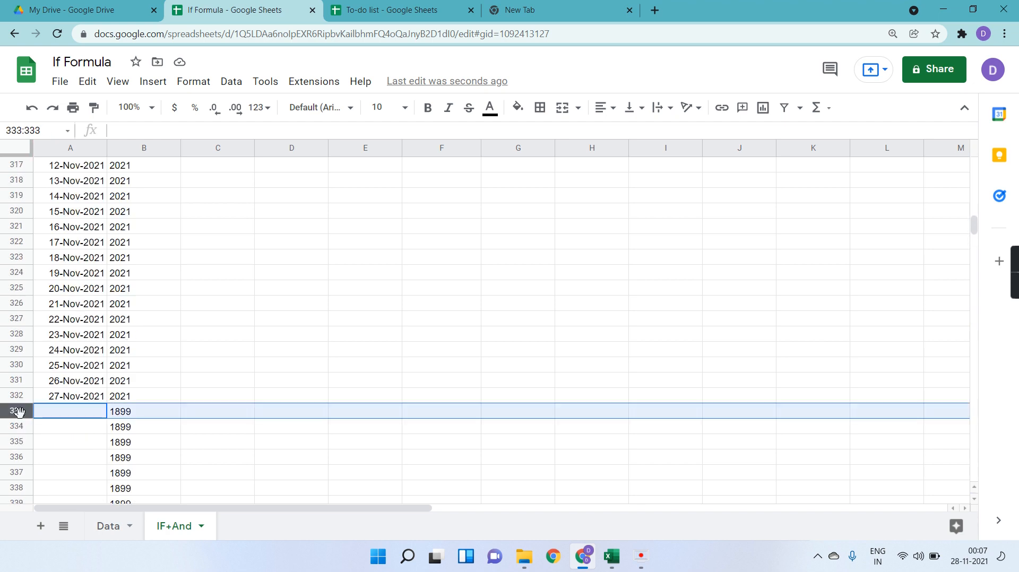
key(ctrl+shift+Down)
right_click(19, 412)
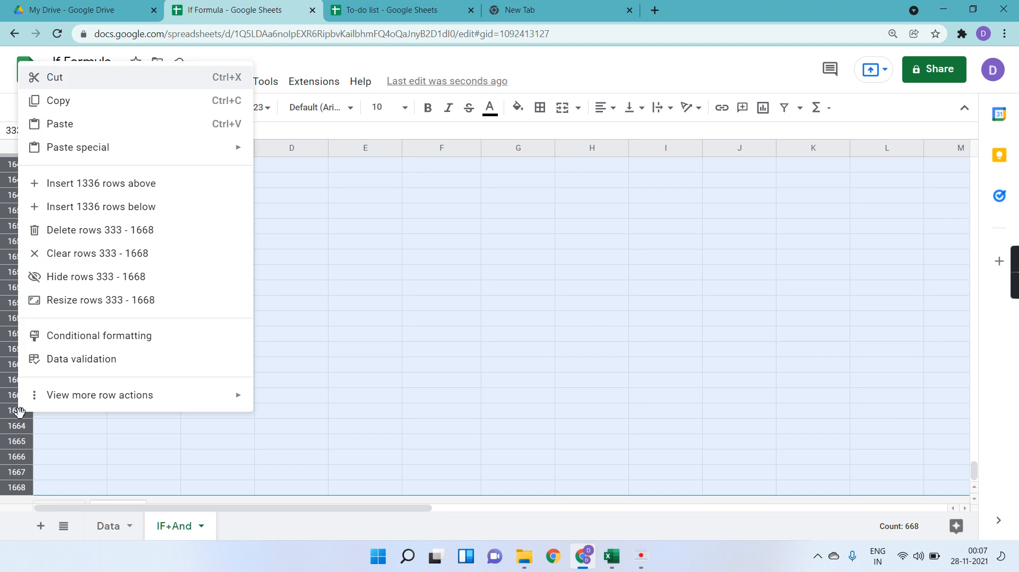
click(89, 230)
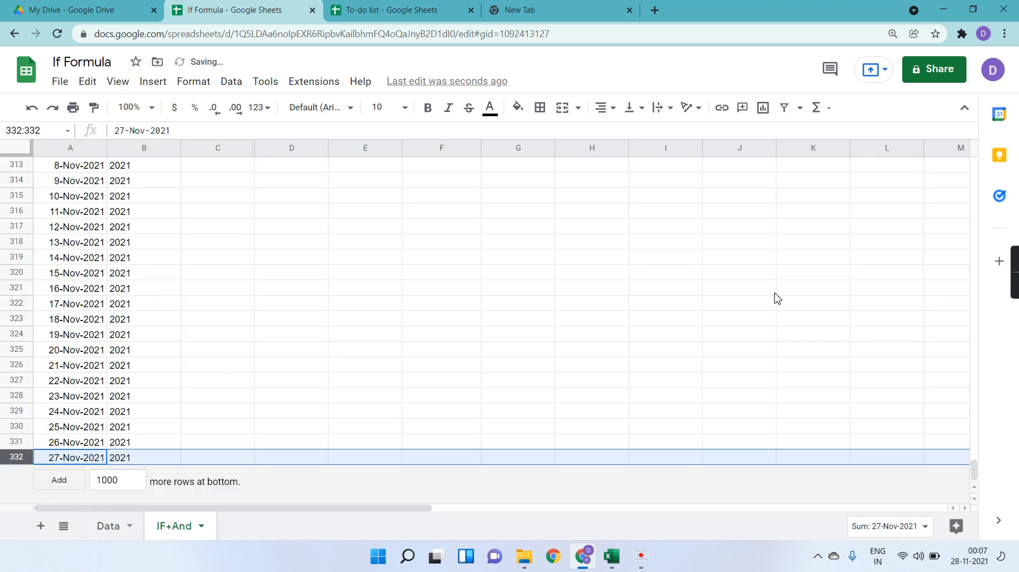
- Change the date in A7 to 6-Jan-2020 and check the year formula's result in B7
drag(973, 468, 976, 139)
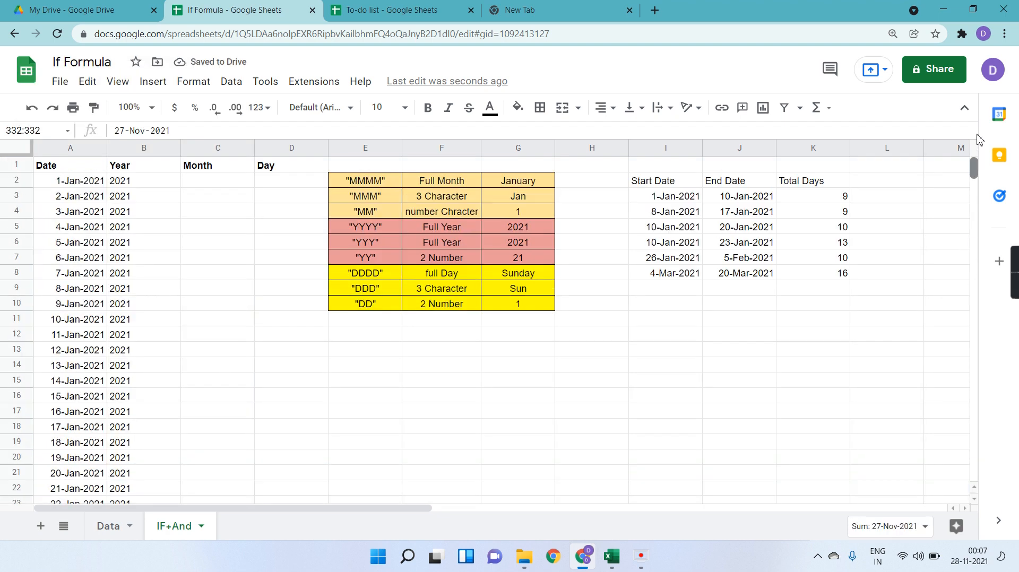
click(89, 257)
click(175, 130)
key(BackSpace)
text(0)
key(Return)
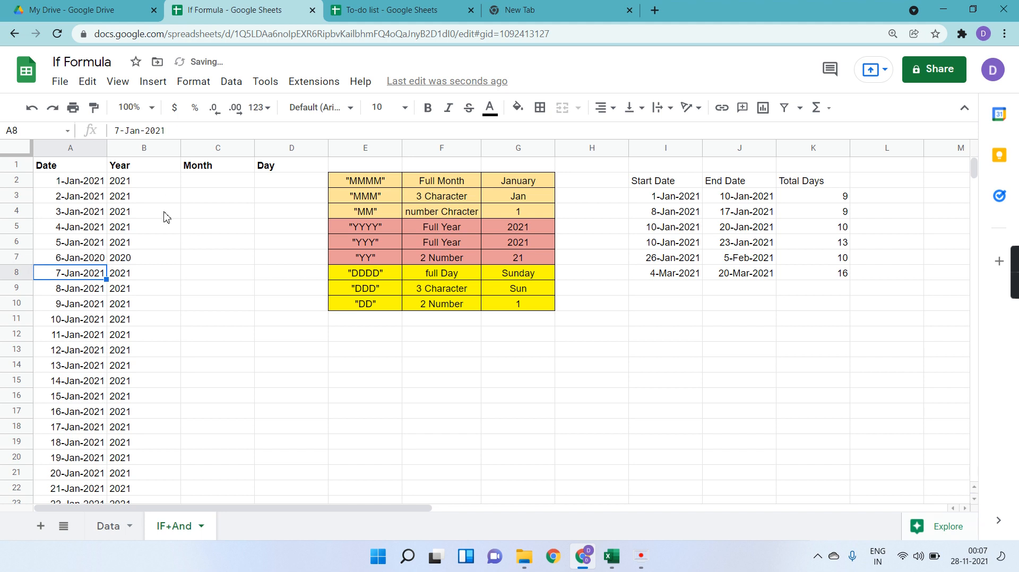
click(152, 247)
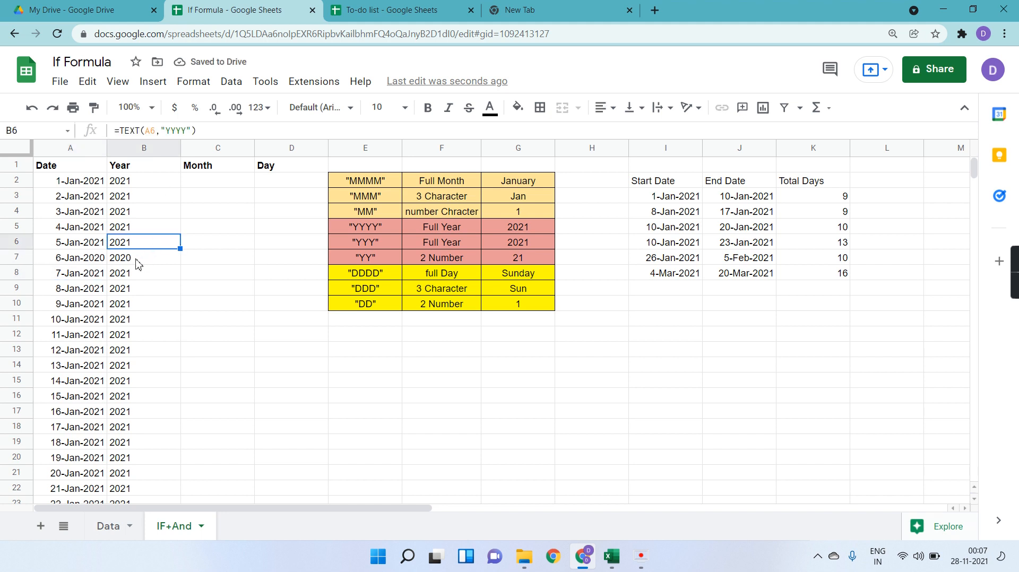
click(138, 260)
click(84, 353)
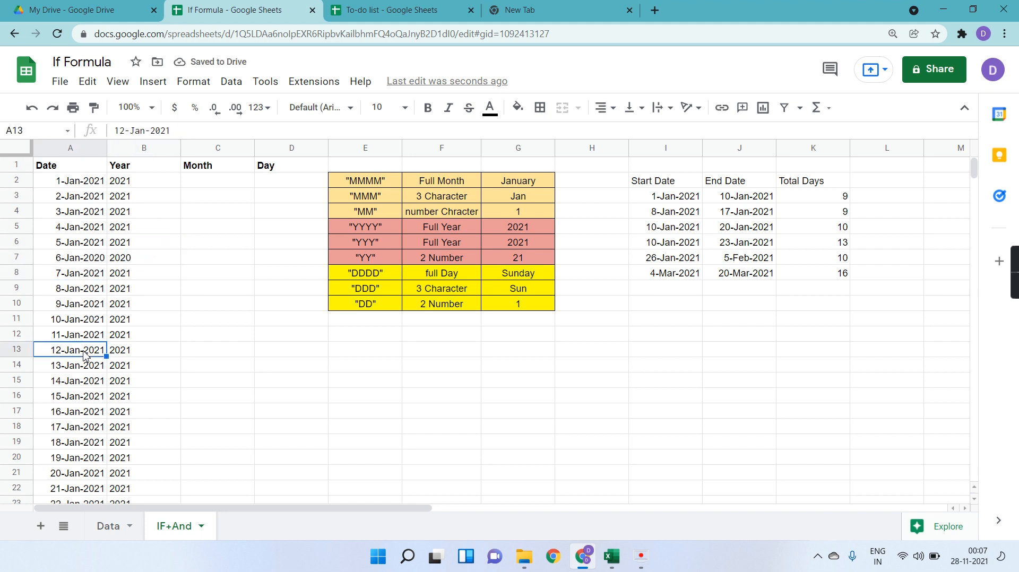
- Change the date in A2 to 1-Jan-2020 and check the year result in B2
click(88, 185)
click(182, 130)
key(BackSpace)
text(0)
key(Return)
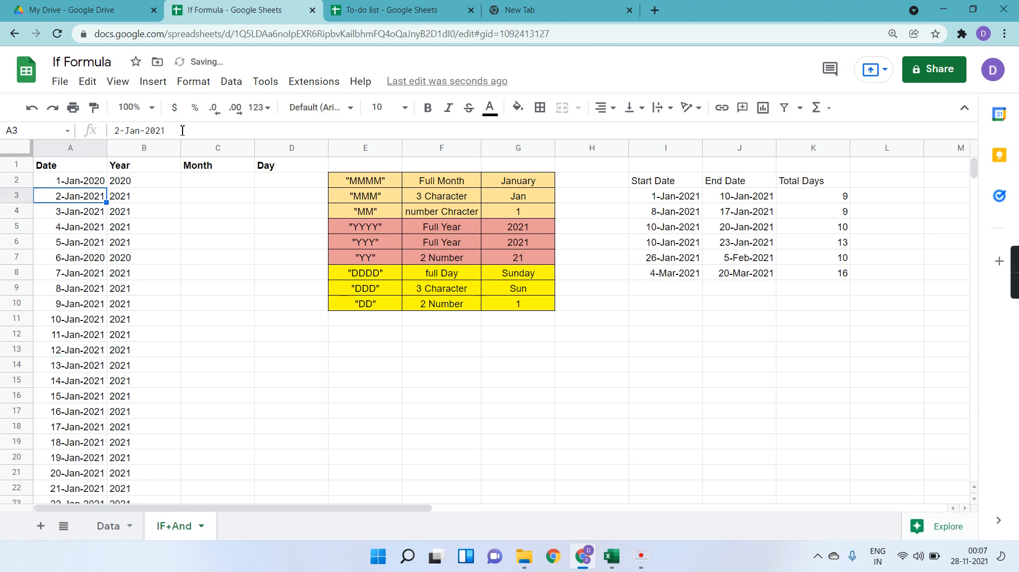
click(167, 183)
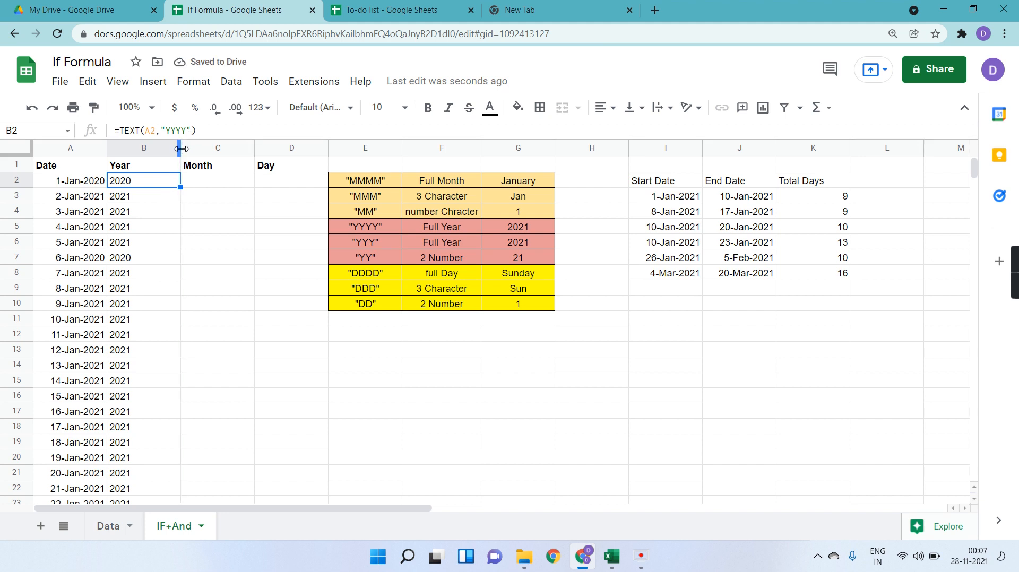
- Start a TEXT formula in C2 under Month, using the date in A2 as its number argument
click(196, 185)
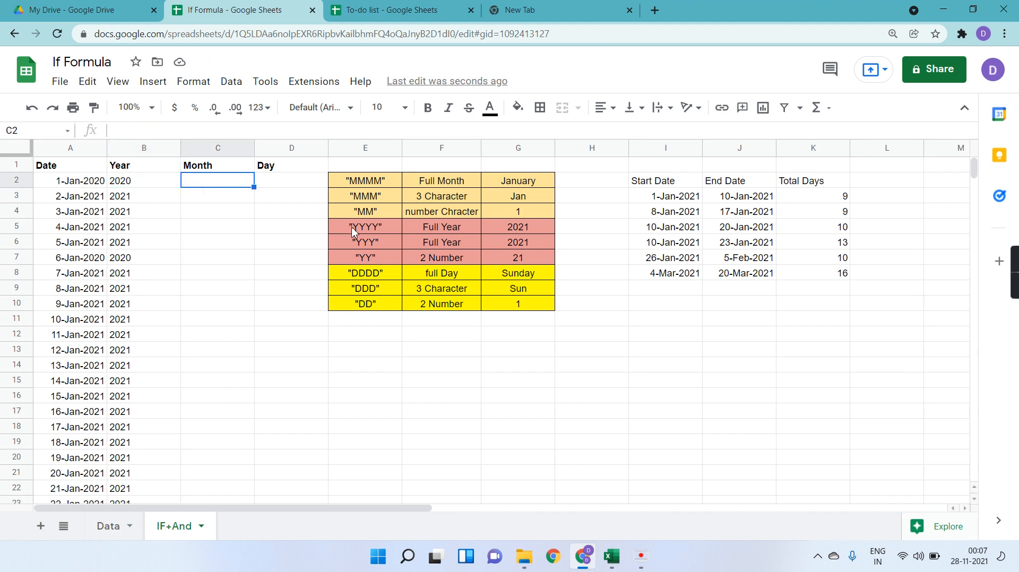
drag(384, 183, 508, 186)
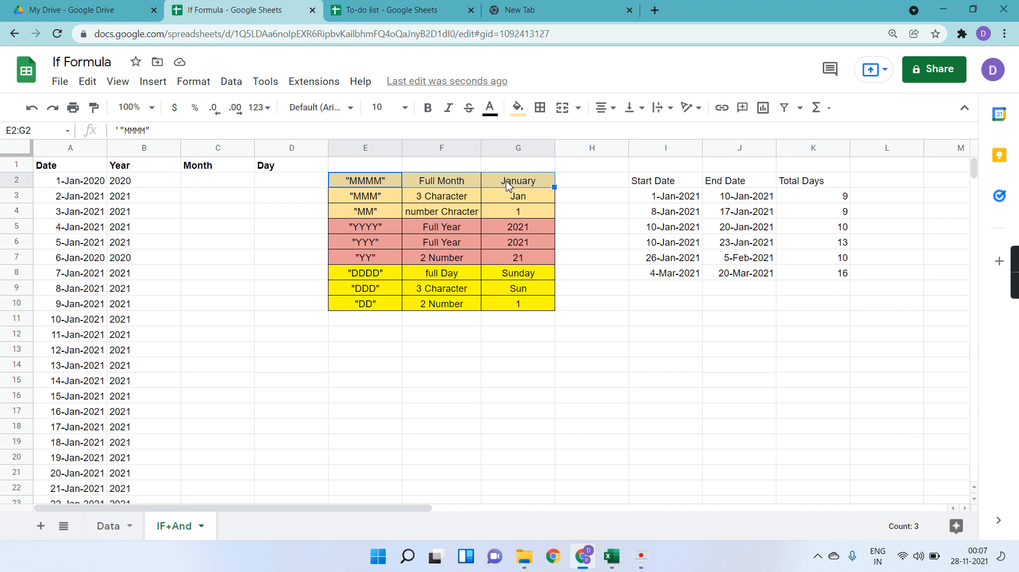
click(373, 187)
click(232, 185)
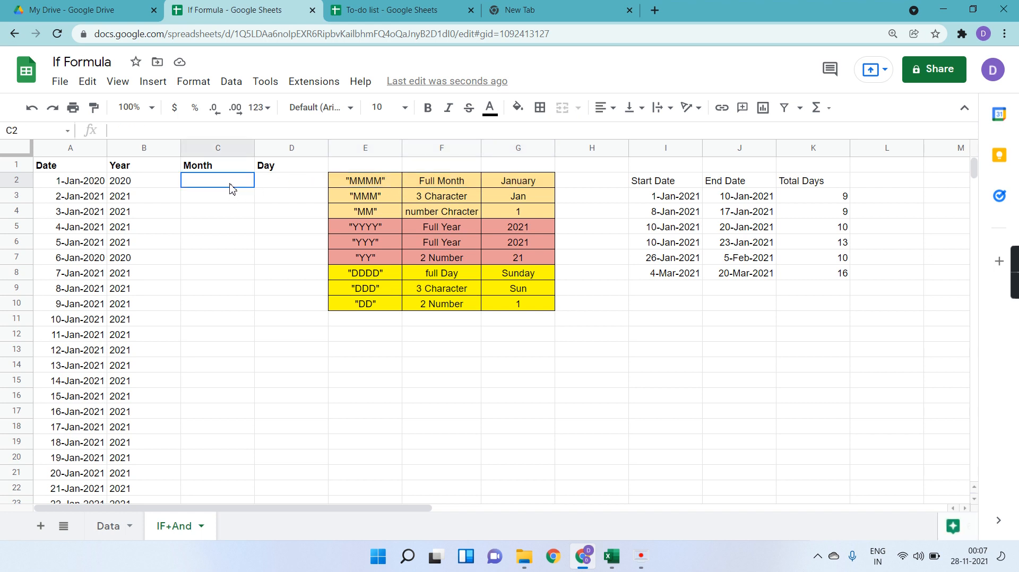
text(=TEXT()
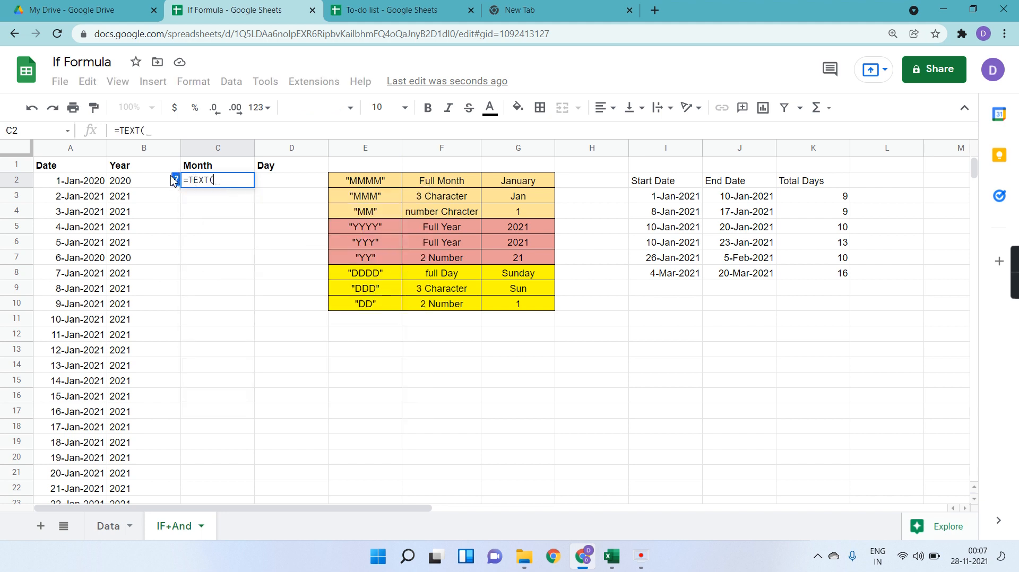
click(177, 182)
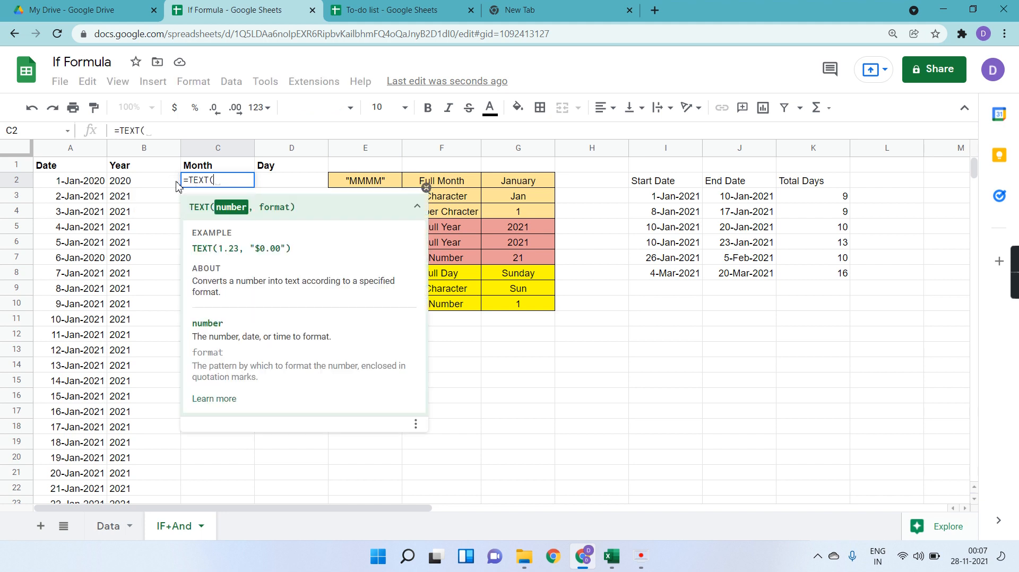
click(89, 186)
text(,)
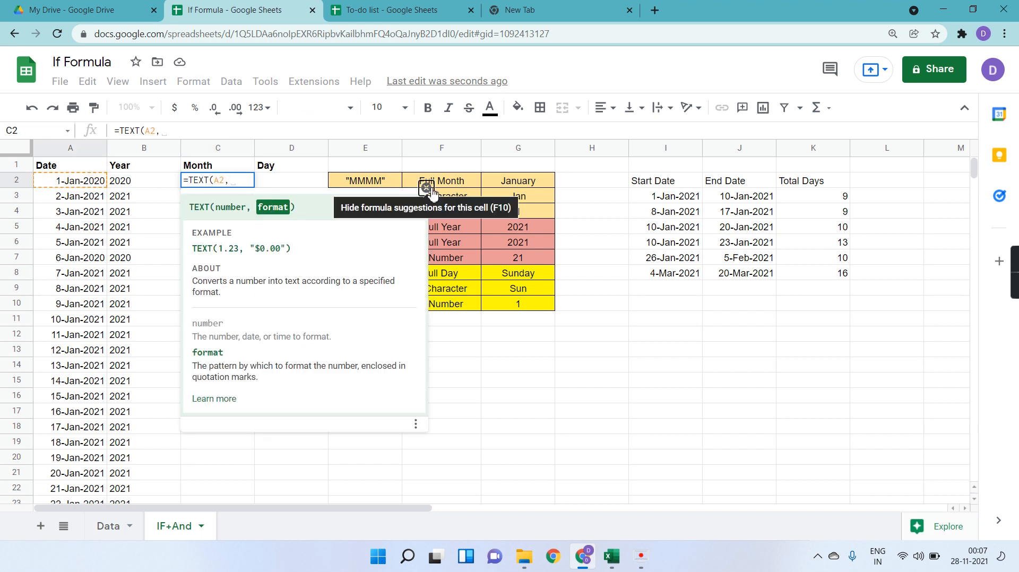
click(426, 188)
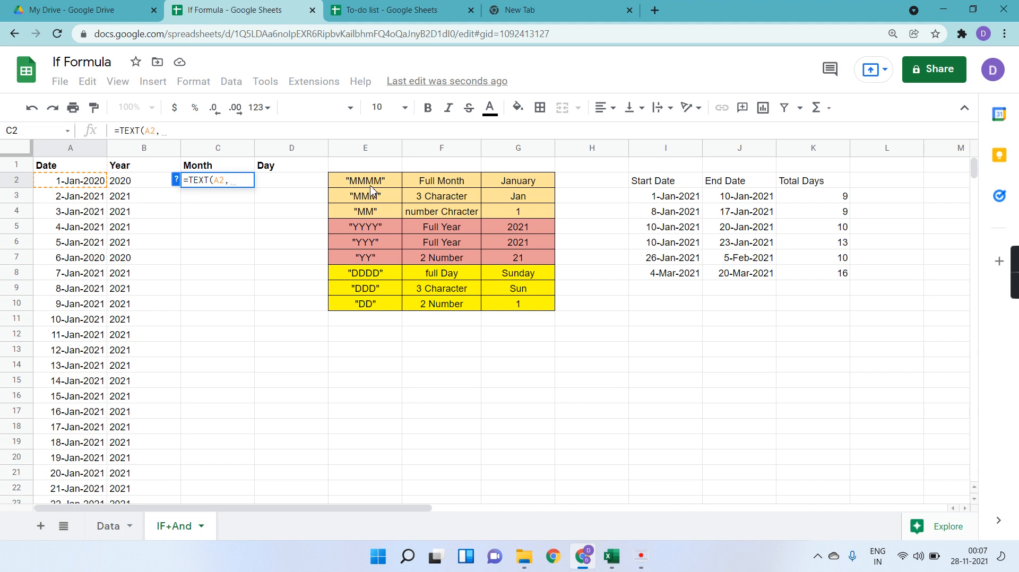
- Complete the C2 formula with the full-month format code so it reads =TEXT(A2,"MMMM")
text("MMM)
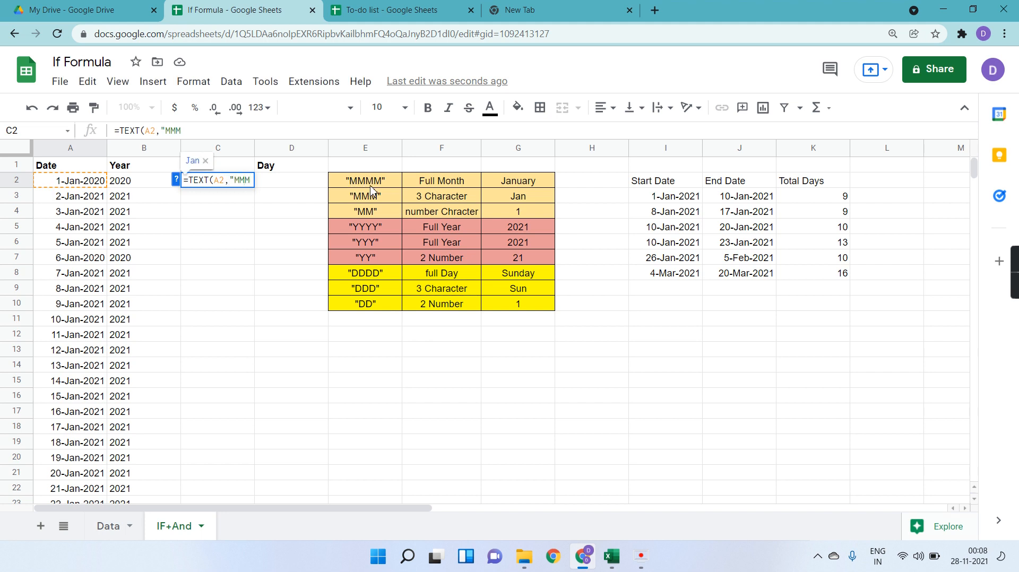
key(BackSpace)
text(M)
text(M)
text(",)
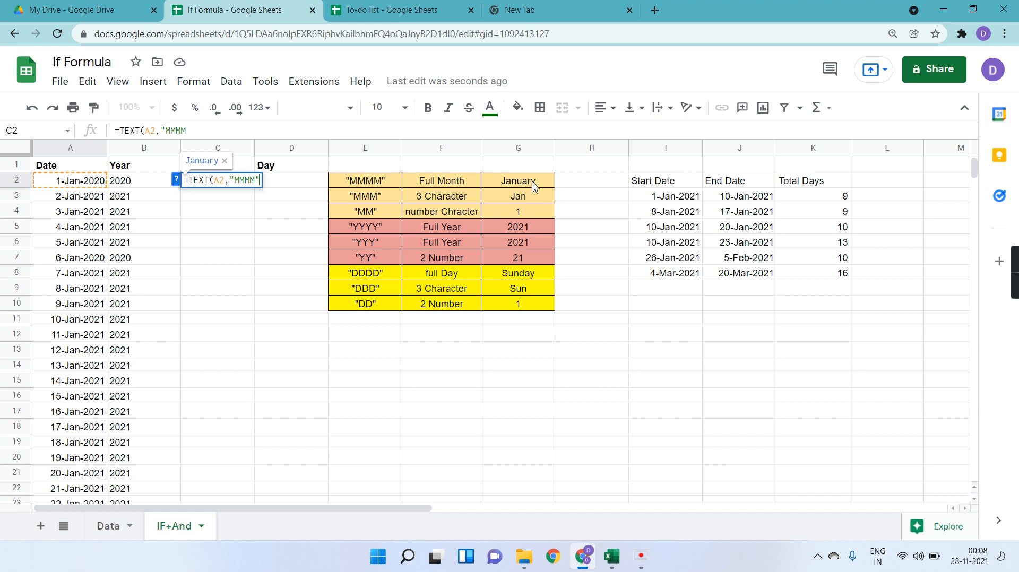
key(BackSpace)
key(Return)
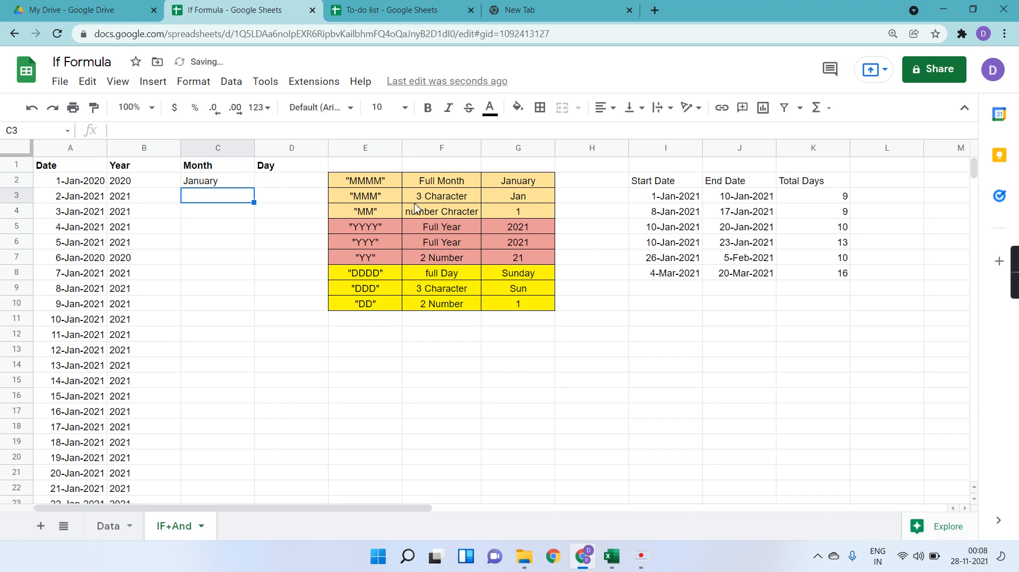
- Copy the month formula from C2 down the Month column to C332
click(212, 186)
key(ctrl+c)
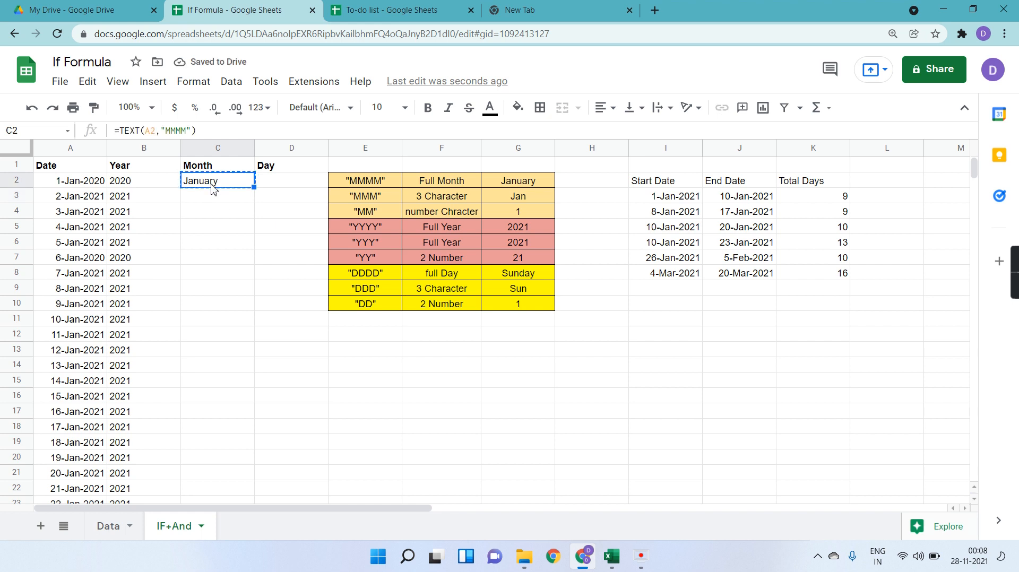
key(ctrl+shift+Down)
key(ctrl+v)
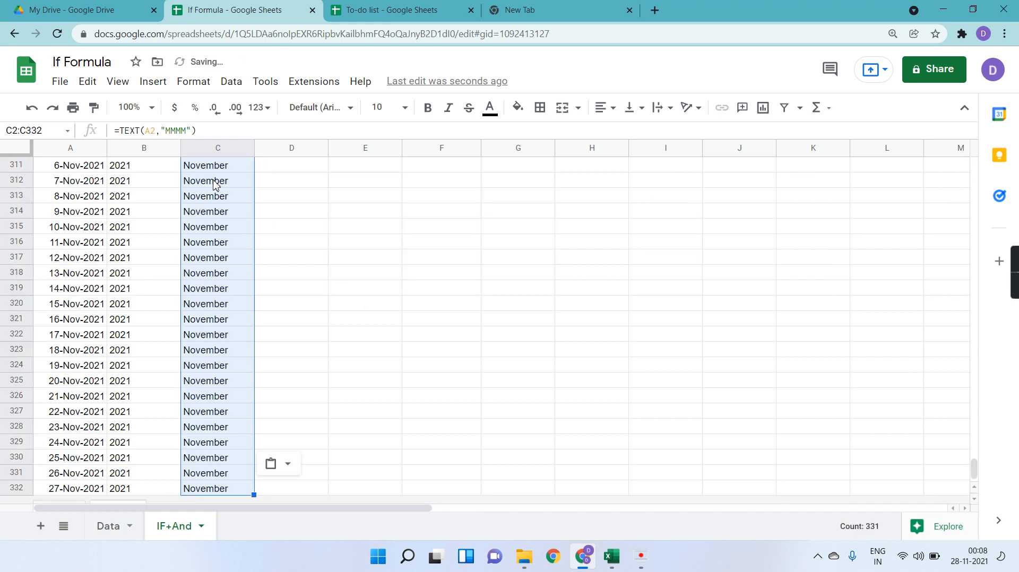
scroll(284, 332, up, 20)
scroll(287, 332, up, 20)
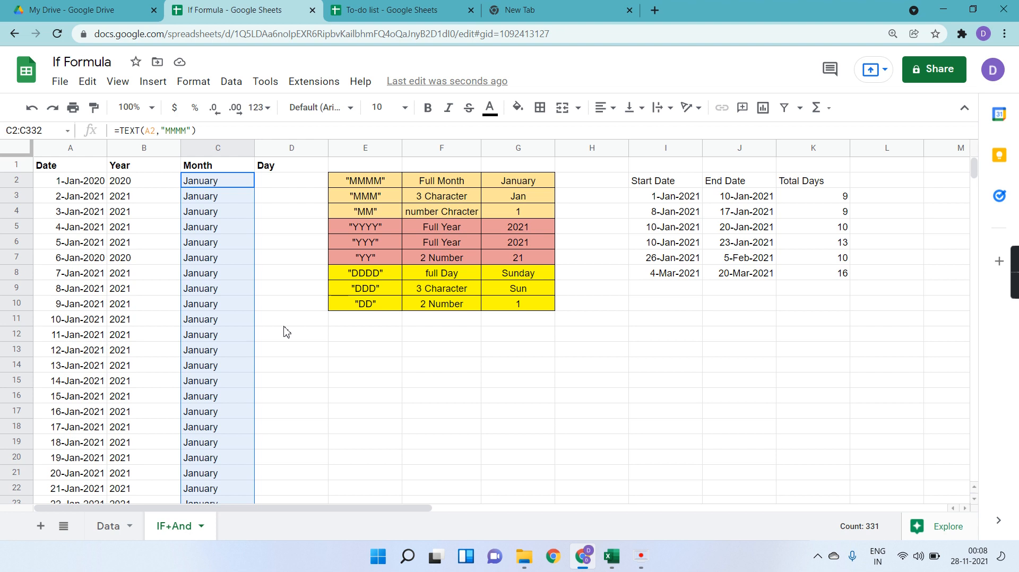
- Examine the date in A2 and the "DDDD" full-day row of the format code table, E8:G8
click(285, 182)
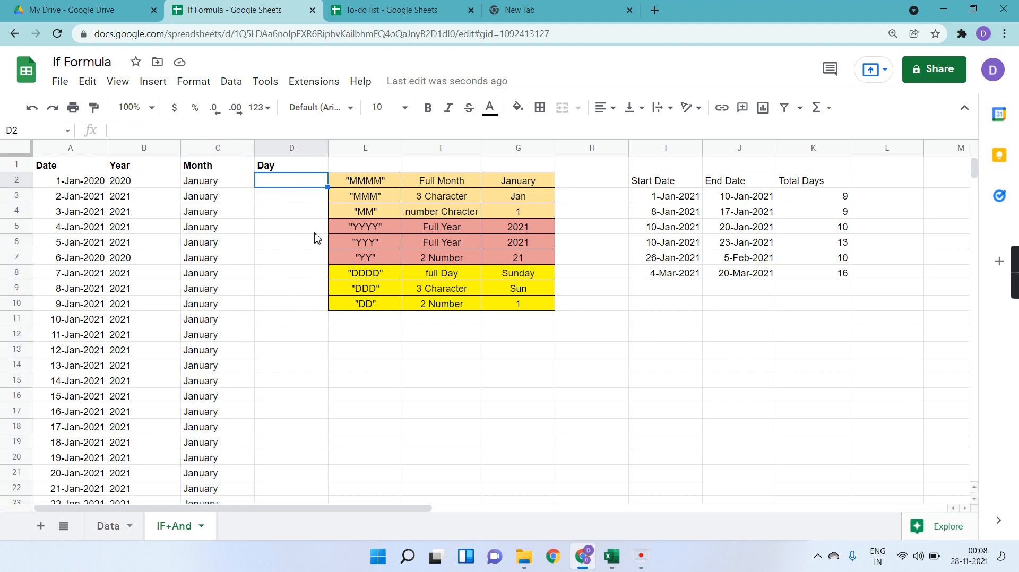
click(96, 185)
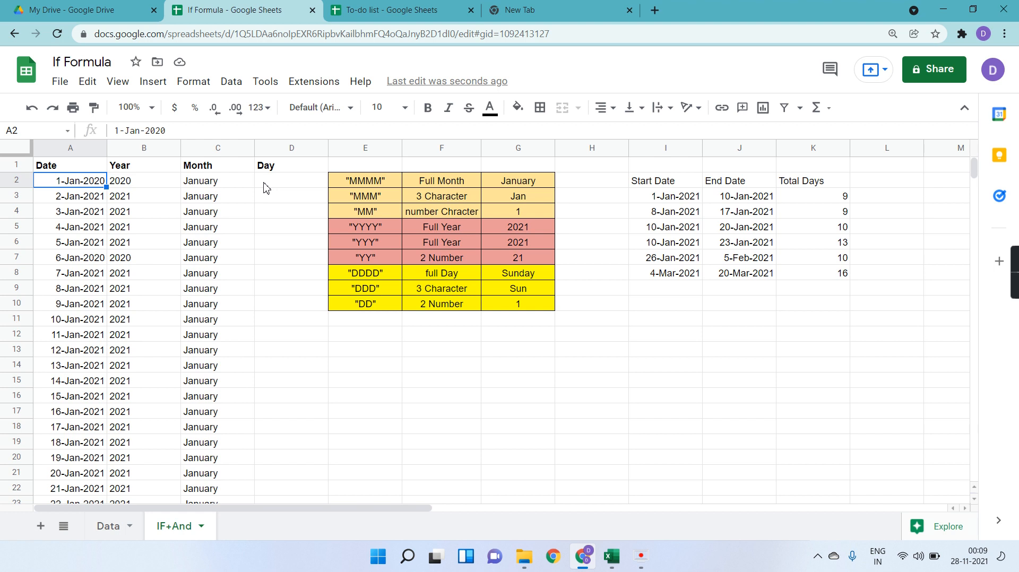
click(284, 183)
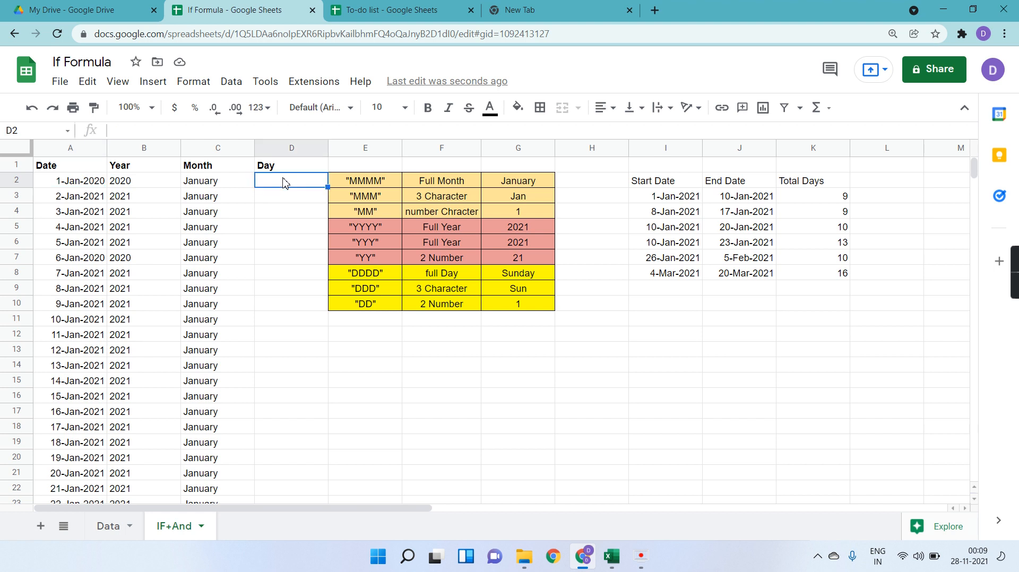
click(386, 280)
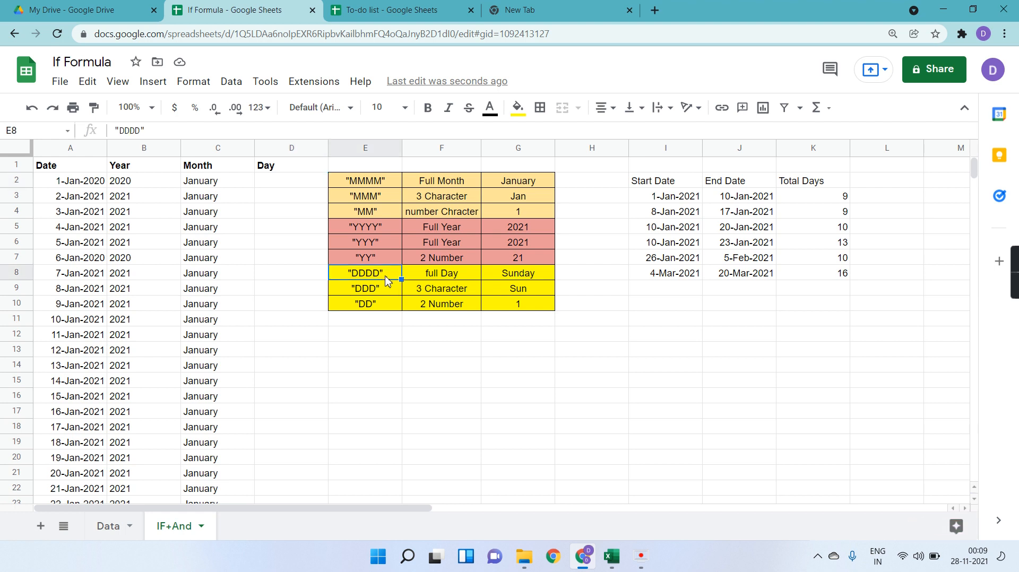
key(shift+Right)
key(shift+Right)
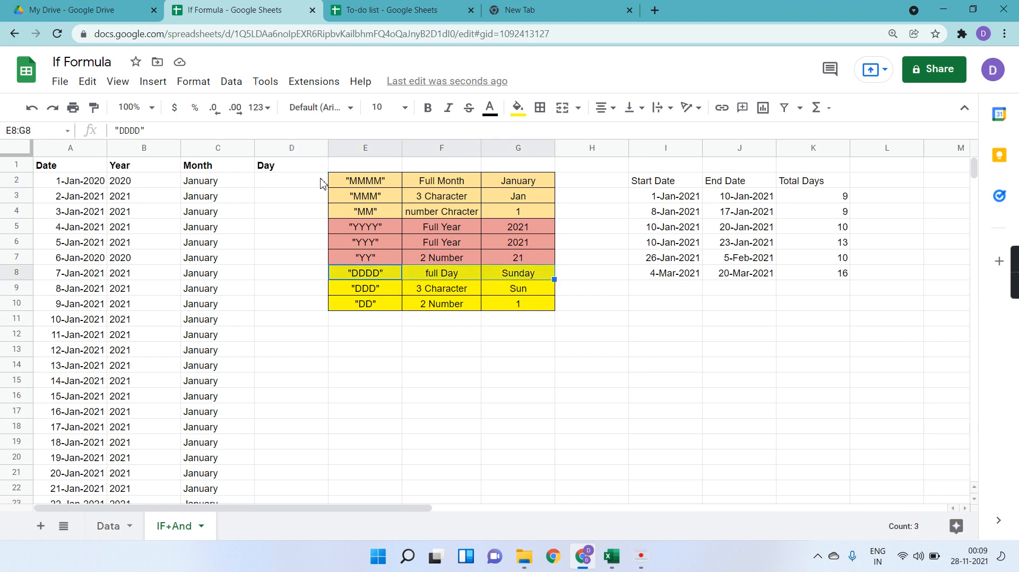
- Start a TEXT formula in D2 under Day, using the open-ended date range A2:A as its number argument
click(294, 184)
text(=tex)
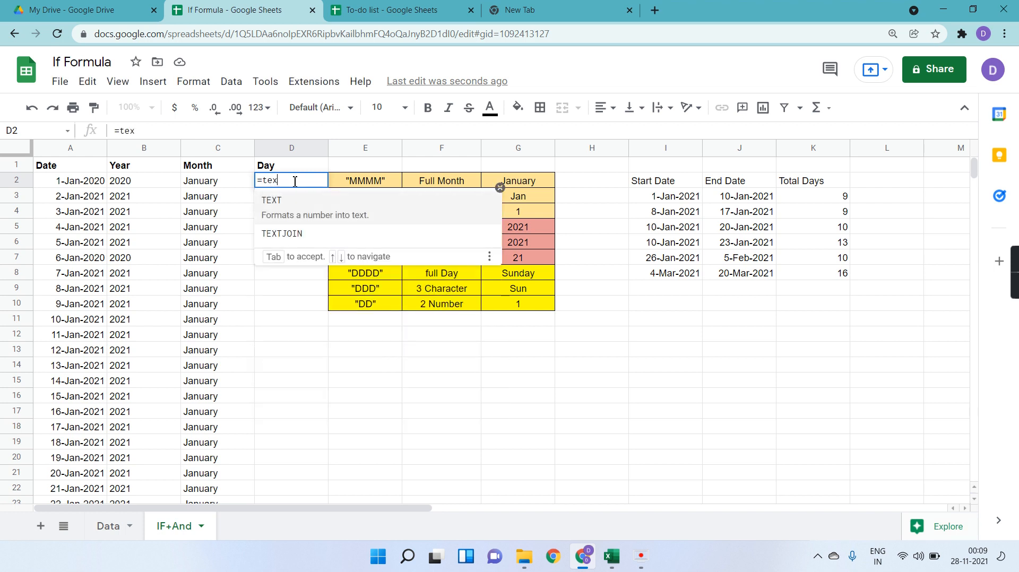
key(Tab)
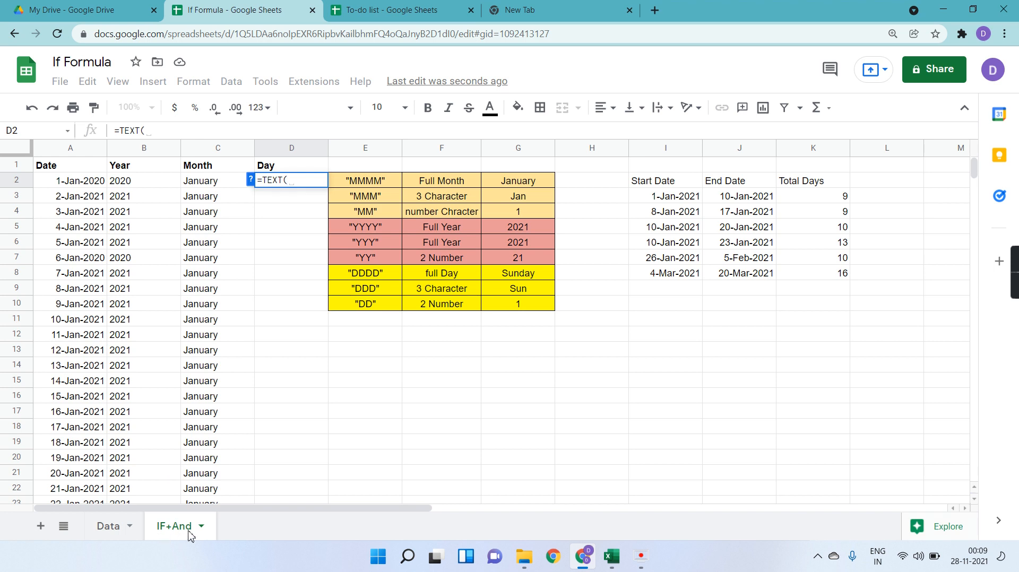
click(250, 180)
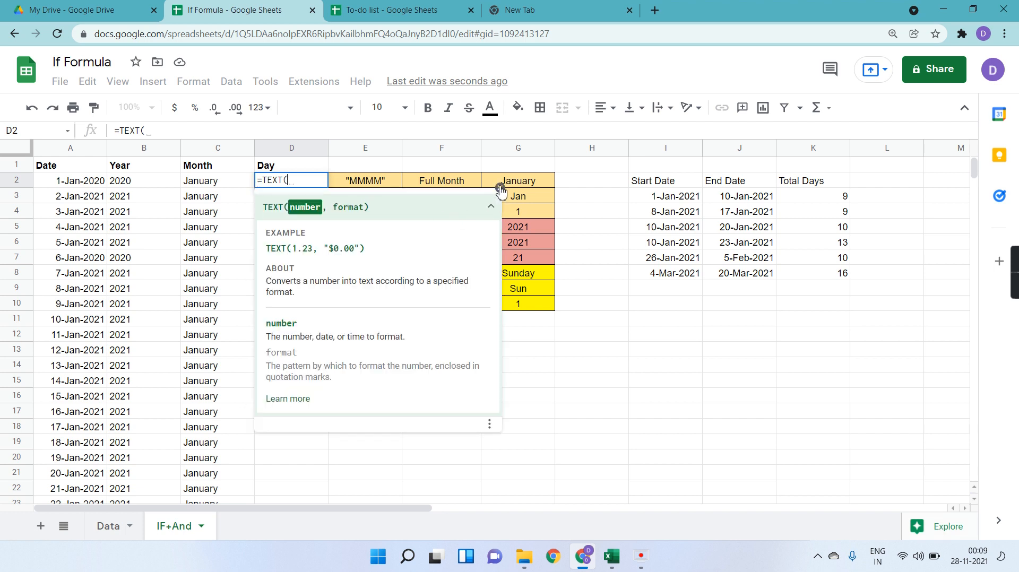
drag(84, 181, 77, 235)
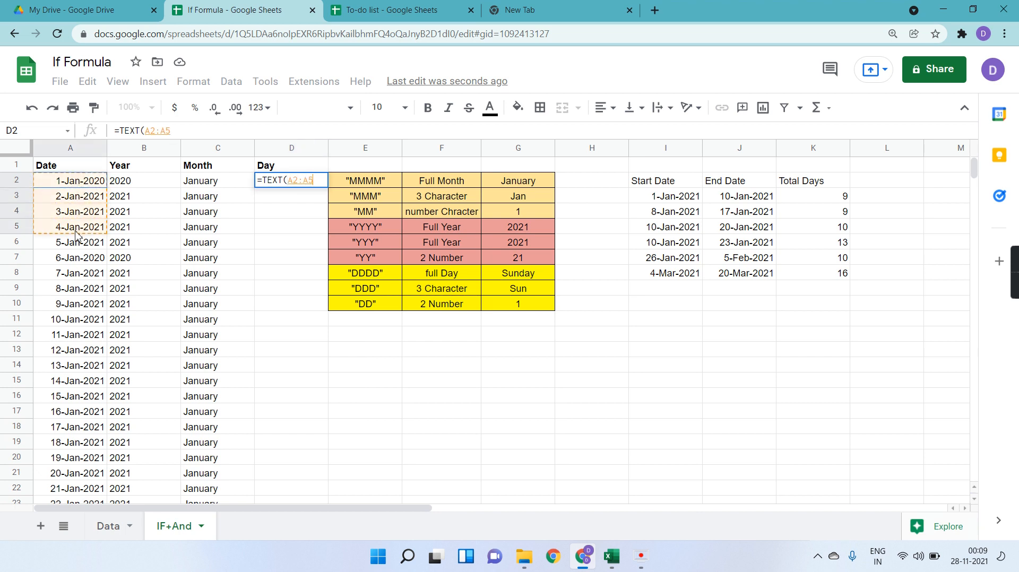
key(BackSpace)
text(,)
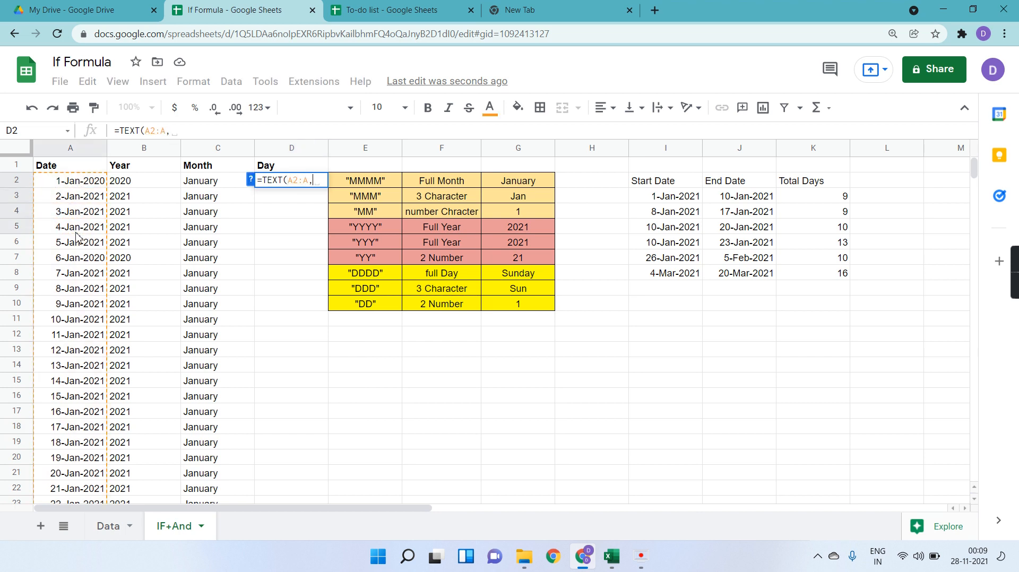
click(251, 180)
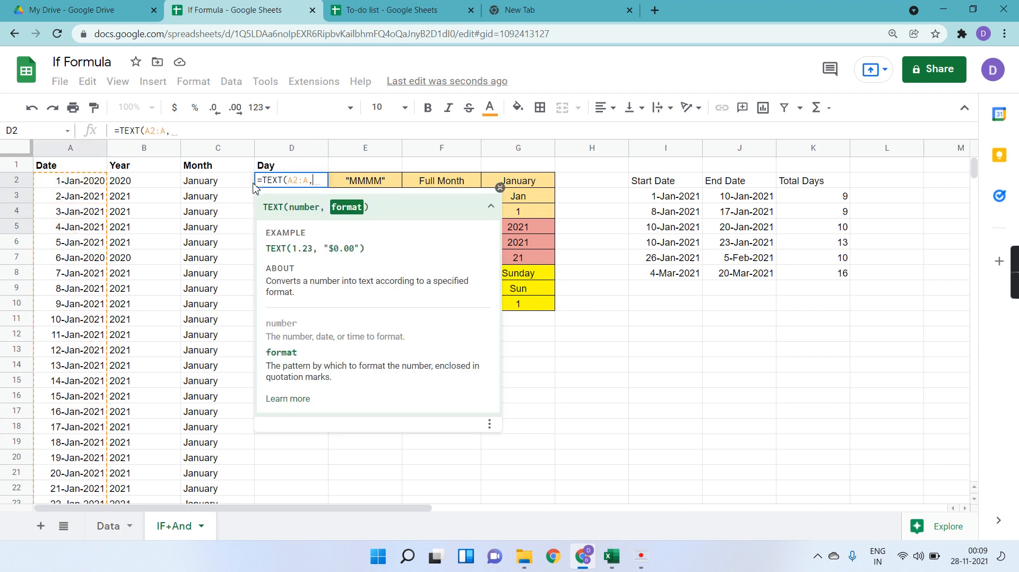
click(500, 188)
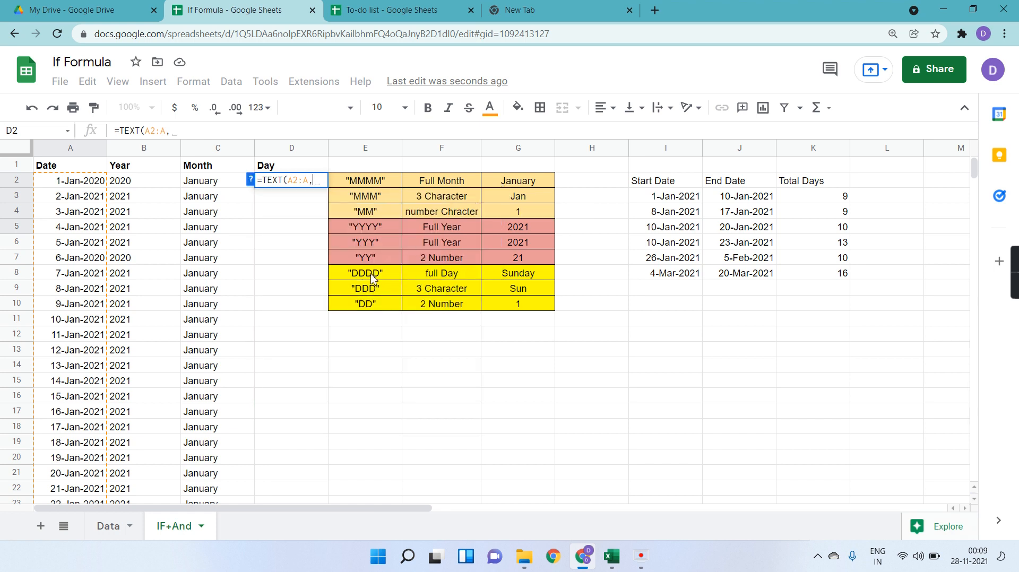
- Finish the D2 formula with the full-day-name format code DDDD and enter it
text(")
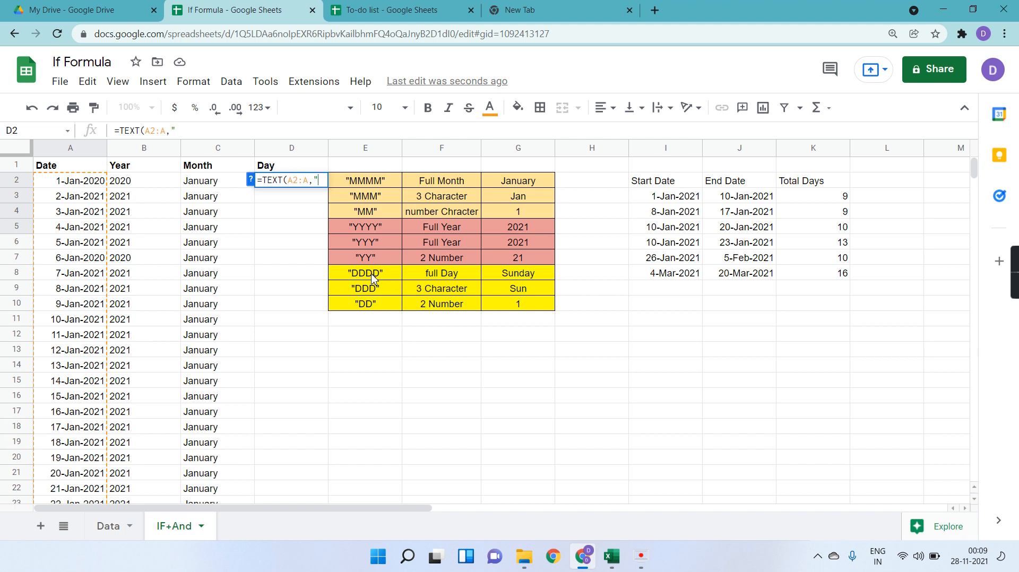
text(DD)
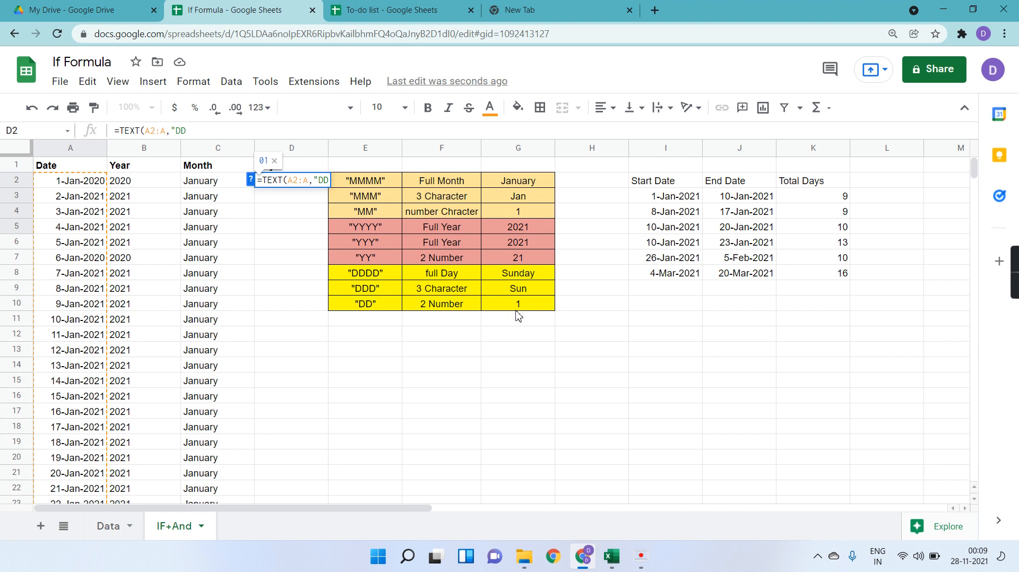
text(DD)
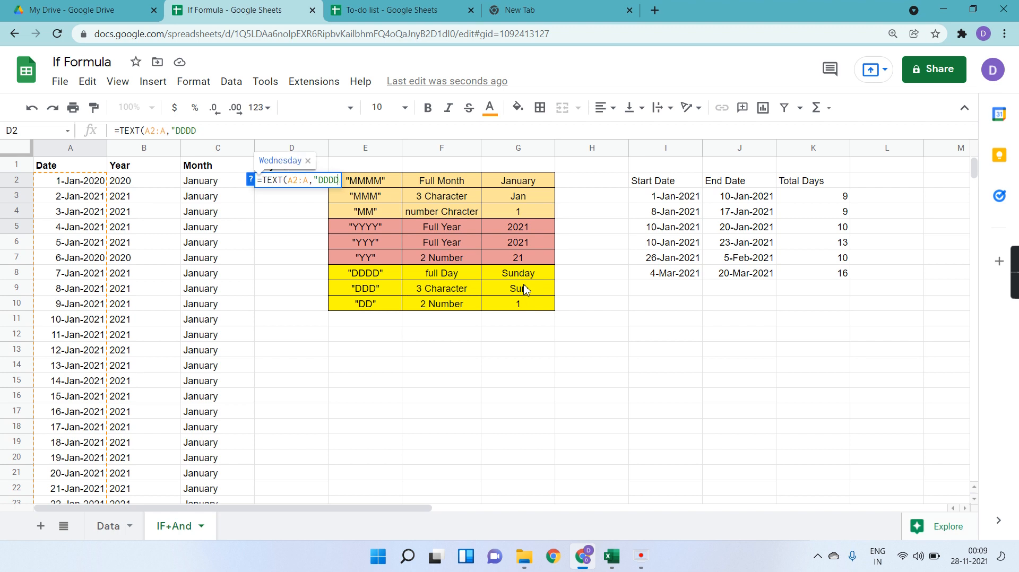
text())
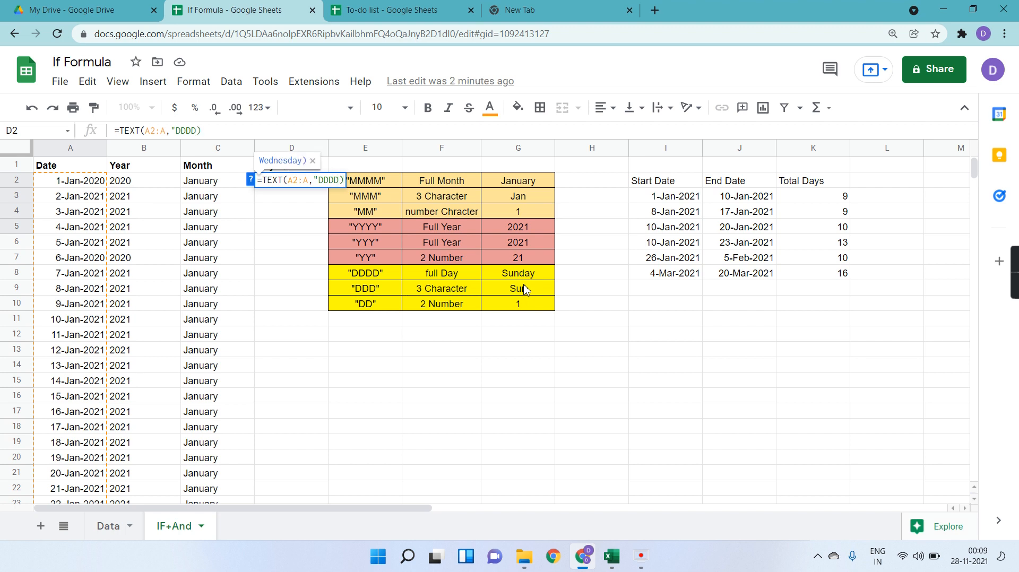
key(Return)
- Remove the stray parenthesis inside the format code in D2 so the formula reads =TEXT(A2:A,"DDDD")
click(310, 186)
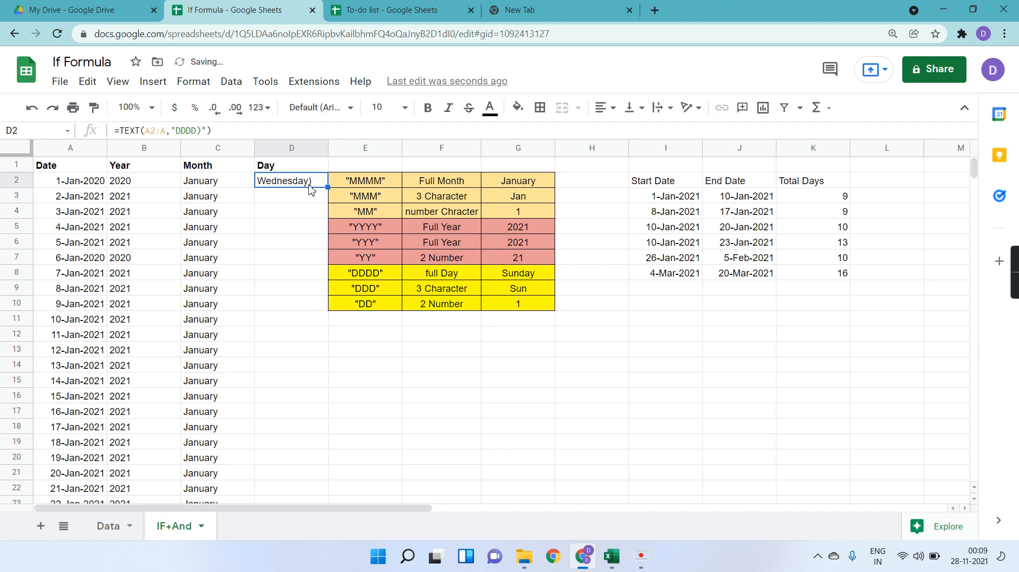
click(220, 129)
key(BackSpace)
key(BackSpace)
key(BackSpace)
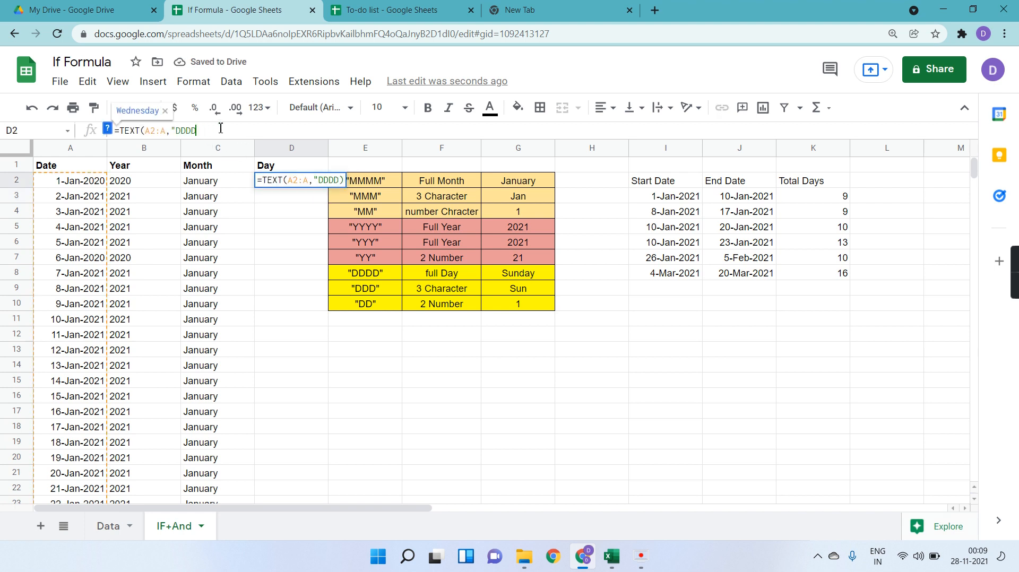
text(")
key(Return)
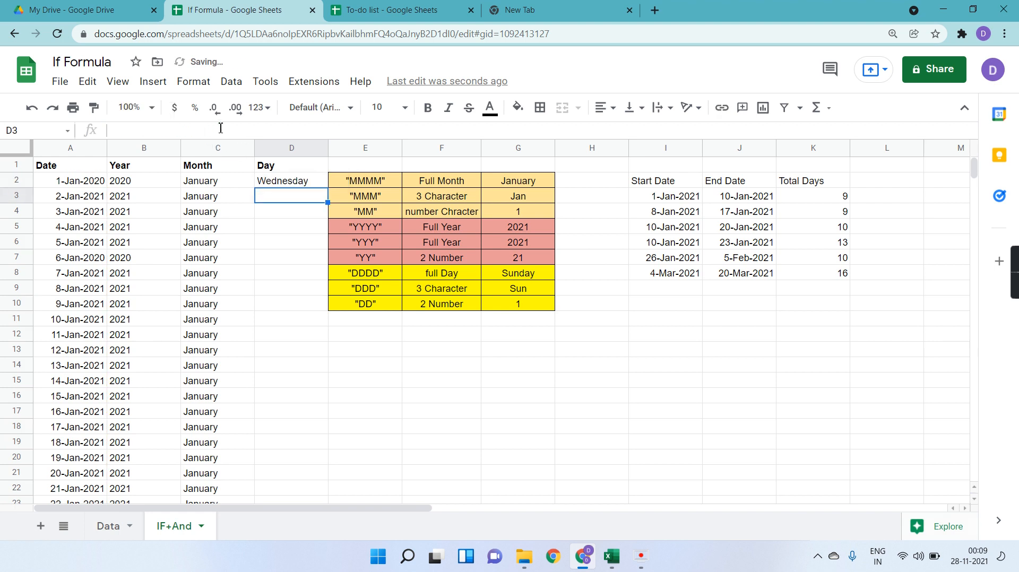
- Copy the day formula from D2 down the Day column to D332 and check the last date row
key(Up)
key(ctrl+shift+Down)
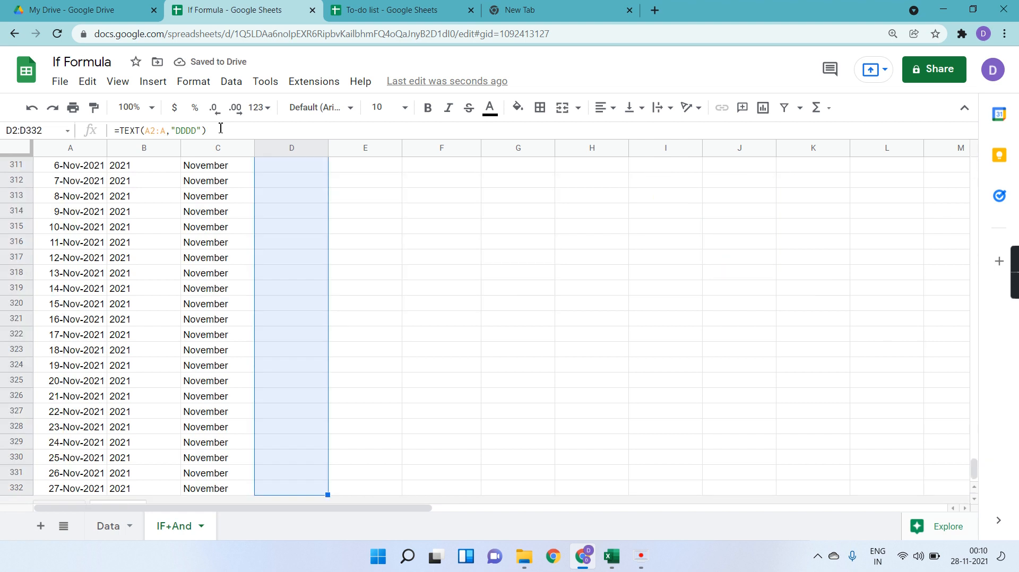
key(ctrl+v)
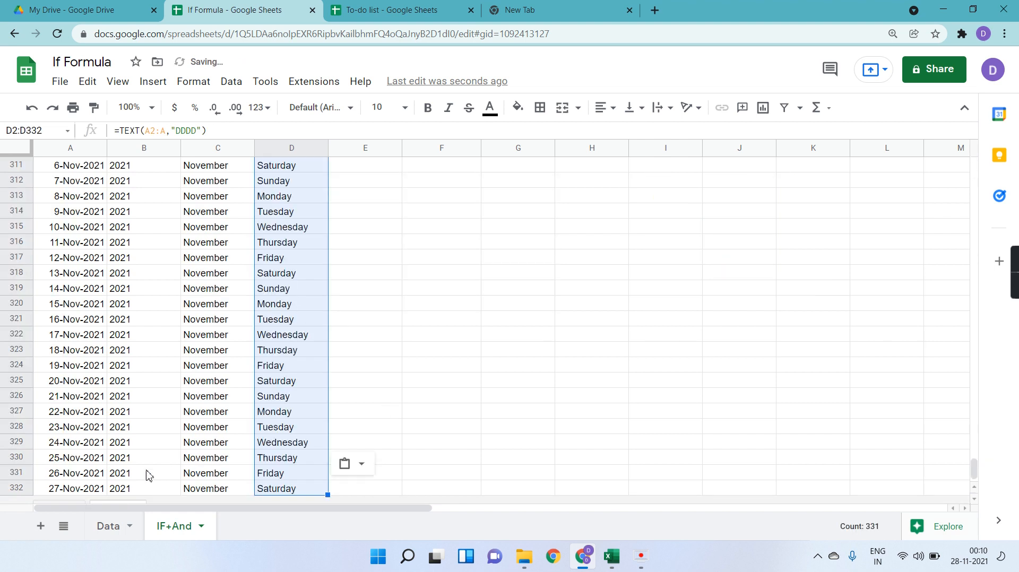
click(98, 488)
scroll(156, 480, down, 1)
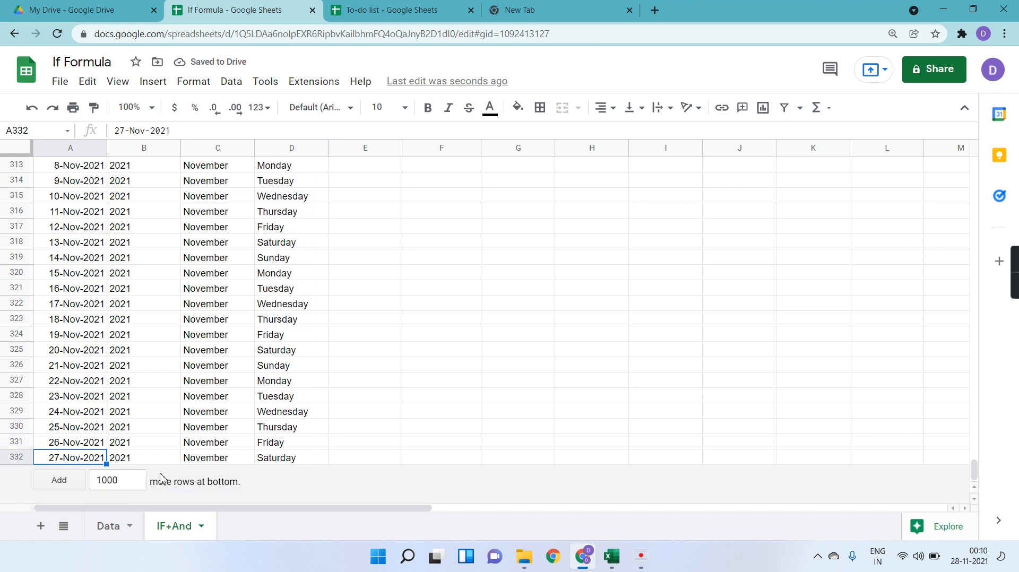
- Clear all system notifications, collapse the taskbar calendar, and return to the first rows of the date list
click(967, 564)
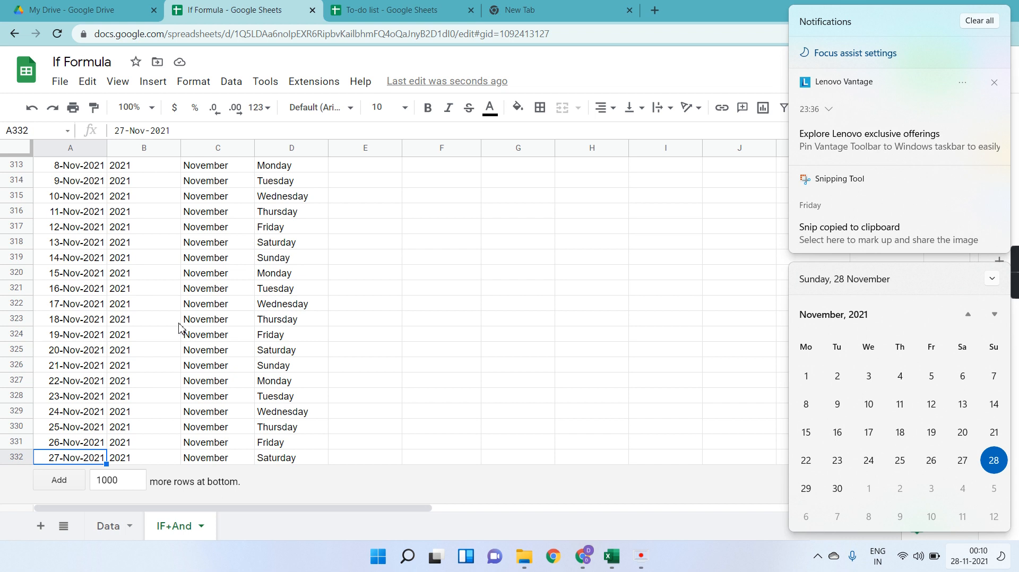
scroll(180, 326, up, 15)
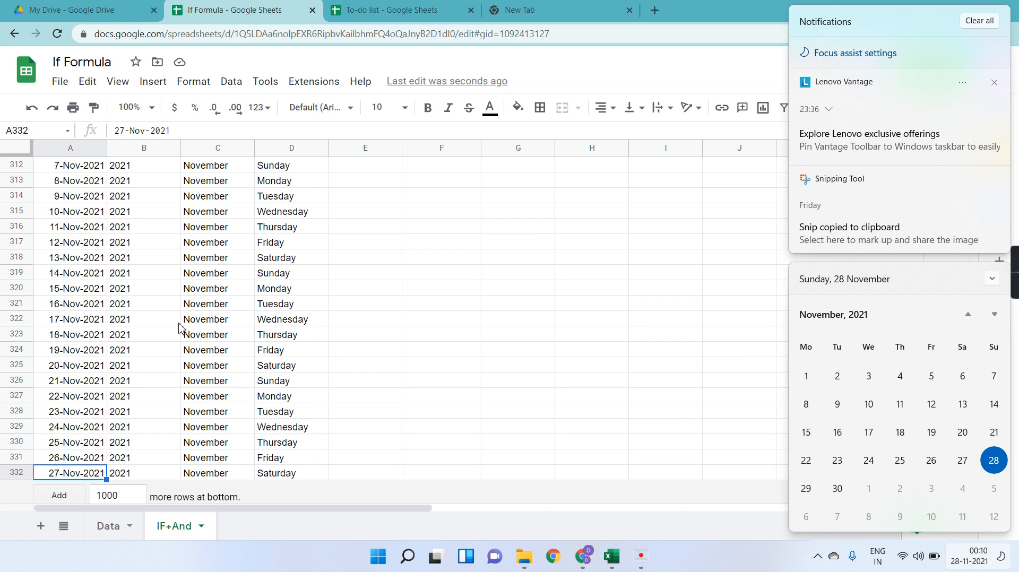
click(980, 21)
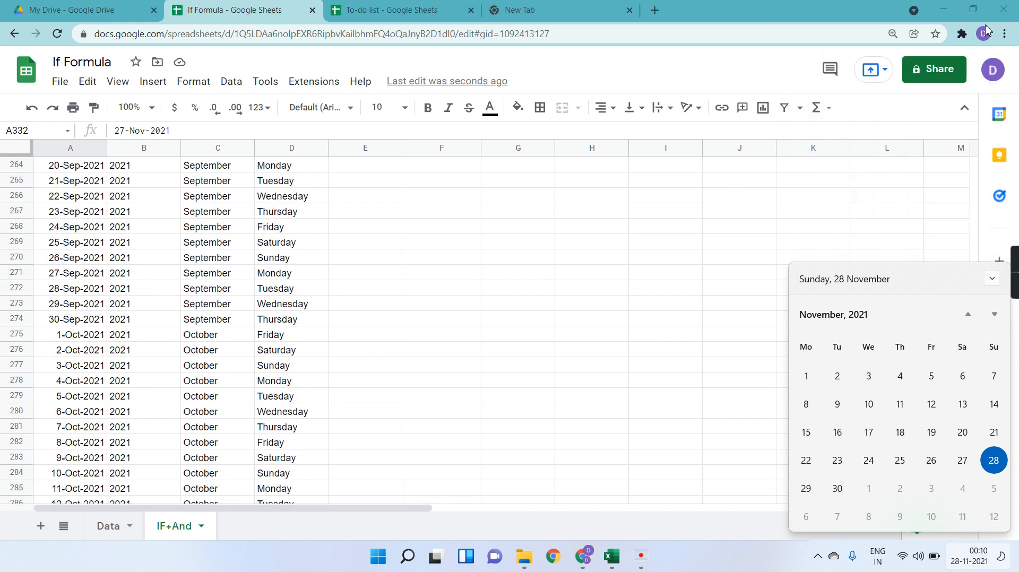
click(995, 280)
scroll(339, 293, up, 20)
scroll(340, 294, up, 20)
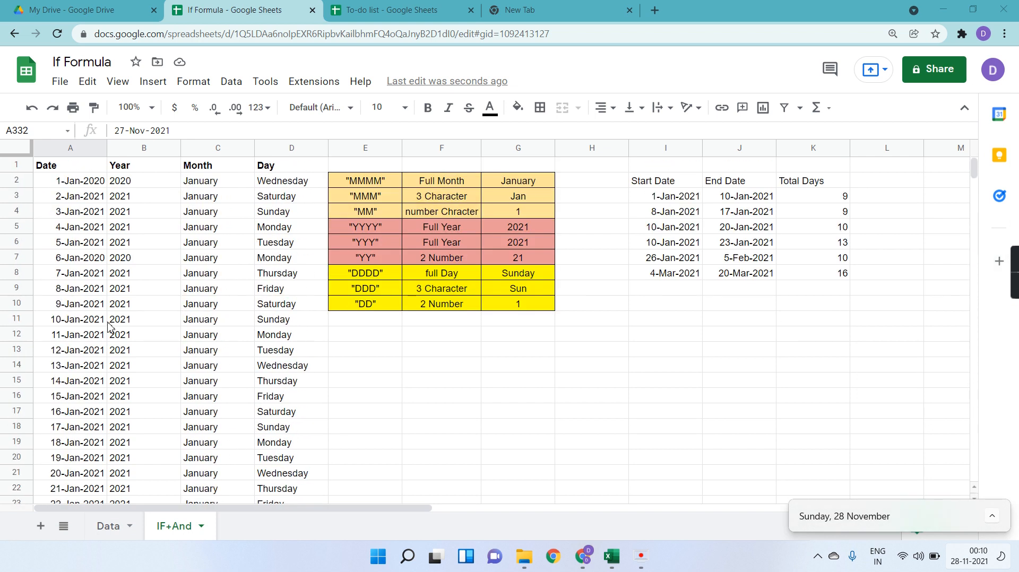
- Check the weekday of 7-Jan-2021 from A8 in the system calendar's January 2021 page against the Day column
click(67, 274)
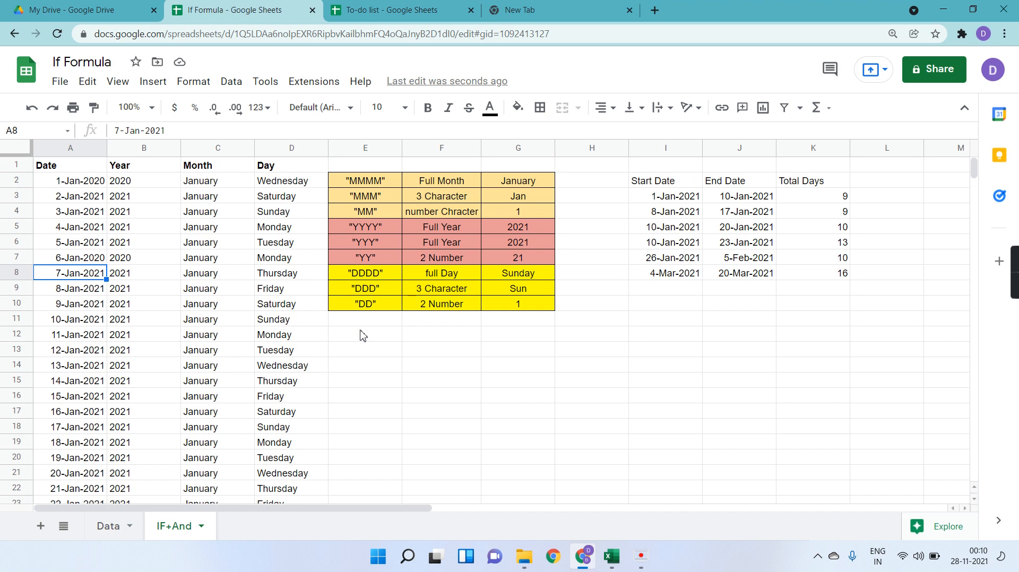
click(972, 560)
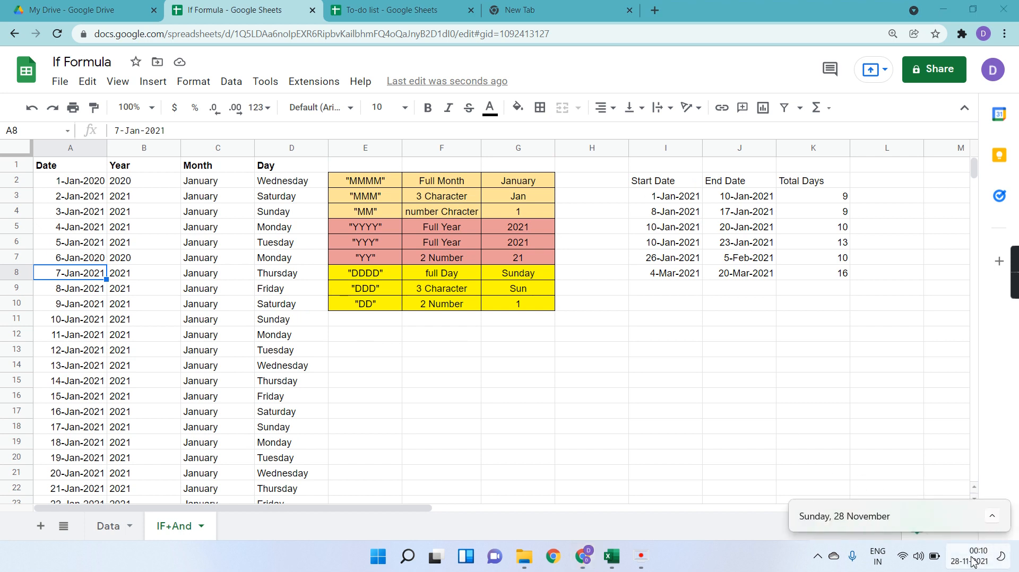
click(992, 517)
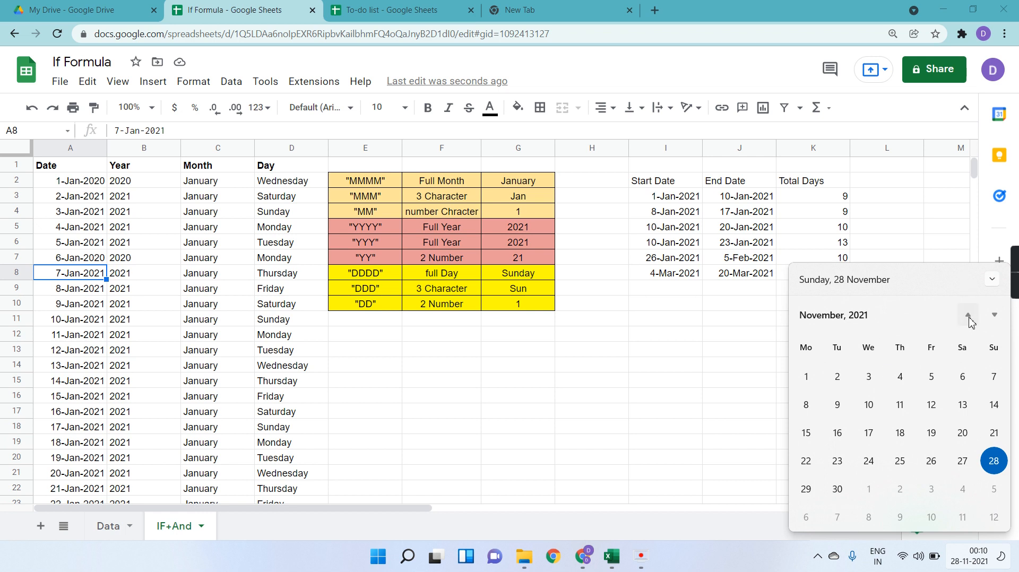
click(969, 316)
click(969, 316)
click(969, 316)
click(969, 316)
click(968, 316)
click(969, 316)
click(969, 315)
click(969, 315)
click(969, 316)
click(969, 317)
click(969, 317)
click(969, 317)
click(969, 317)
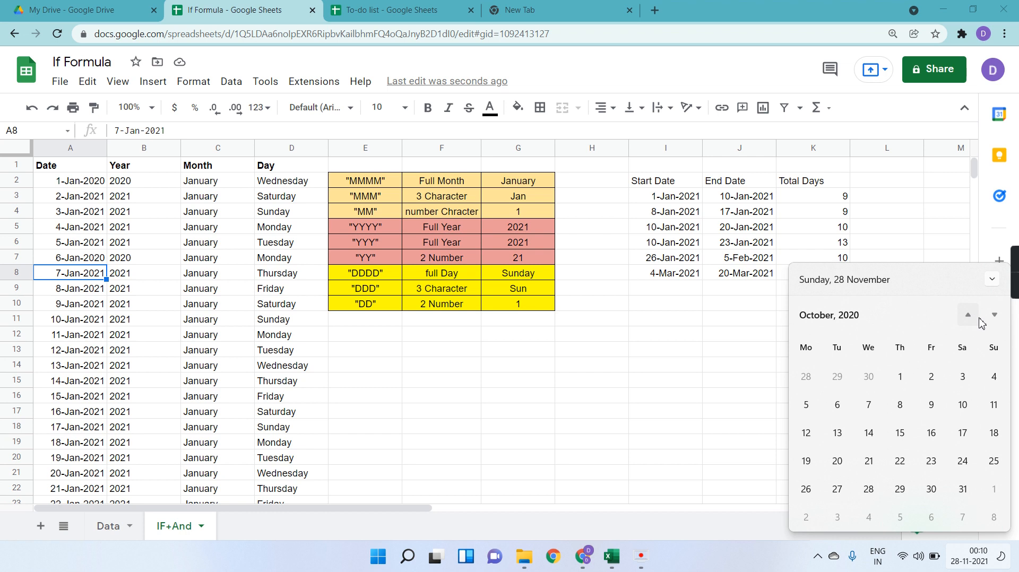
click(989, 318)
click(990, 319)
click(991, 318)
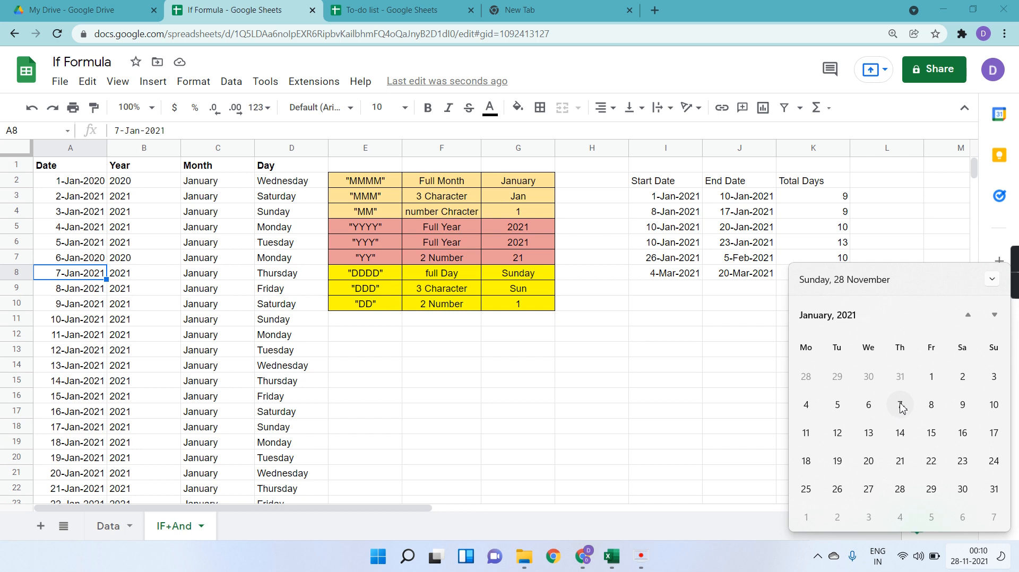
click(271, 281)
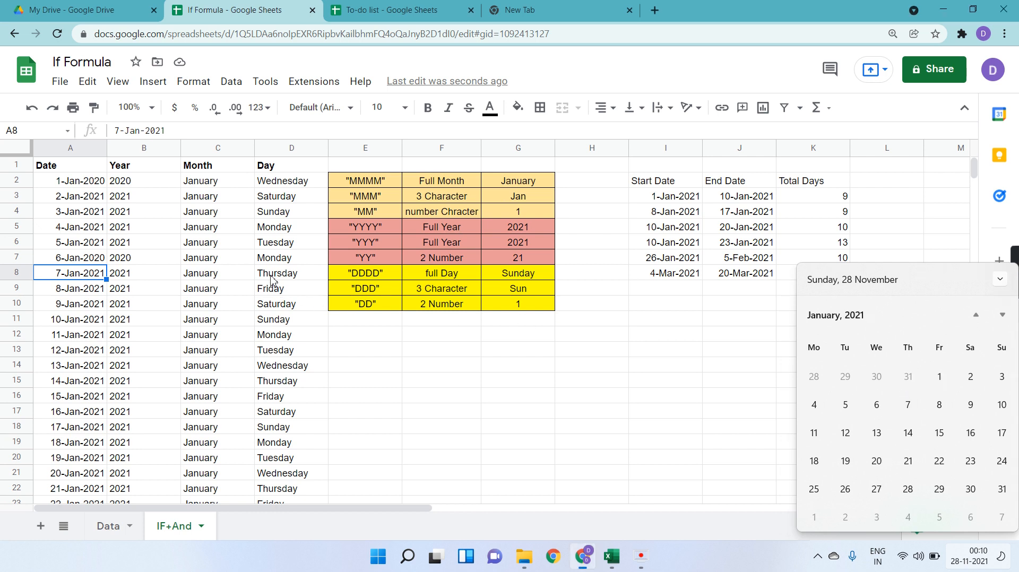
click(422, 340)
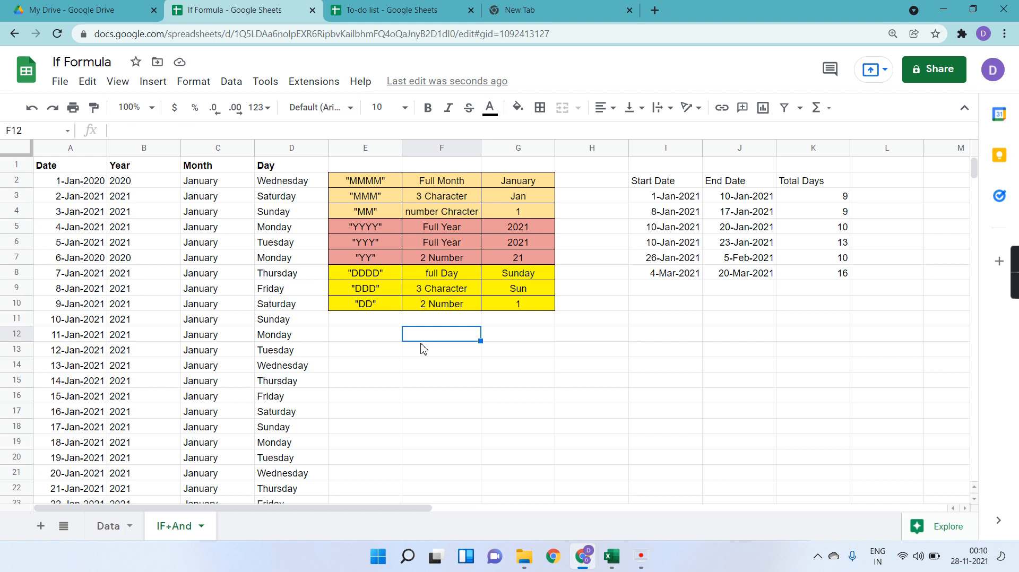
- Merge the cells I1:K1 above the Start Date, End Date and Total Days headings and fill them light orange
scroll(462, 376, right, 2)
scroll(462, 376, left, 2)
scroll(464, 381, right, 4)
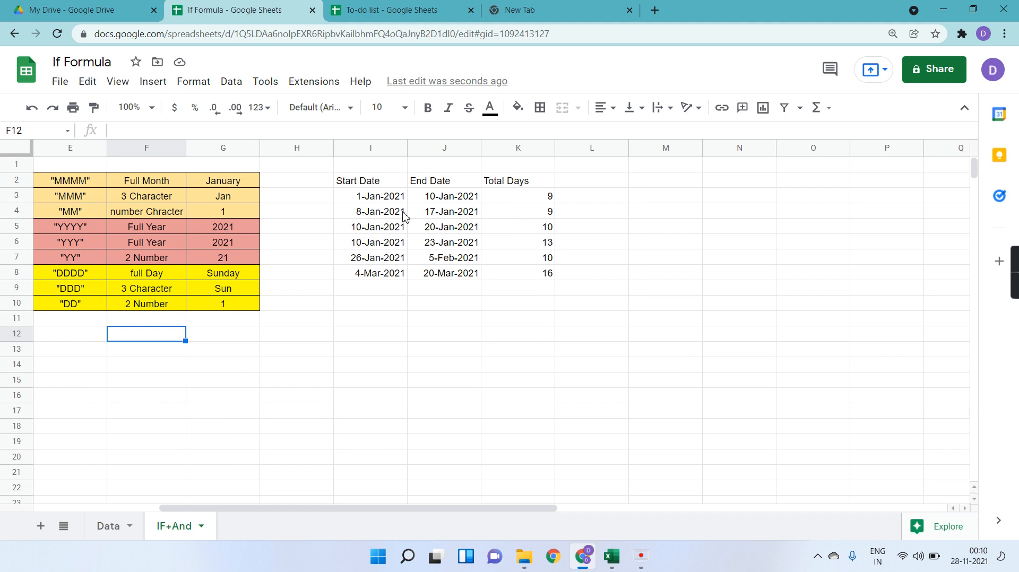
click(367, 167)
drag(367, 169, 523, 165)
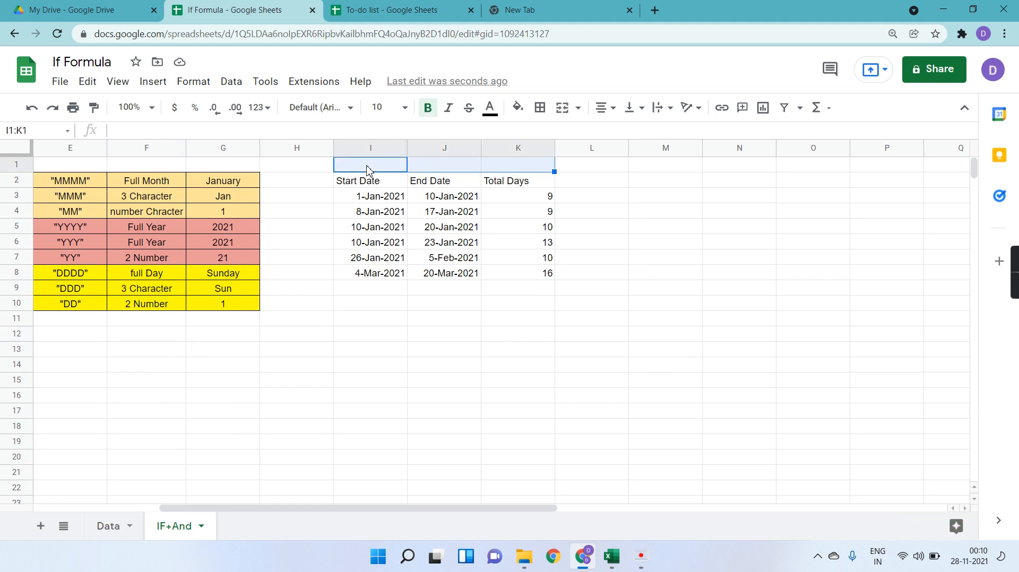
click(563, 108)
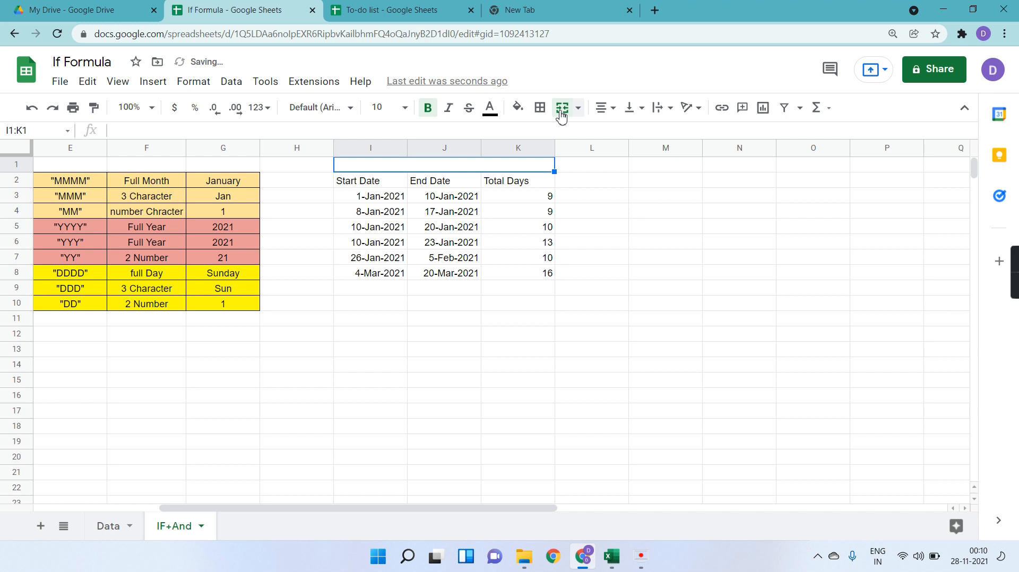
click(518, 108)
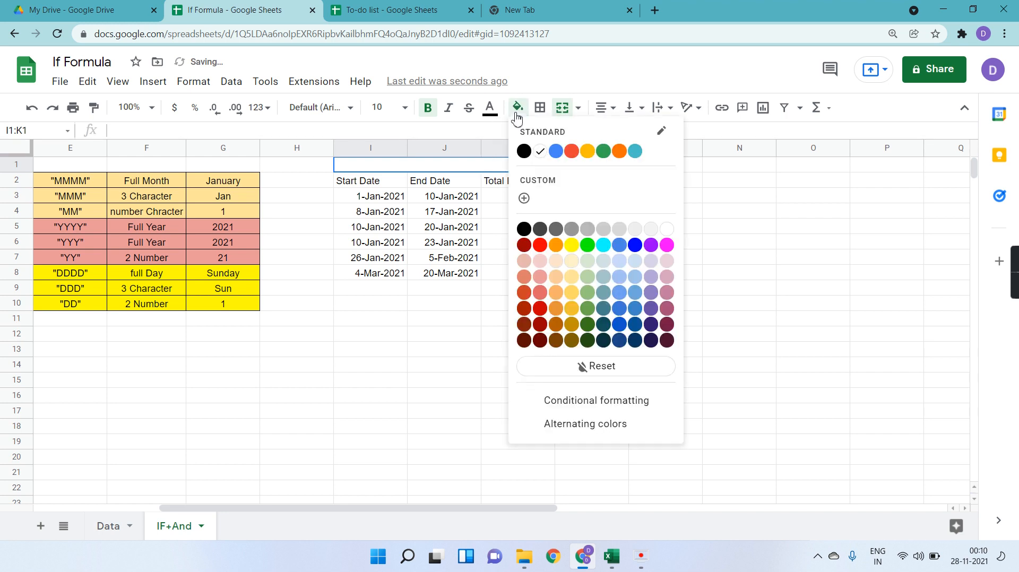
click(572, 277)
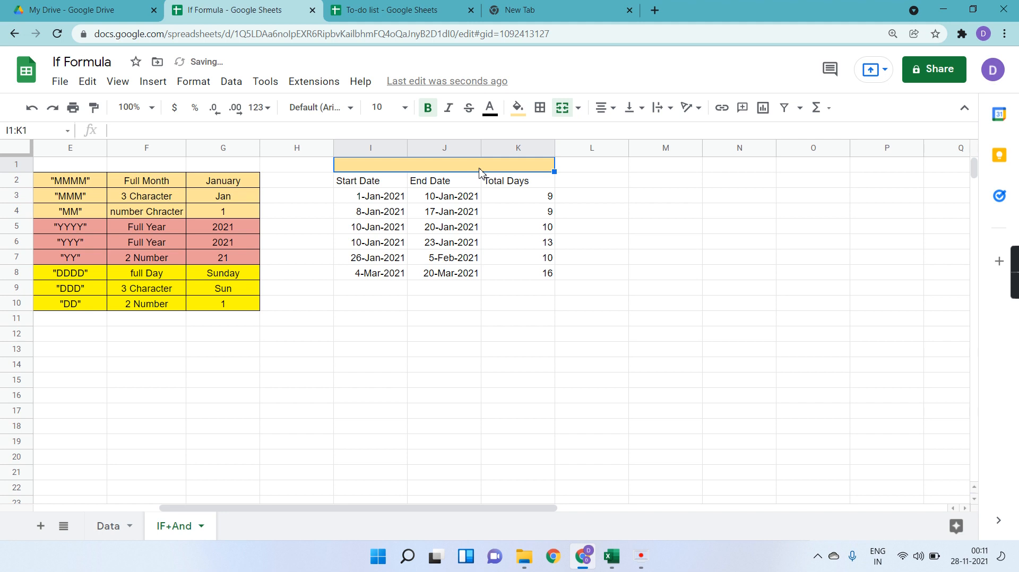
- Enter the title Project Planning in the merged cell I1:K1
text(Pr)
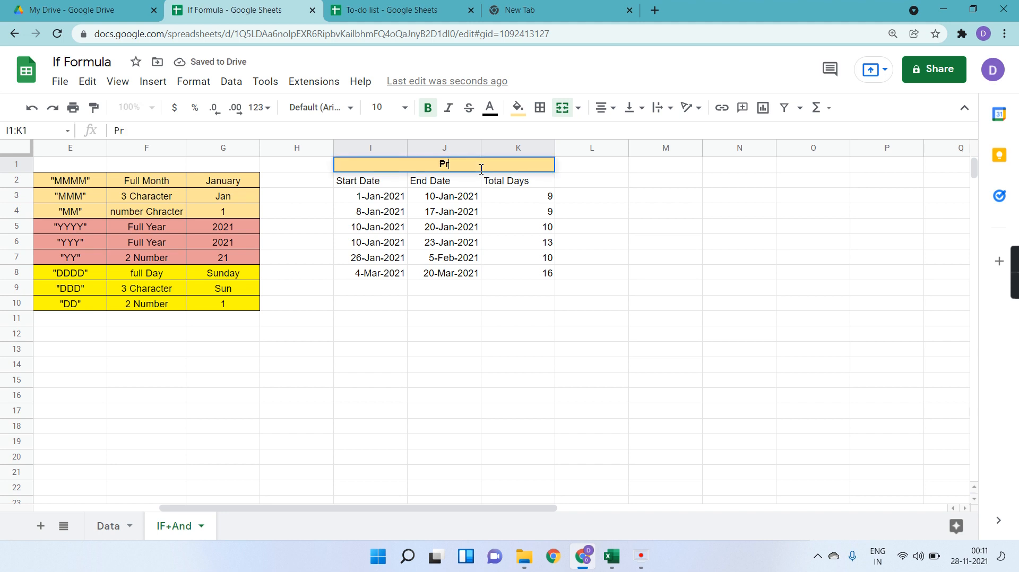
text(oje)
key(BackSpace)
text(ecr)
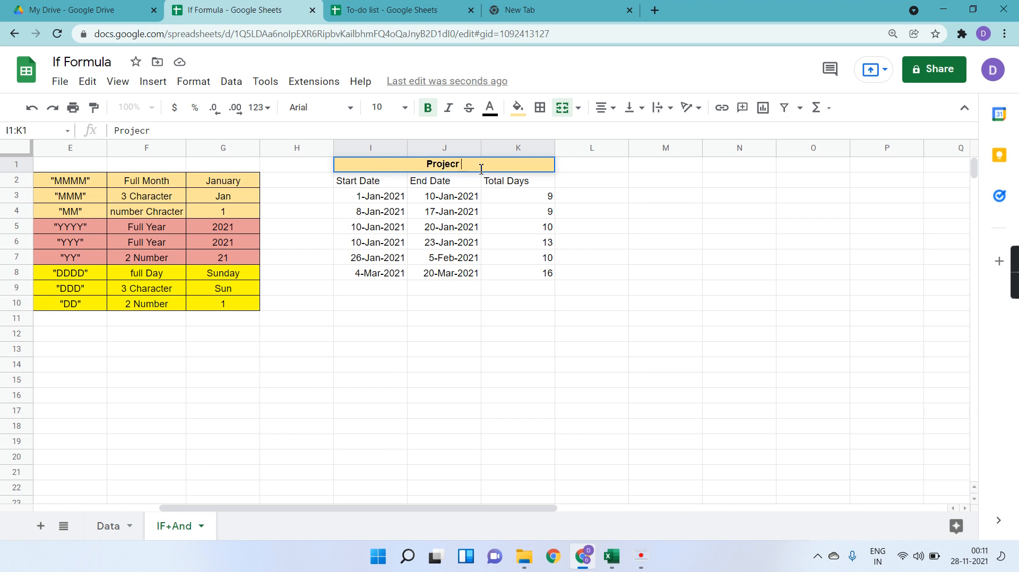
key(BackSpace)
key(BackSpace)
text(t Plsnon)
key(BackSpace)
key(BackSpace)
key(BackSpace)
key(BackSpace)
text(anning)
key(Return)
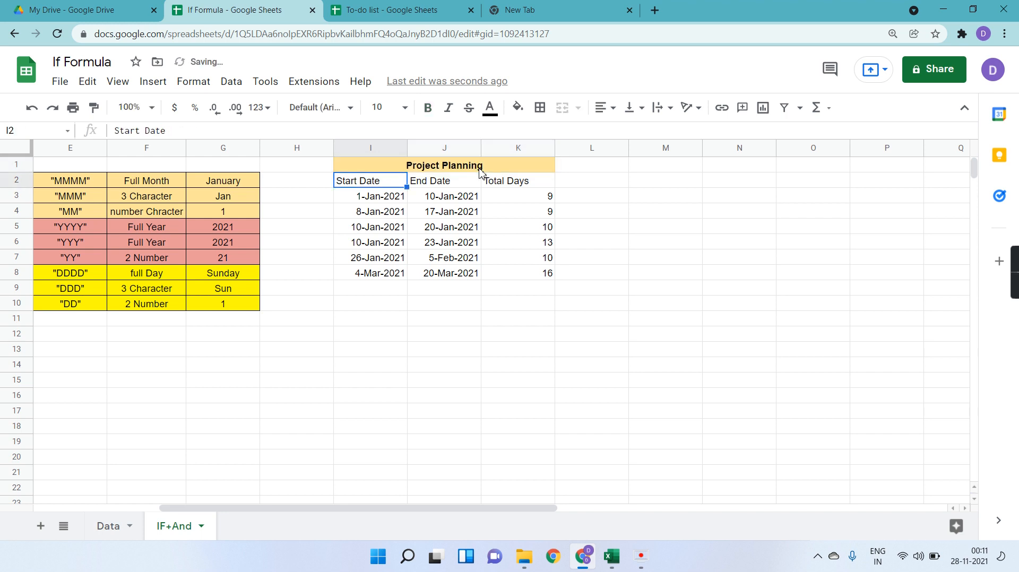
- Enter the heading Particular in H2, beside Start Date, correcting its last letter
click(503, 198)
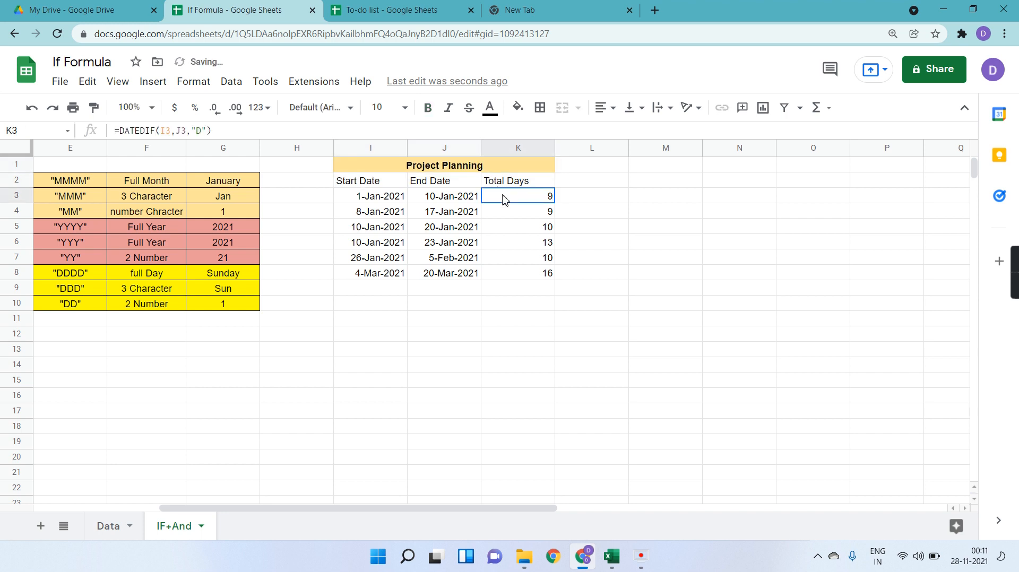
click(374, 205)
click(308, 202)
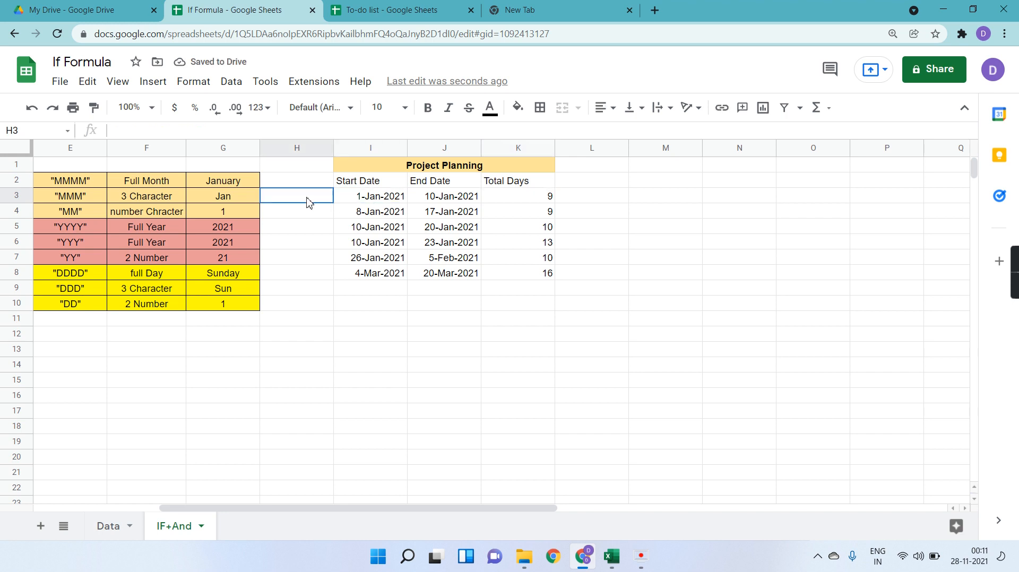
key(Up)
text(Particular)
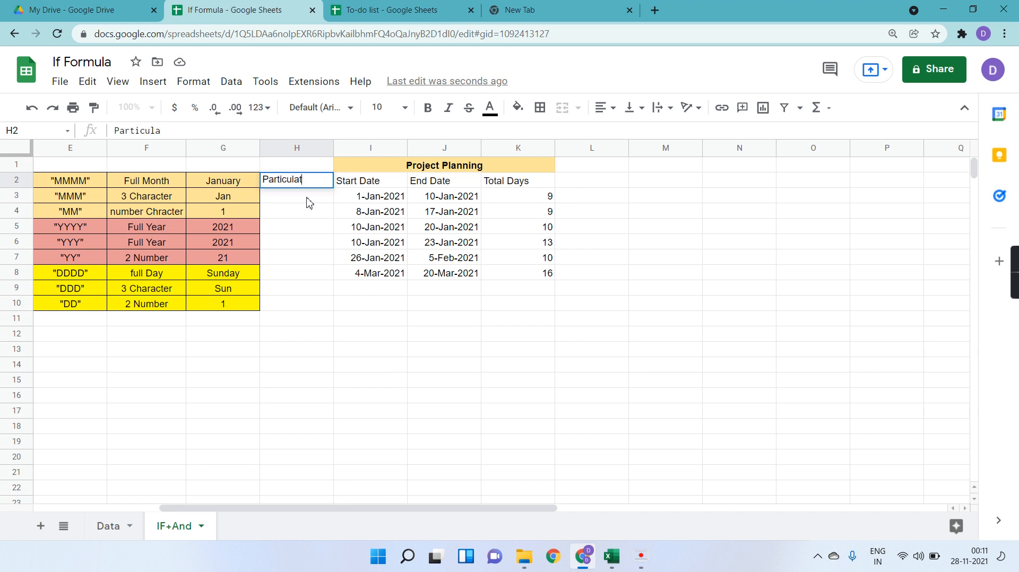
key(Return)
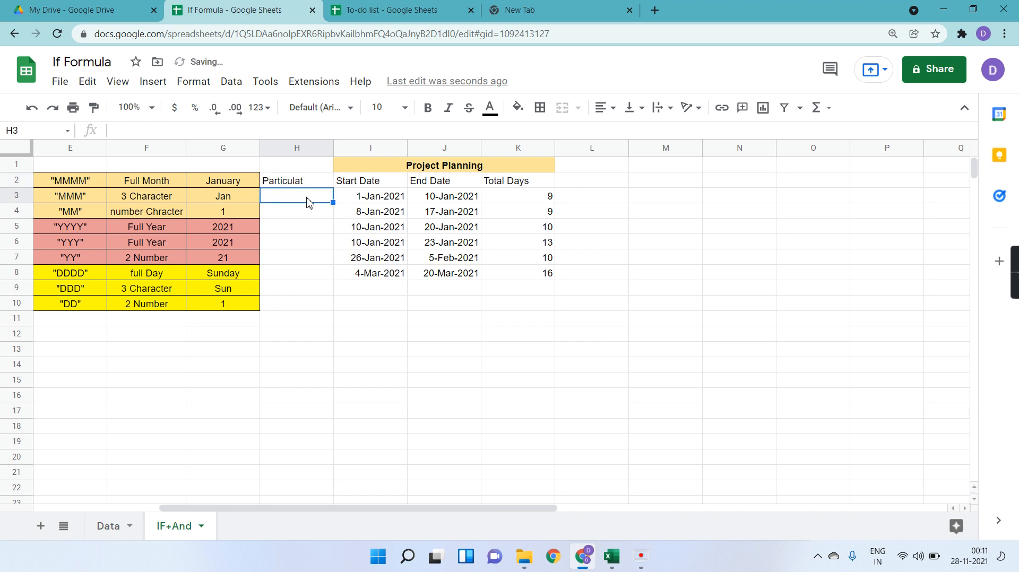
click(312, 181)
click(182, 130)
key(BackSpace)
text(r)
key(Return)
- Enter Project-1 and Project-2 under the Particular heading and continue the series down to Project-8 in H10
text(P)
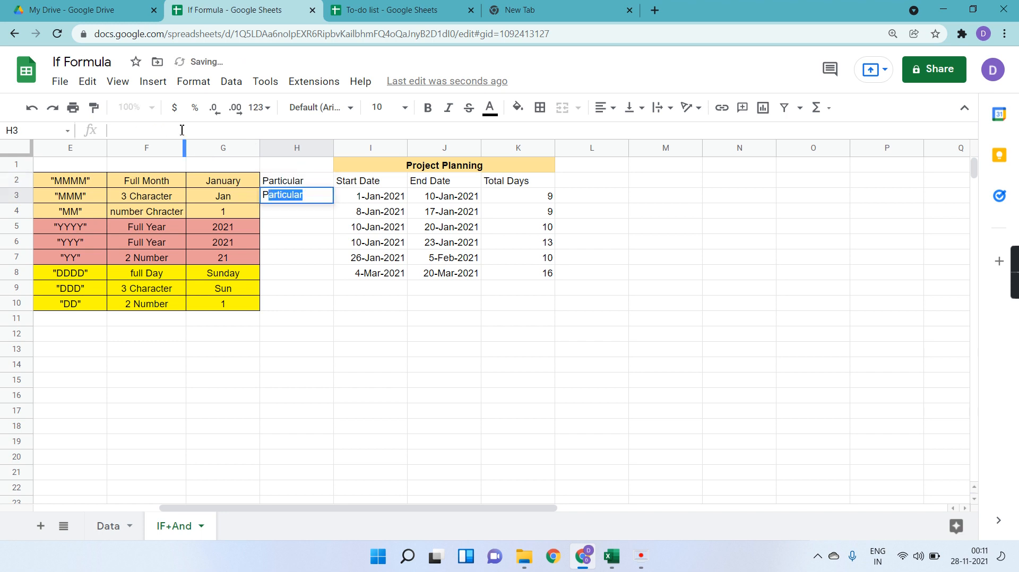
text(roject)
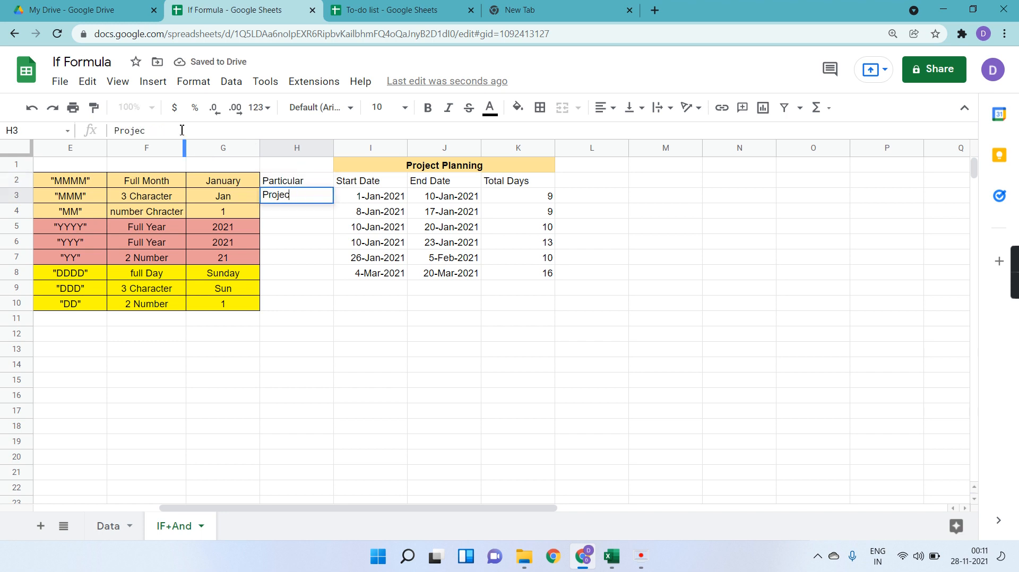
key(ctrl+d)
click(177, 130)
key(BackSpace)
text(2)
key(Return)
drag(310, 200, 334, 306)
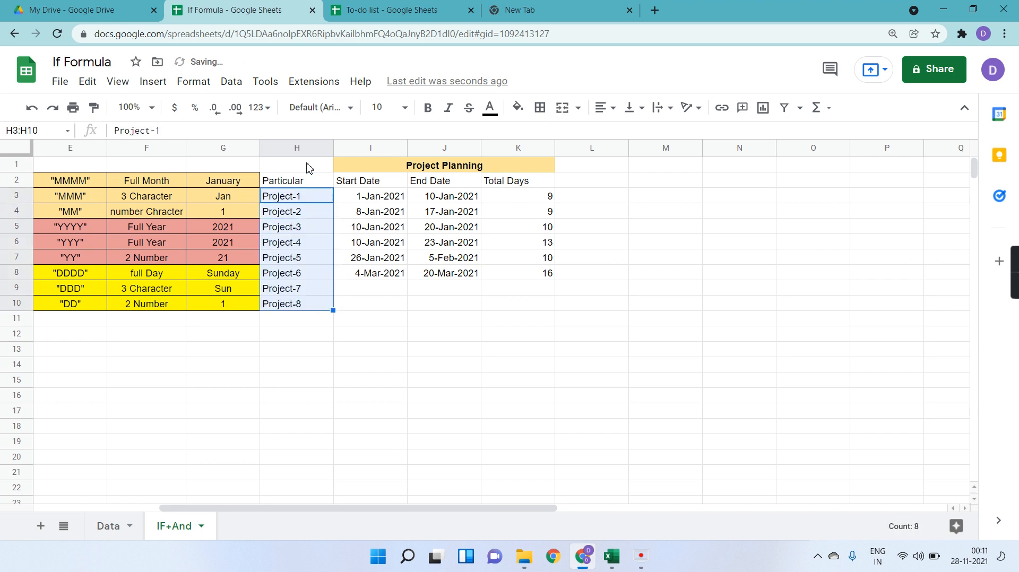
- Insert one column to the left of column H to separate the project table from the format-code table
click(299, 148)
right_click(299, 148)
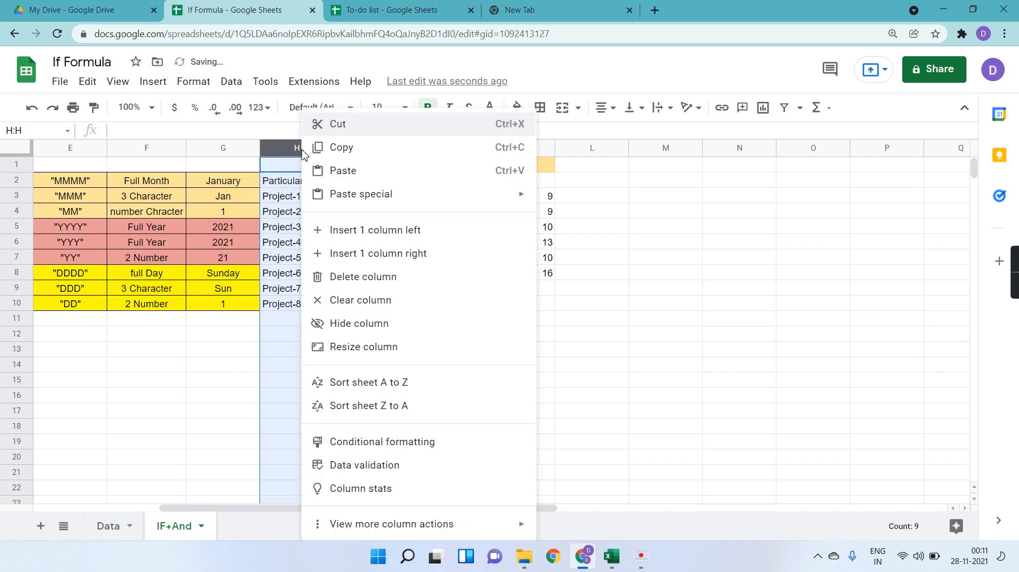
click(361, 232)
click(446, 323)
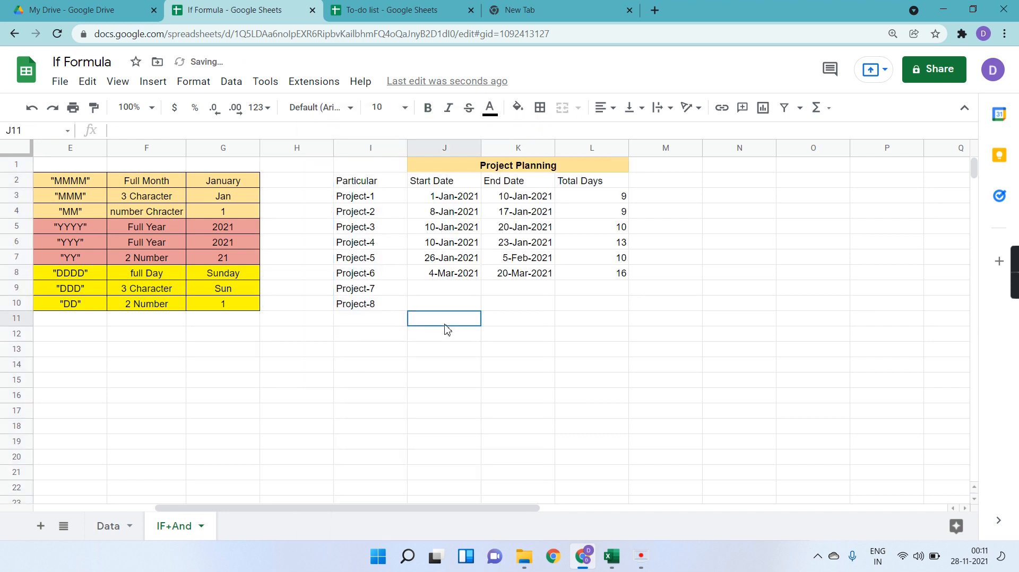
- Delete the Project-7 and Project-8 entries from I9:I10
click(389, 306)
key(shift+Up)
key(Delete)
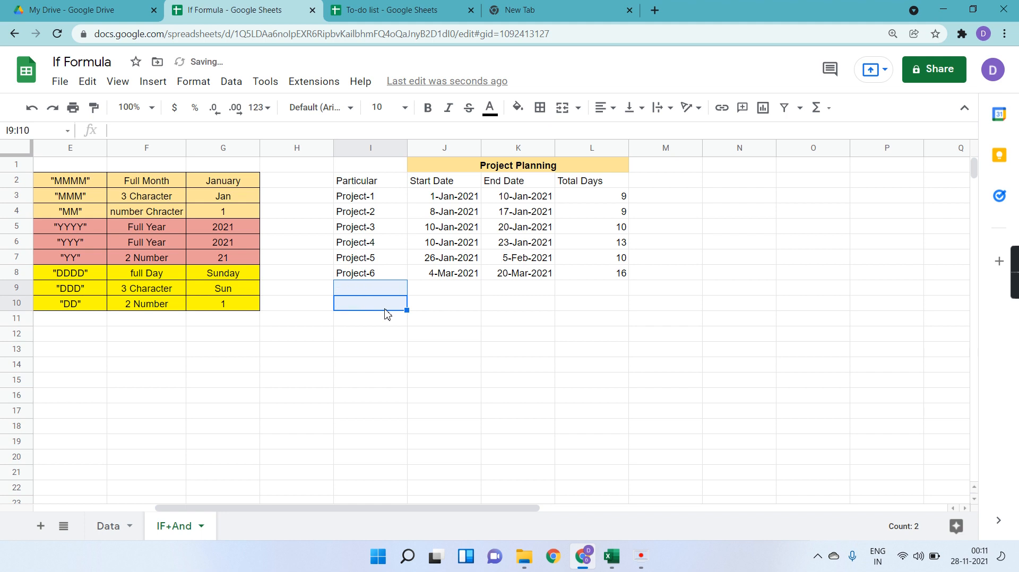
- Apply all borders to the project table range I2:L8
click(369, 184)
key(shift+Right)
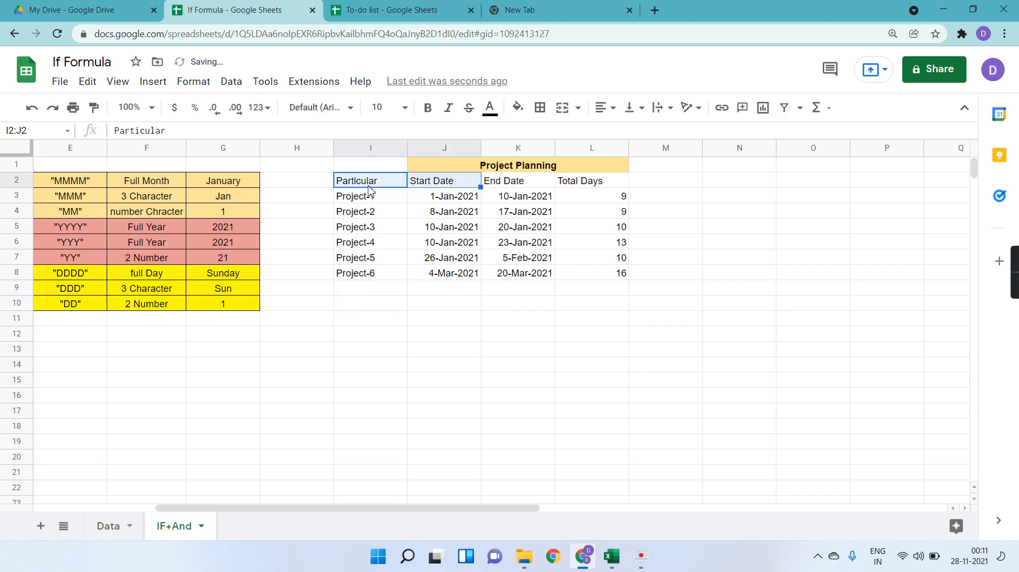
key(shift+Right)
key(shift+Right)
key(shift+Down)
key(shift+Down)
key(shift+Down)
key(shift+Down)
key(shift+Down)
key(shift+Down)
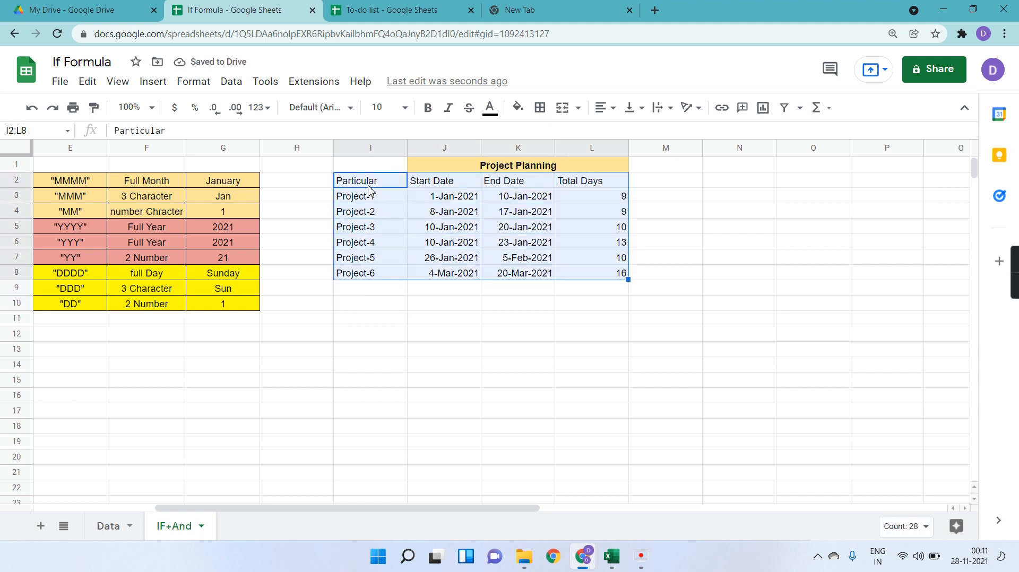
click(546, 110)
click(546, 156)
click(546, 135)
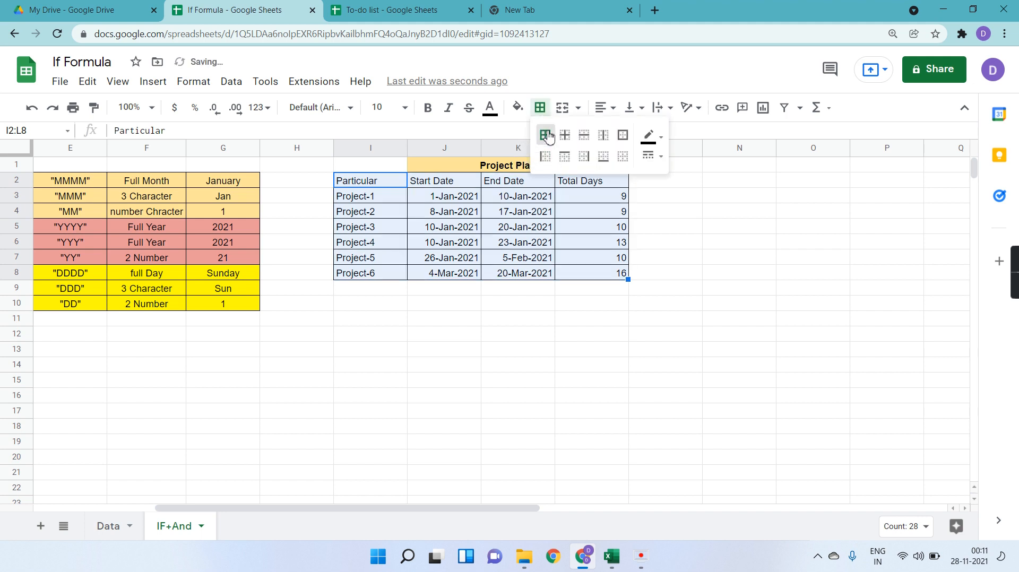
click(529, 355)
- Change Project-1's end date in K3 to 25-Mar-2021
click(382, 203)
key(Right)
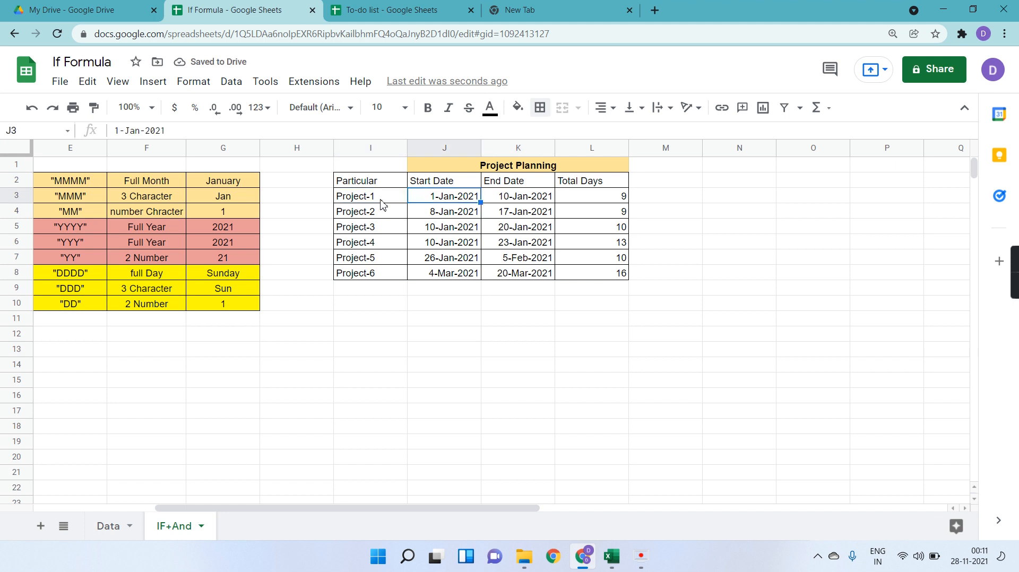
click(520, 198)
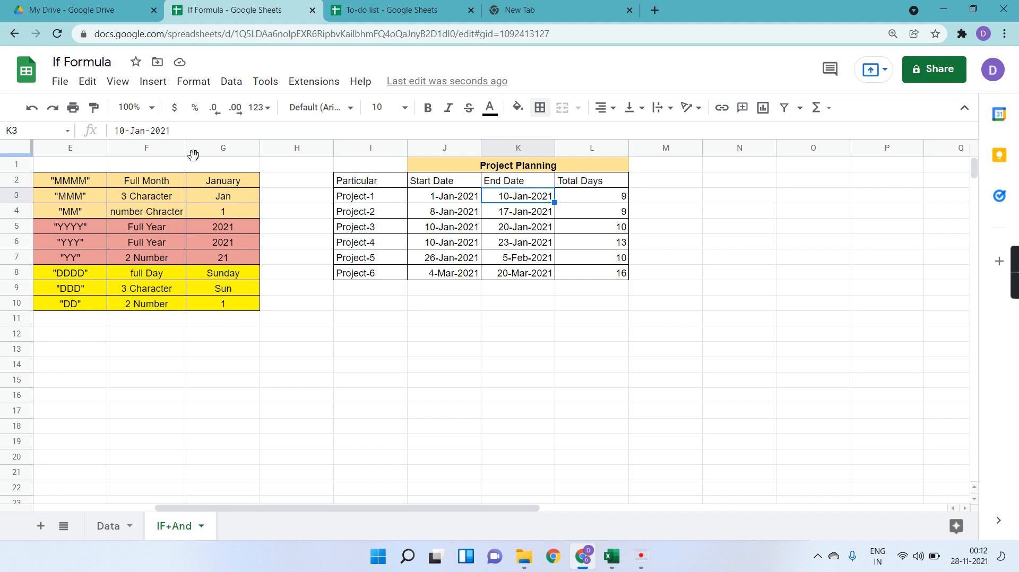
click(126, 131)
key(BackSpace)
key(BackSpace)
text(25)
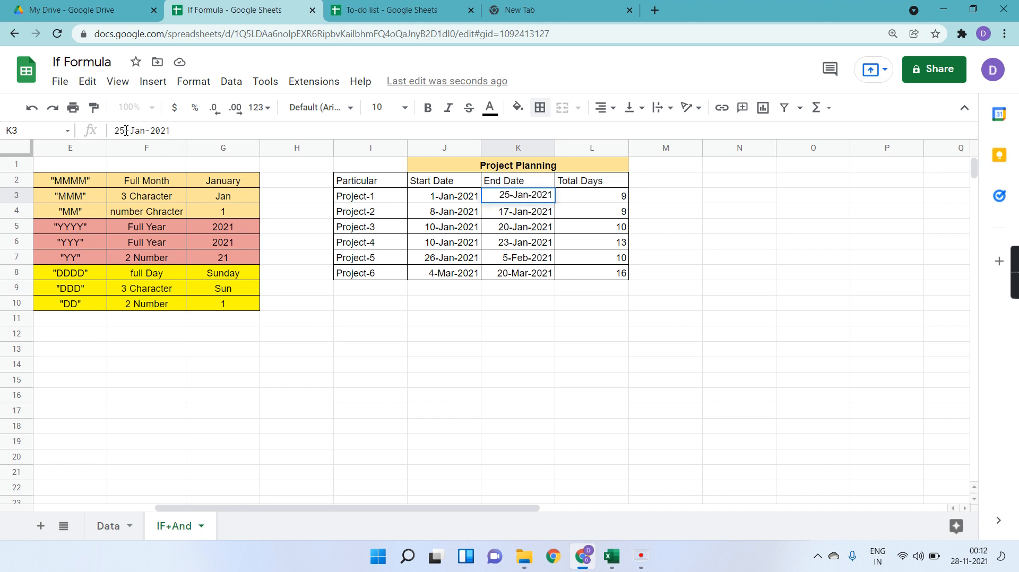
click(147, 131)
key(BackSpace)
key(BackSpace)
key(BackSpace)
text(Mar)
key(Return)
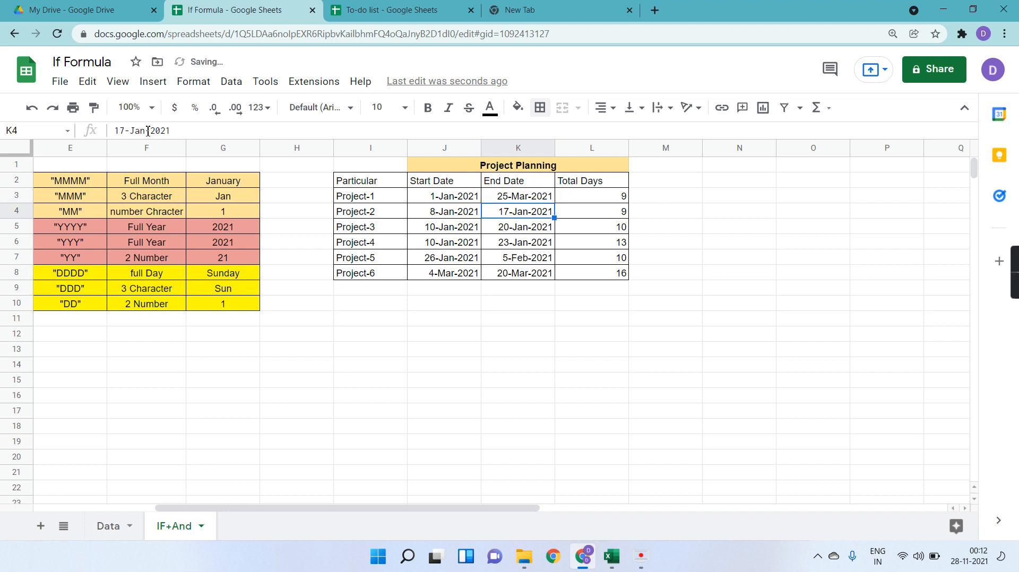
- Clear the Total Days formulas for all six projects in L3:L8
click(597, 204)
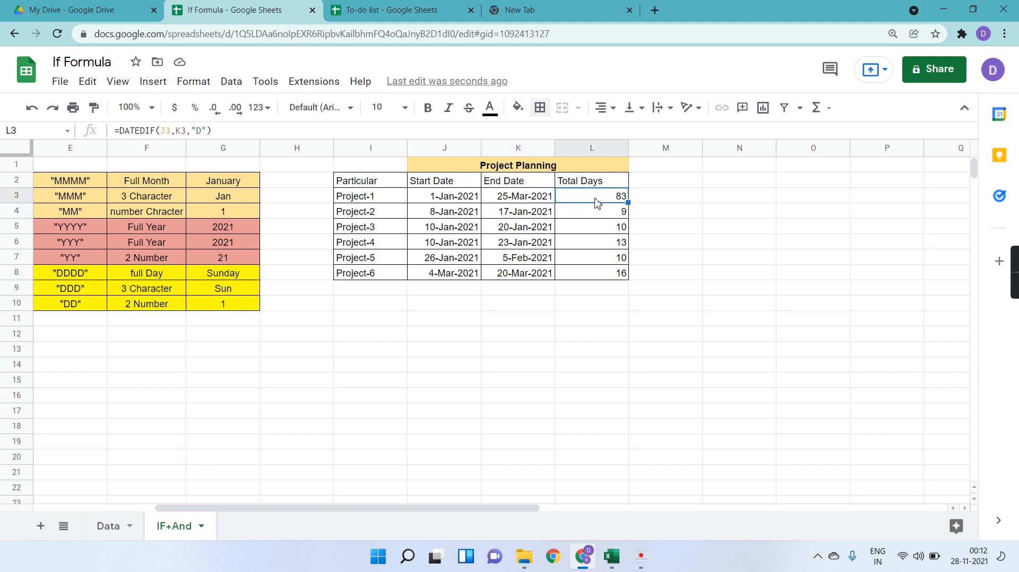
key(shift+Down)
key(shift+Down)
key(shift+Down)
key(shift+Down)
key(shift+Down)
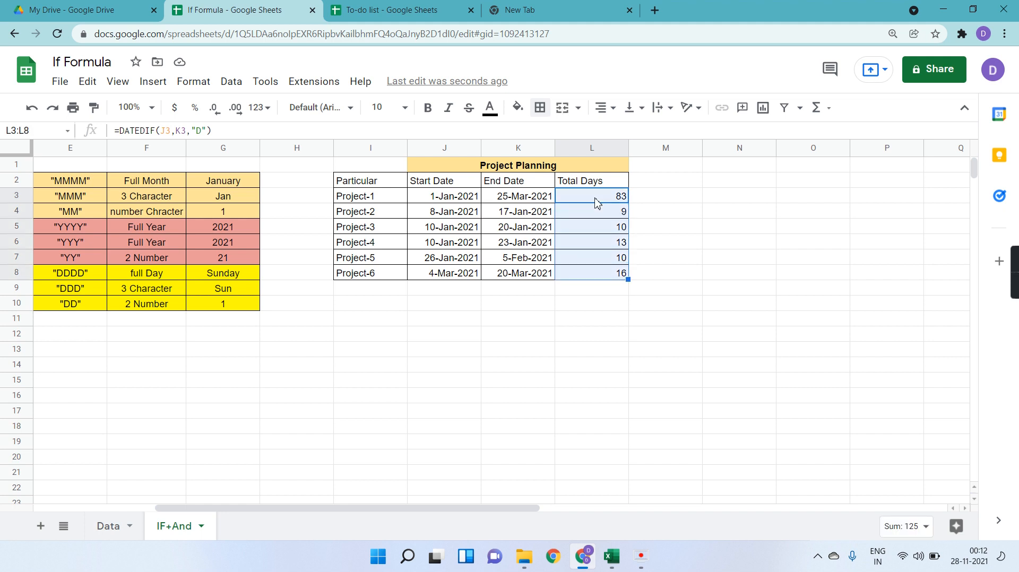
key(Delete)
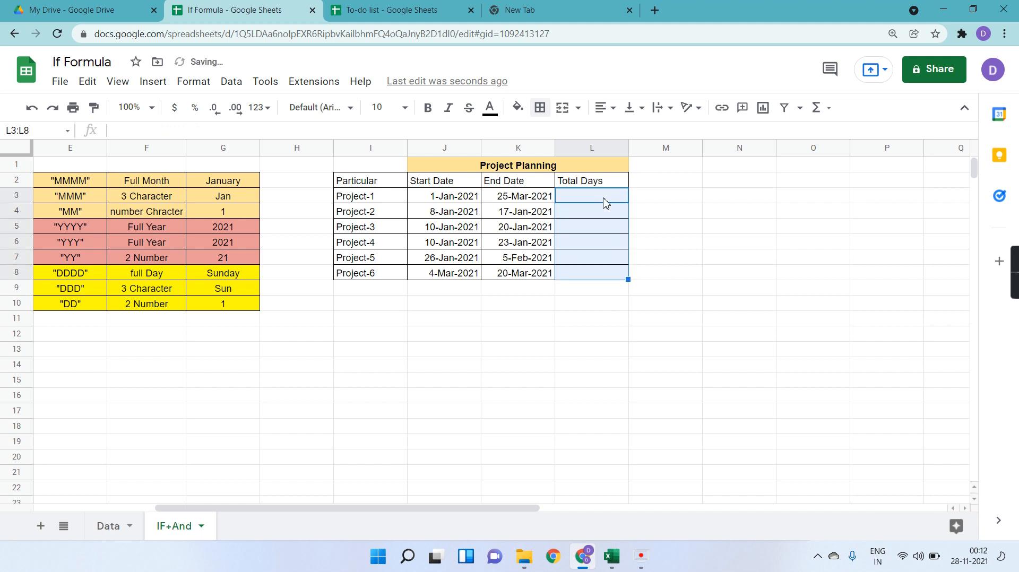
click(644, 204)
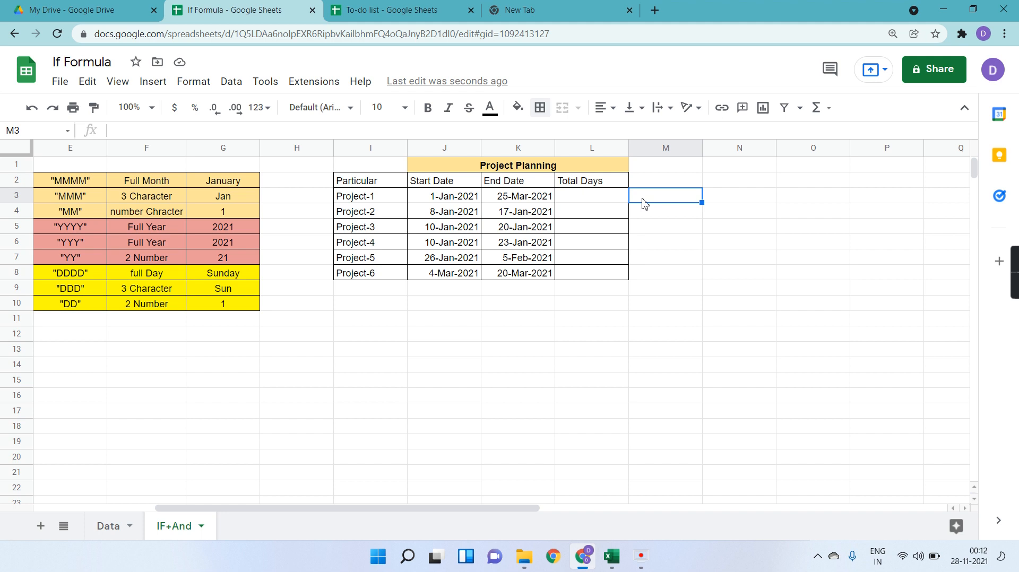
text(=date)
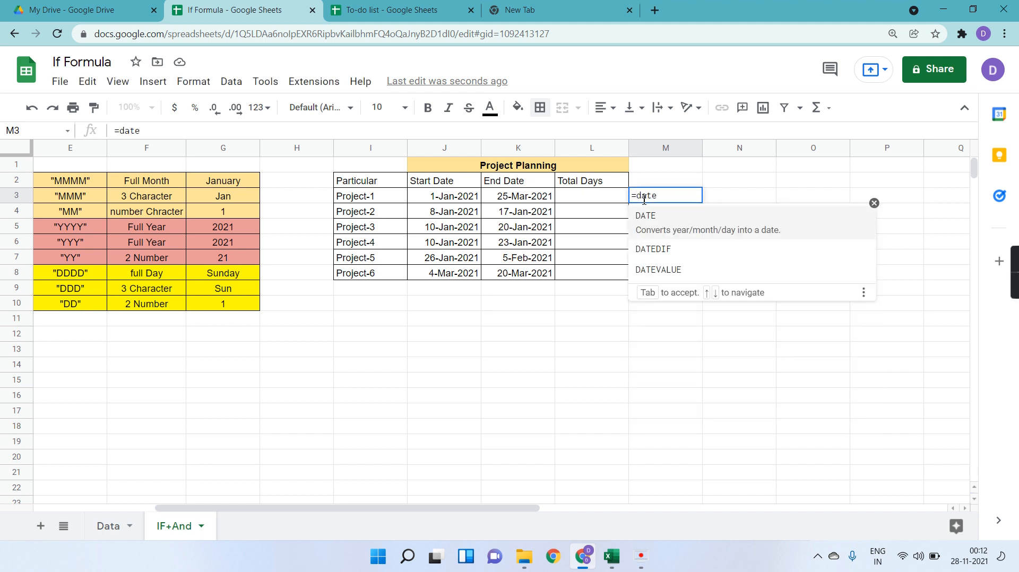
click(667, 253)
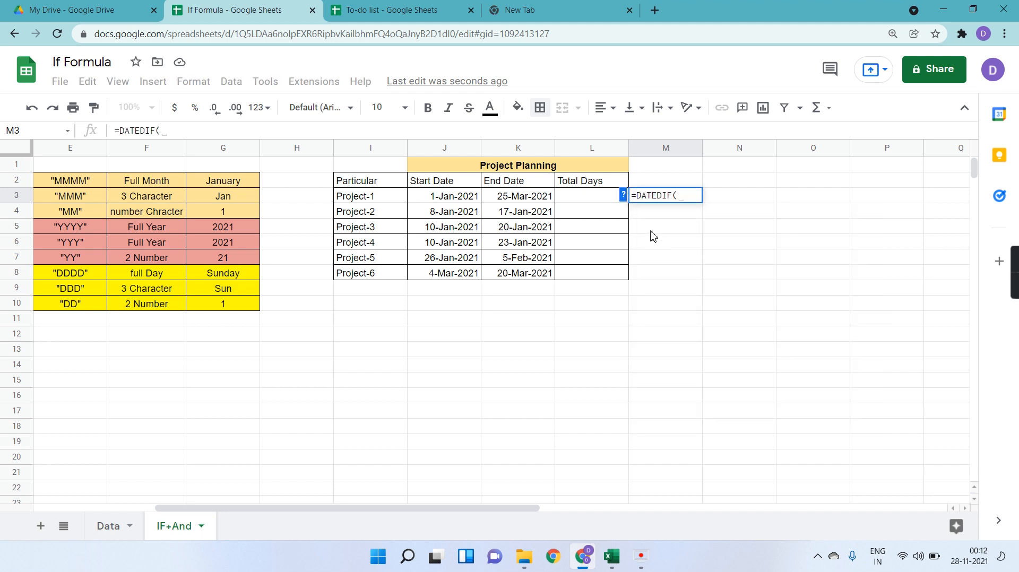
click(624, 197)
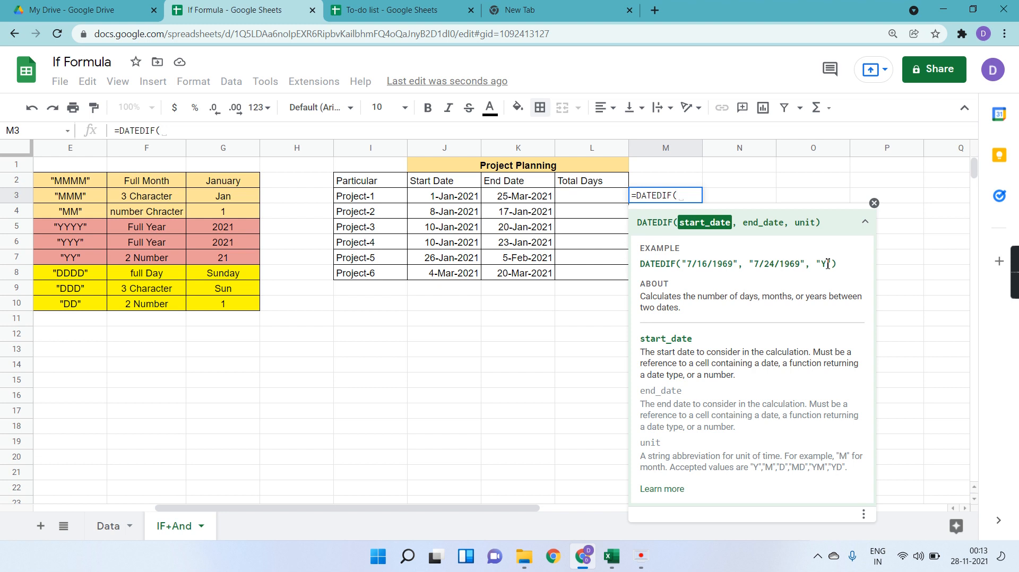
click(874, 205)
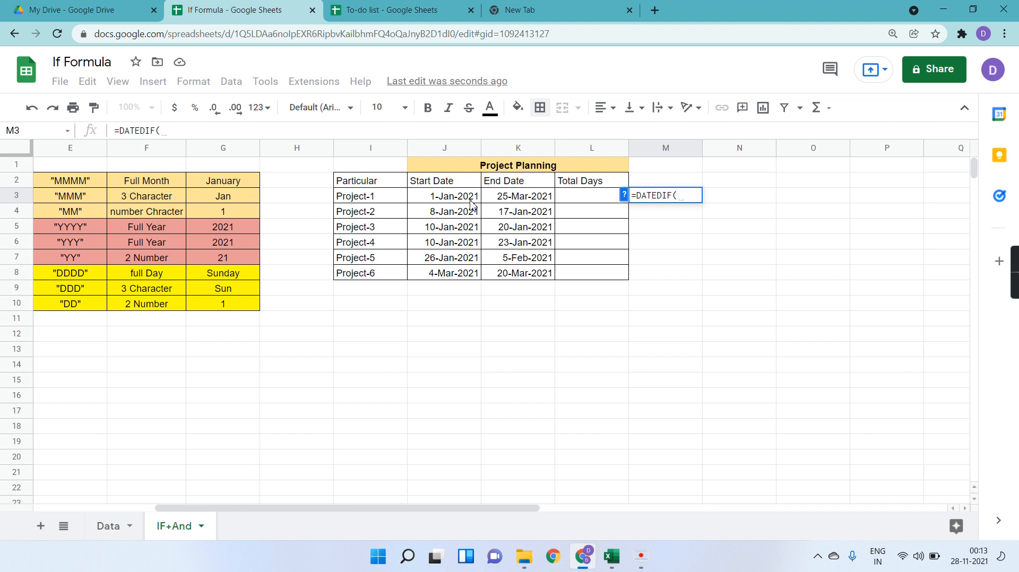
click(624, 196)
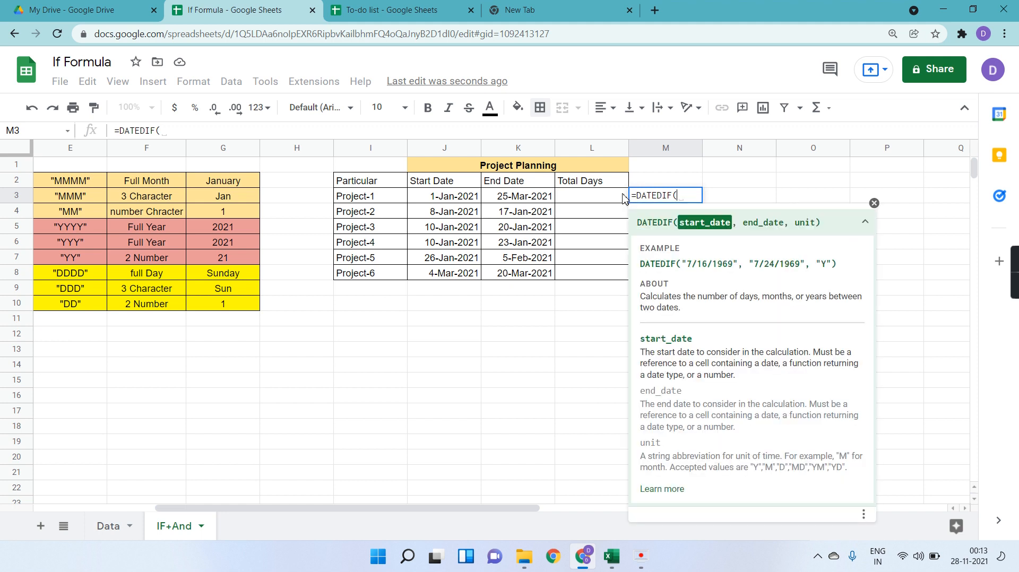
key(BackSpace)
key(BackSpace)
key(BackSpace)
key(BackSpace)
key(BackSpace)
key(BackSpace)
key(BackSpace)
key(BackSpace)
key(BackSpace)
key(Escape)
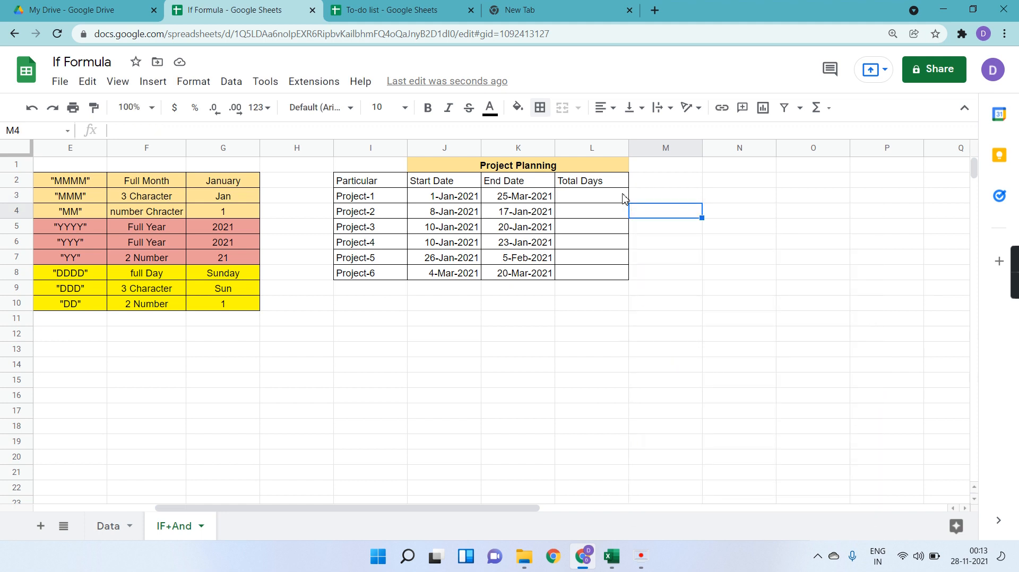
- Enter =DATEDIF(J3,K3,"D") in M3 to calculate the days between Project-1's start and end dates
text(=dat)
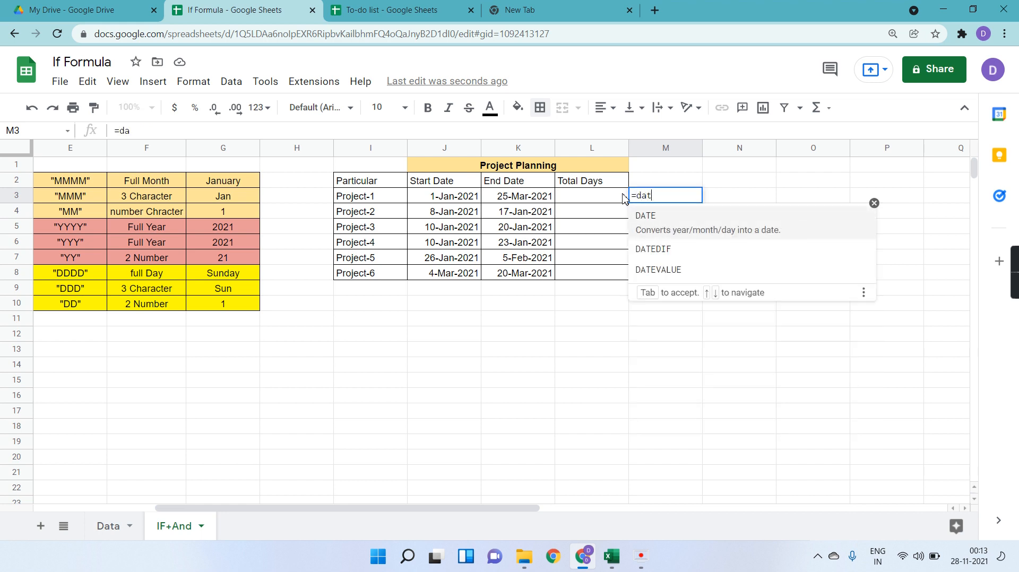
key(Down)
key(Tab)
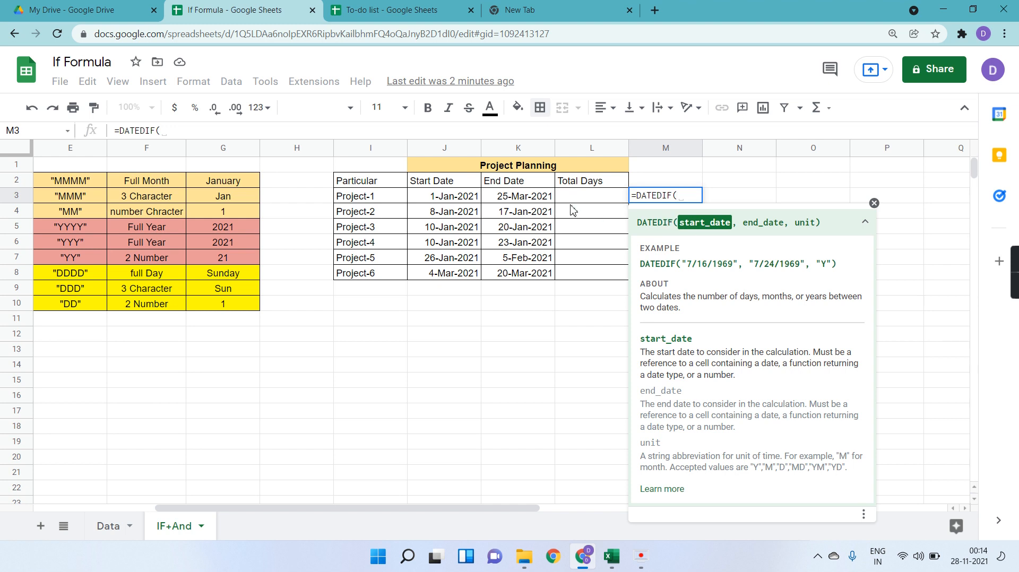
click(462, 199)
text(,)
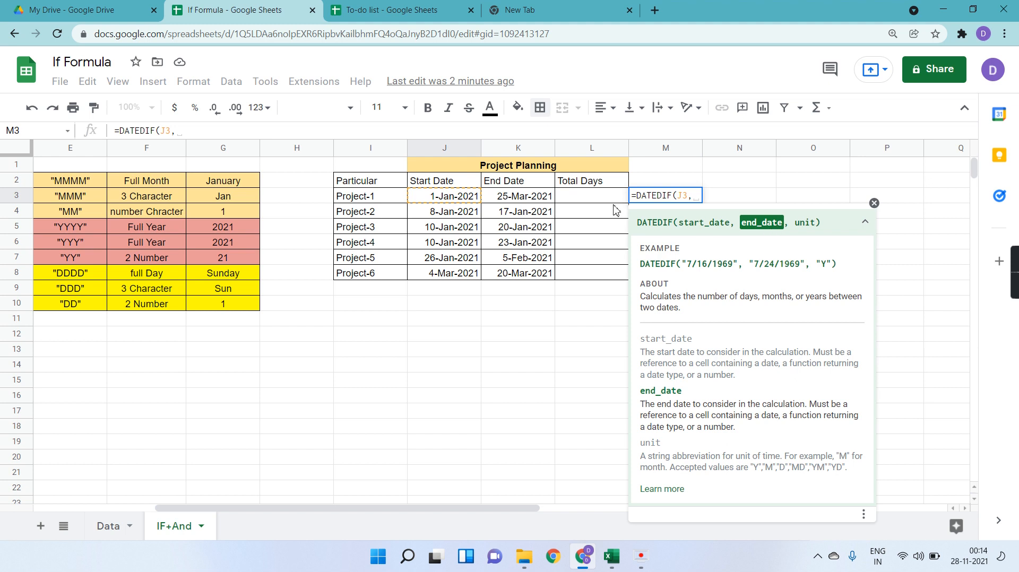
click(529, 200)
text(,)
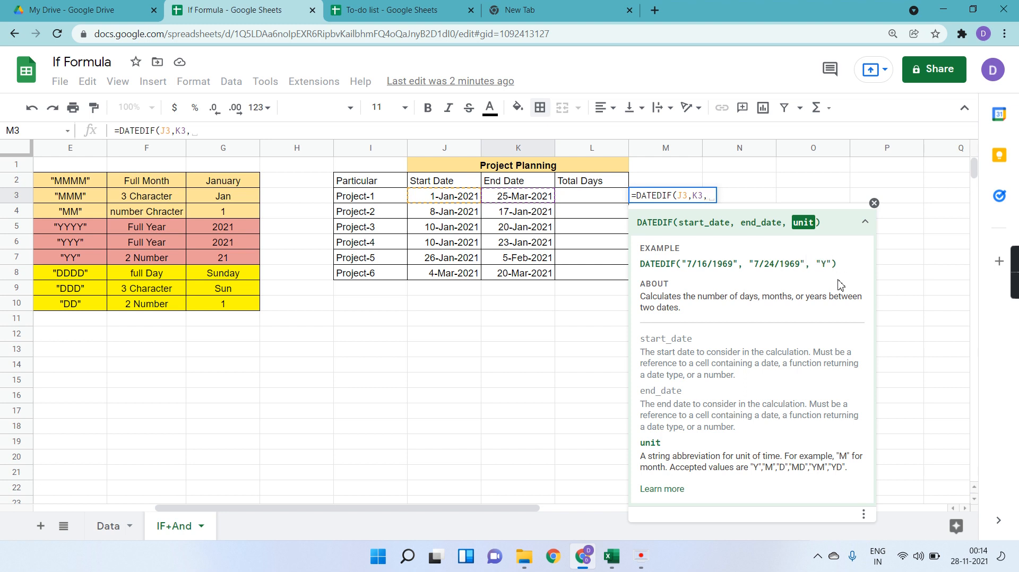
text("D)
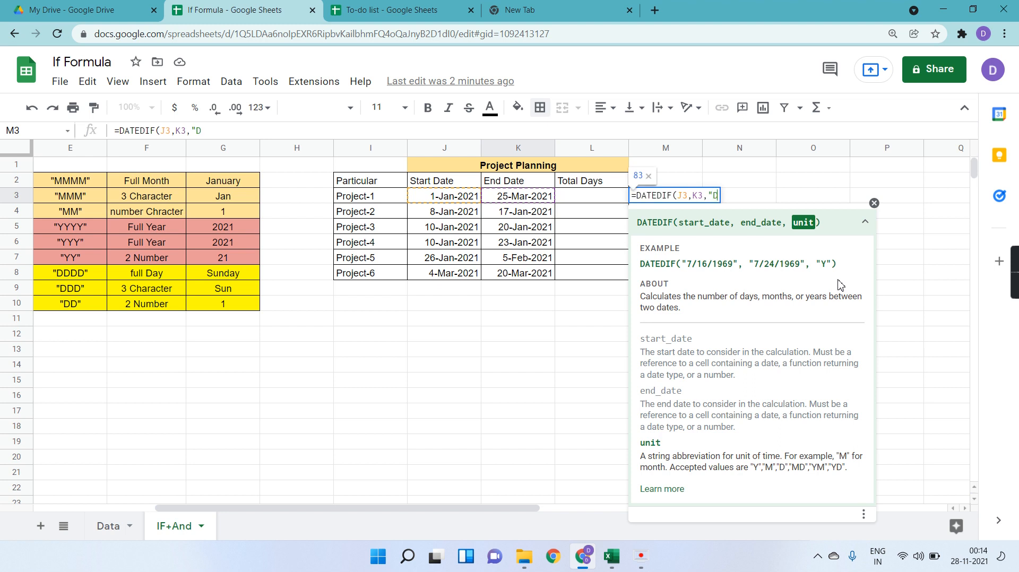
text("))
key(Return)
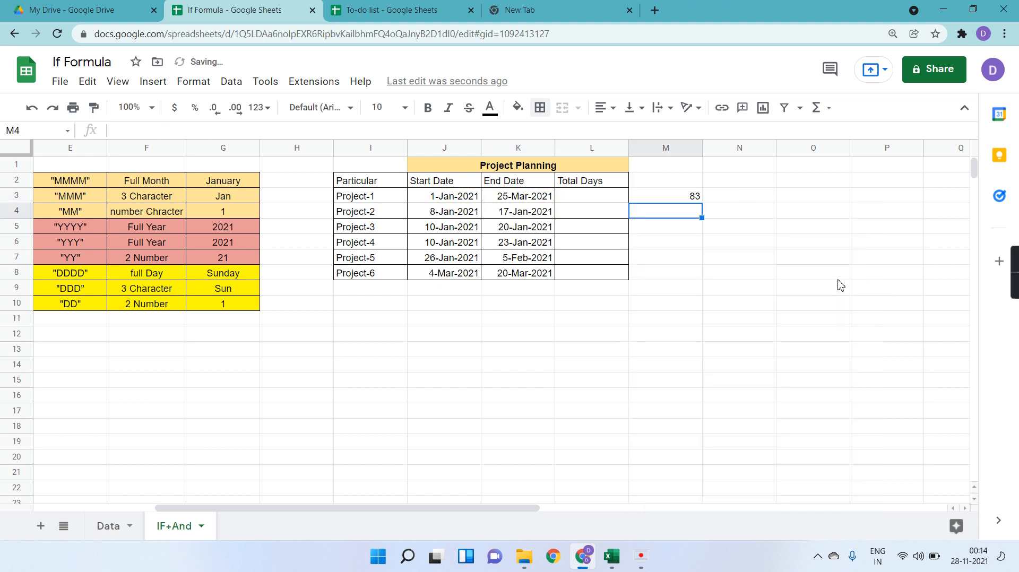
- Copy the DATEDIF formula from M3 down through M8 for the remaining projects
key(Up)
key(ctrl+c)
key(shift+Down)
key(shift+Down)
key(shift+Down)
key(shift+Down)
key(shift+Down)
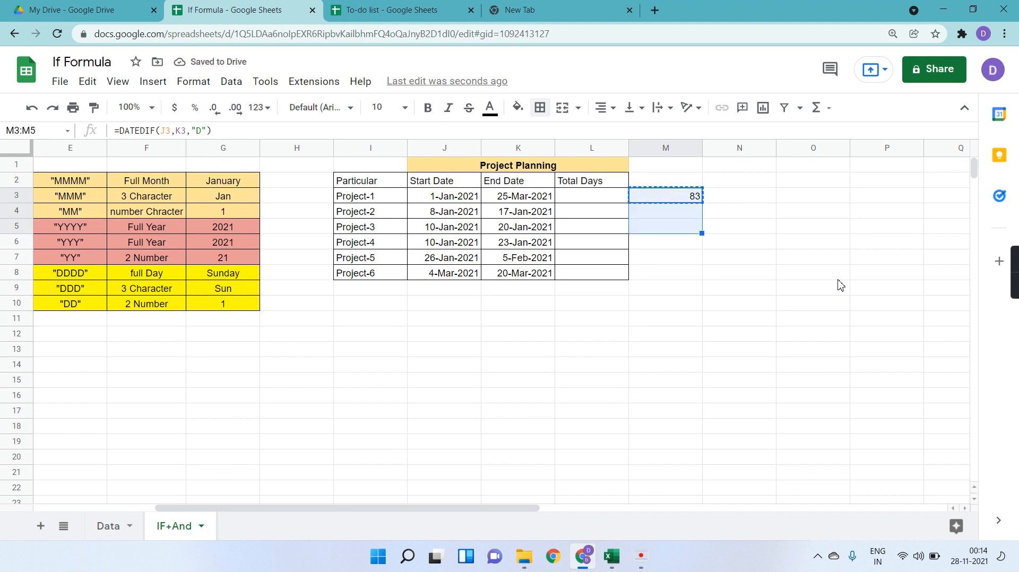
key(ctrl+v)
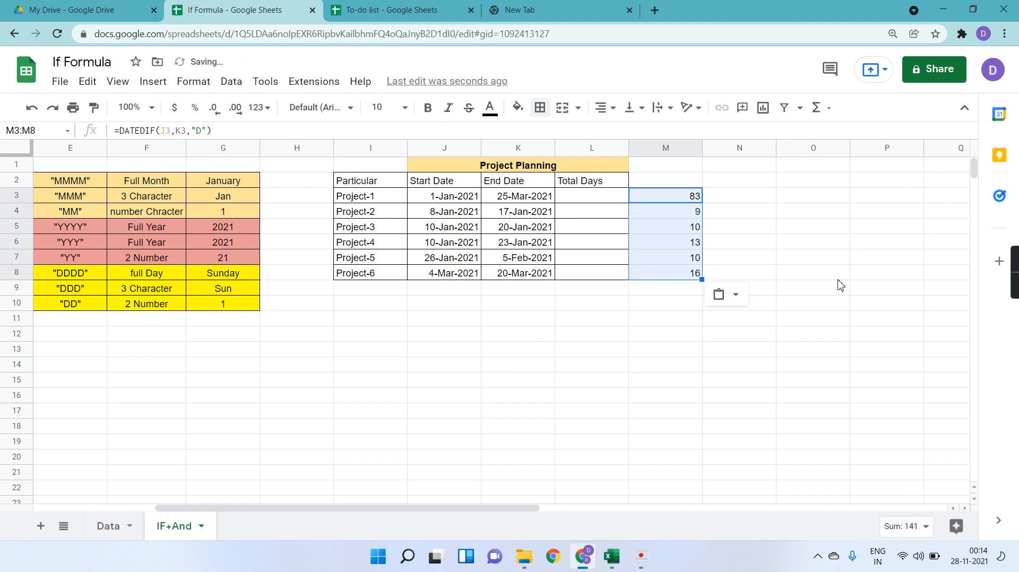
- Check the start and end dates of Project-1 and Project-2 and the day-count formula in M3
click(463, 199)
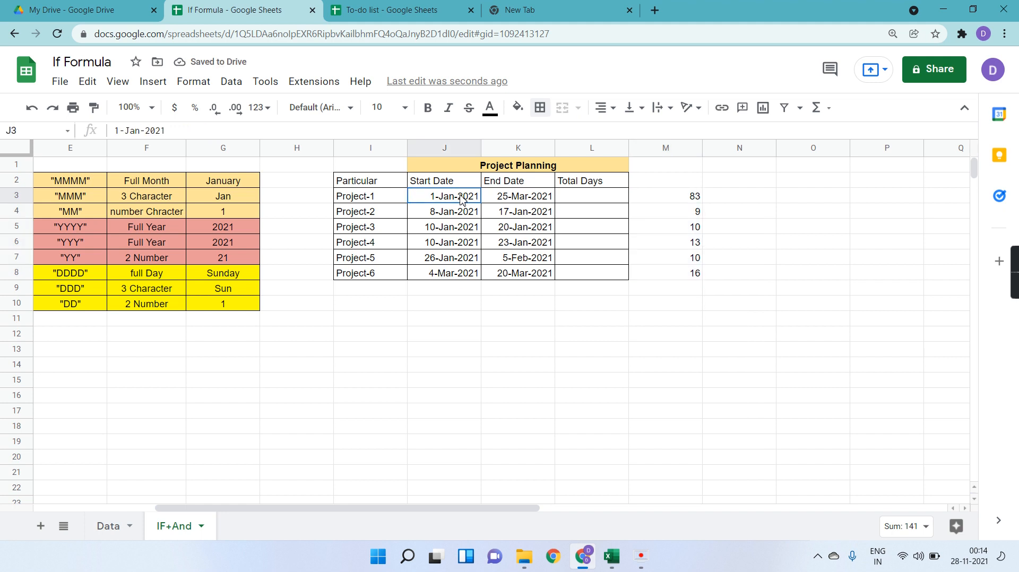
key(Right)
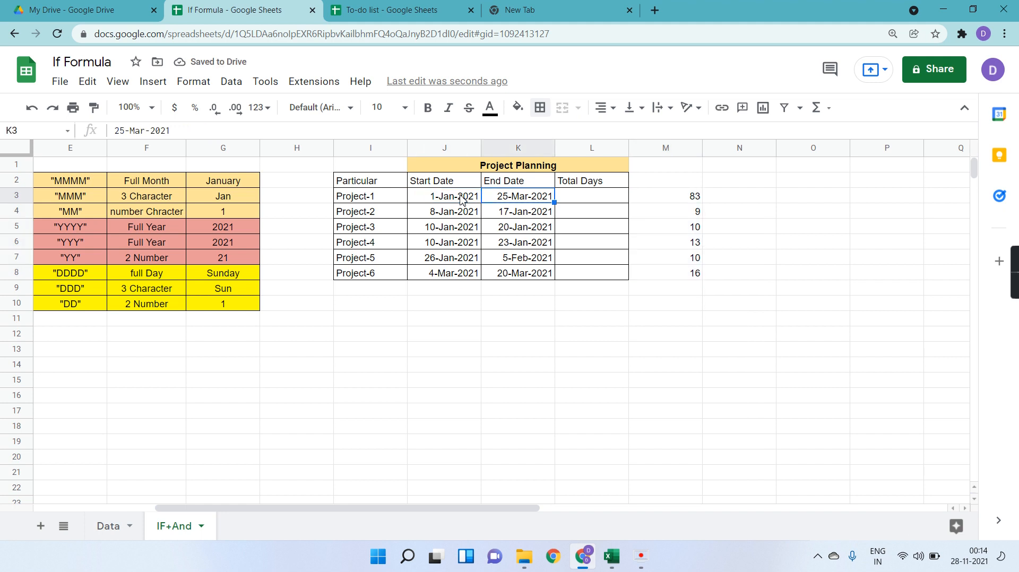
key(Right)
key(Right)
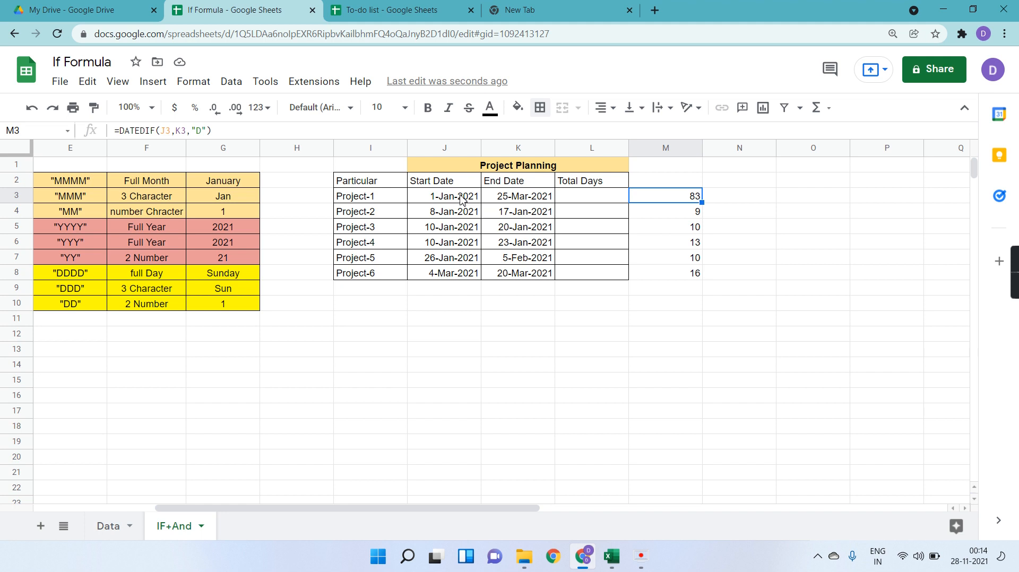
click(434, 215)
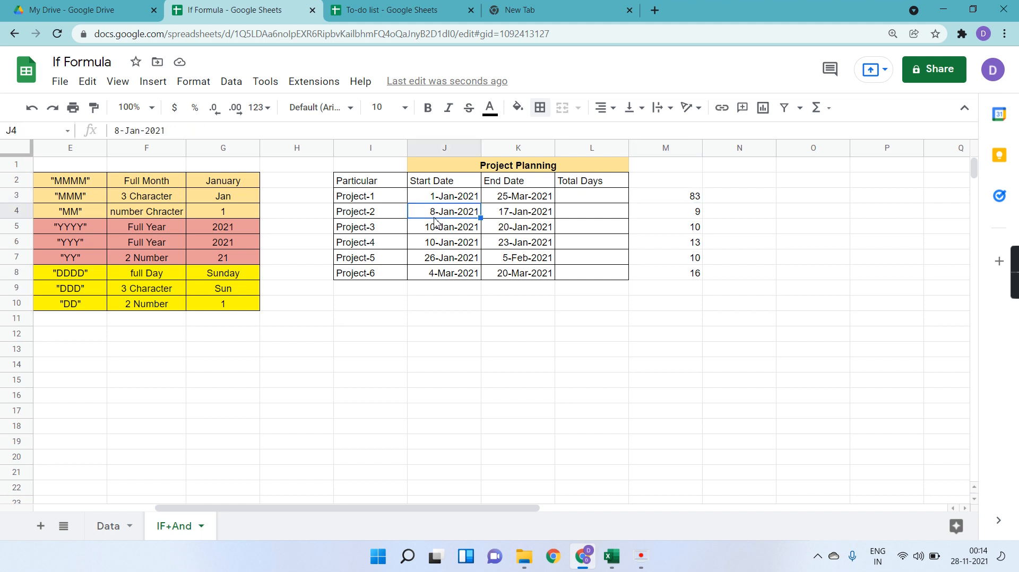
key(Right)
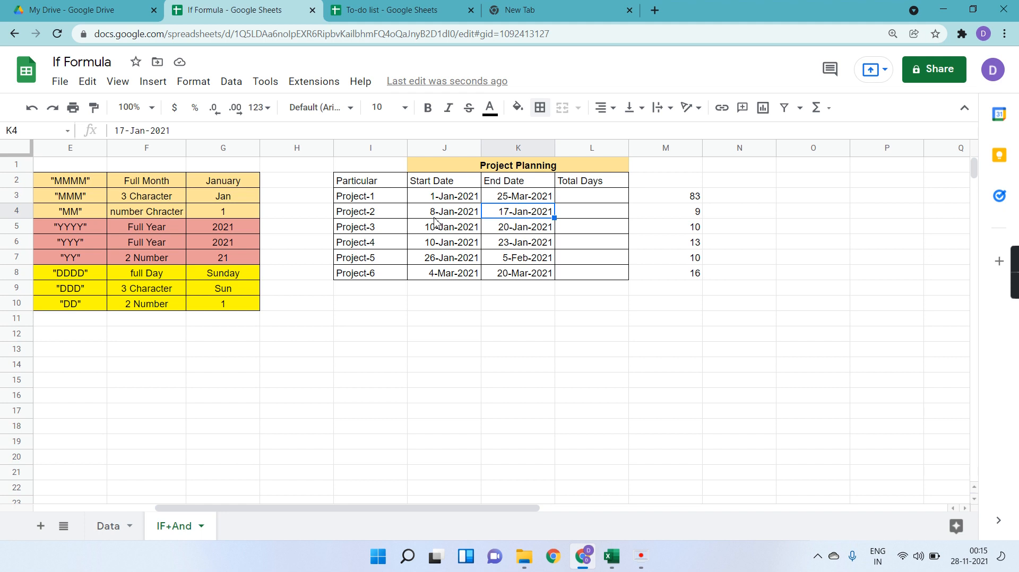
scroll(451, 402, left, 5)
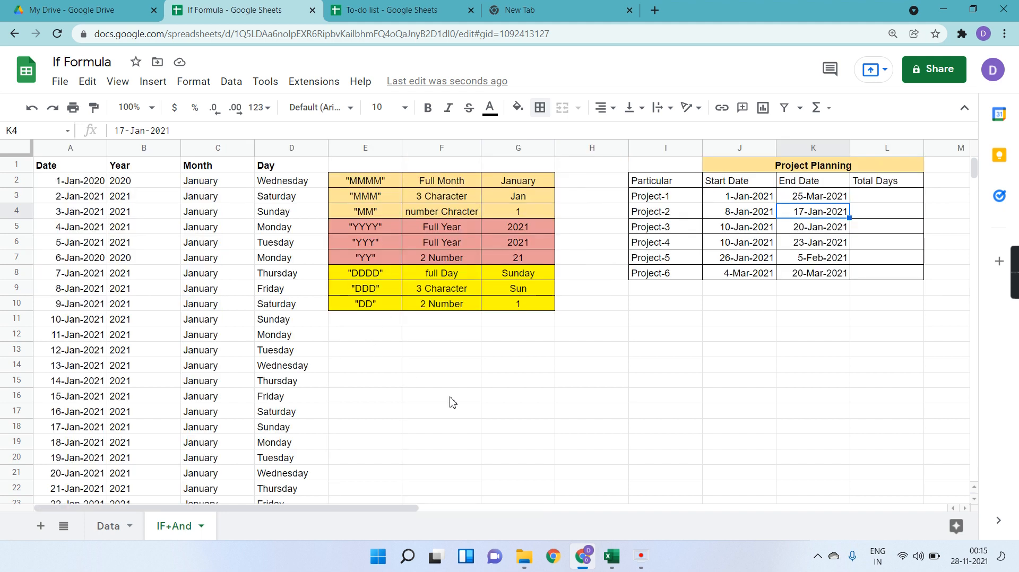
scroll(349, 424, down, 7)
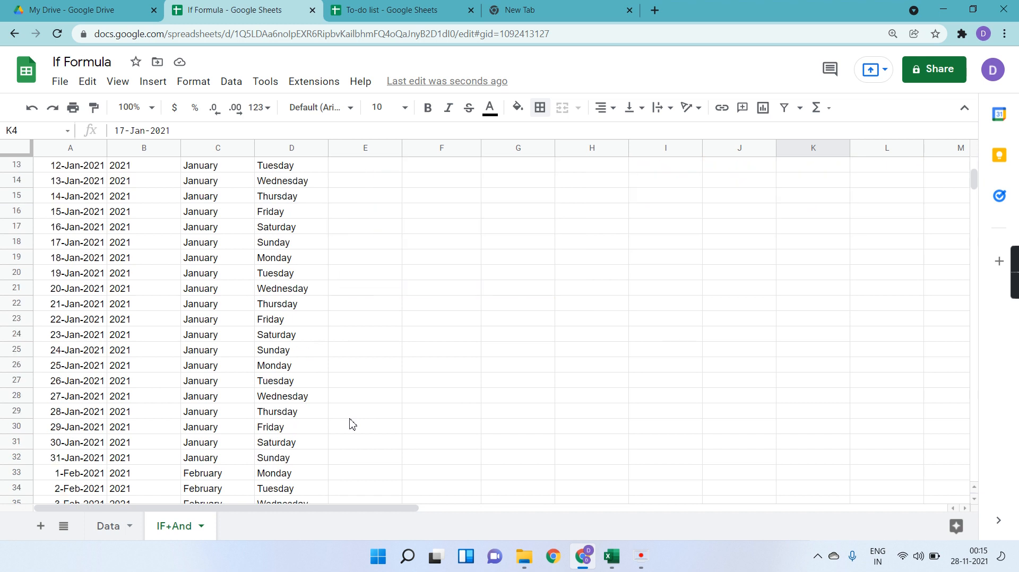
scroll(349, 422, up, 8)
scroll(436, 421, right, 15)
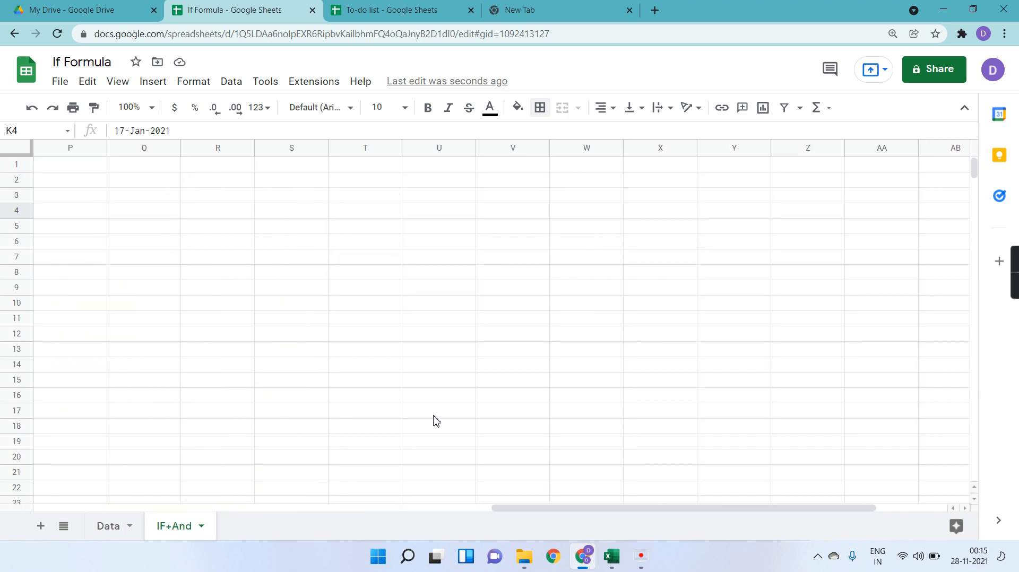
scroll(435, 421, left, 15)
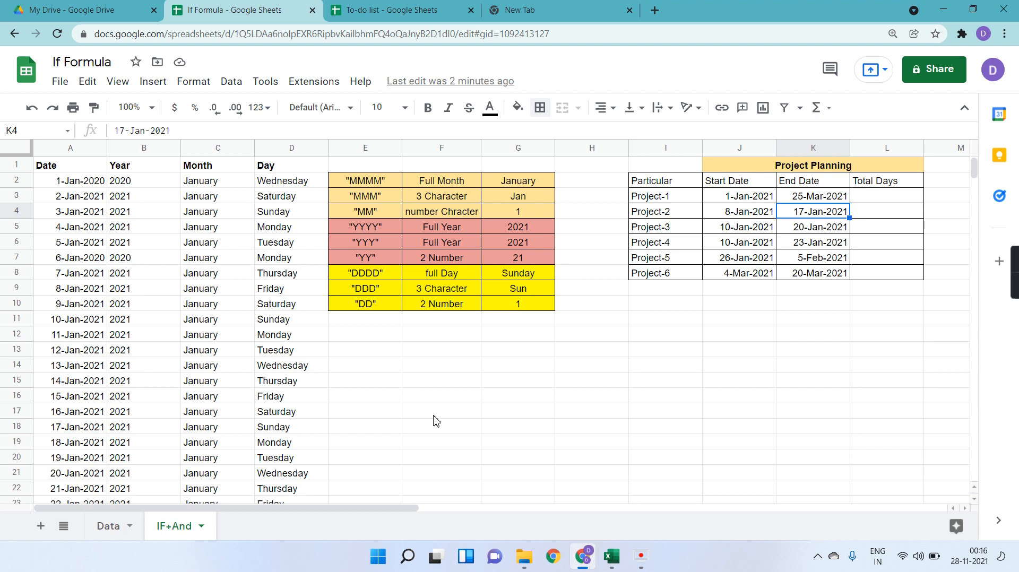
scroll(435, 421, down, 2)
scroll(435, 421, up, 2)
scroll(272, 371, down, 2)
scroll(272, 371, up, 2)
scroll(378, 325, down, 3)
scroll(380, 328, up, 3)
click(826, 200)
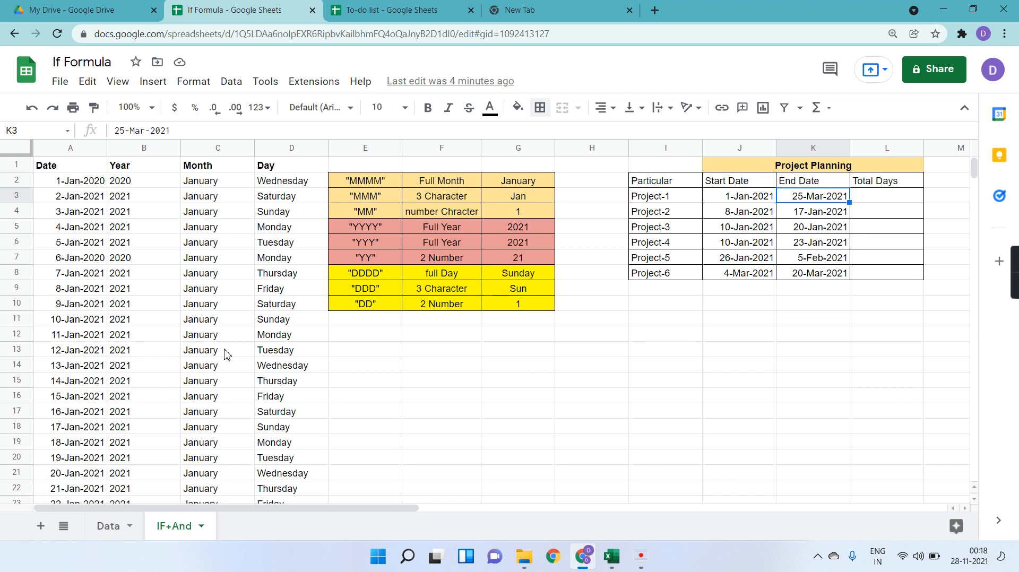
- Review the sales target and status table on the Data sheet, returning to the IF+And sheet
click(116, 528)
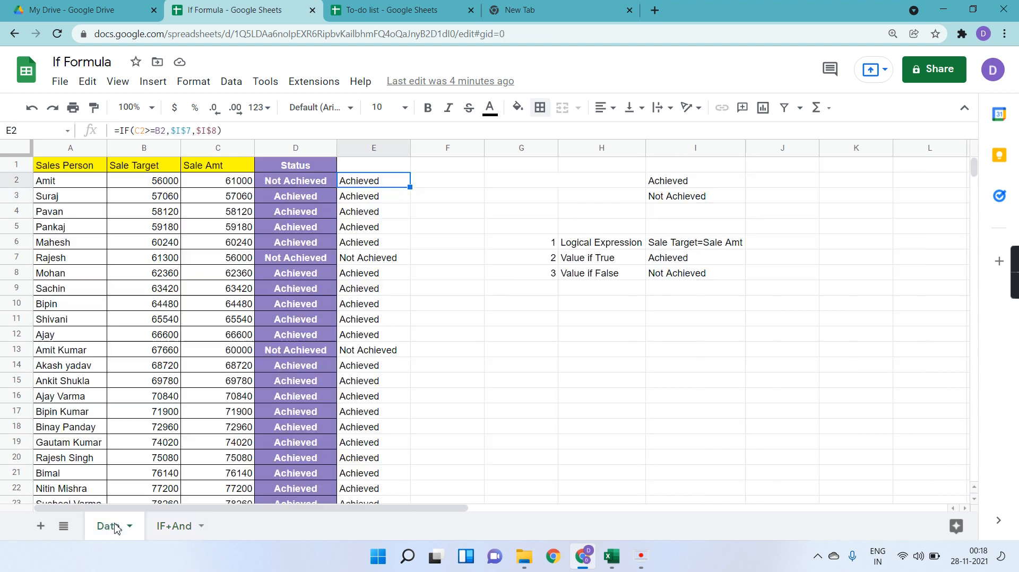
click(173, 531)
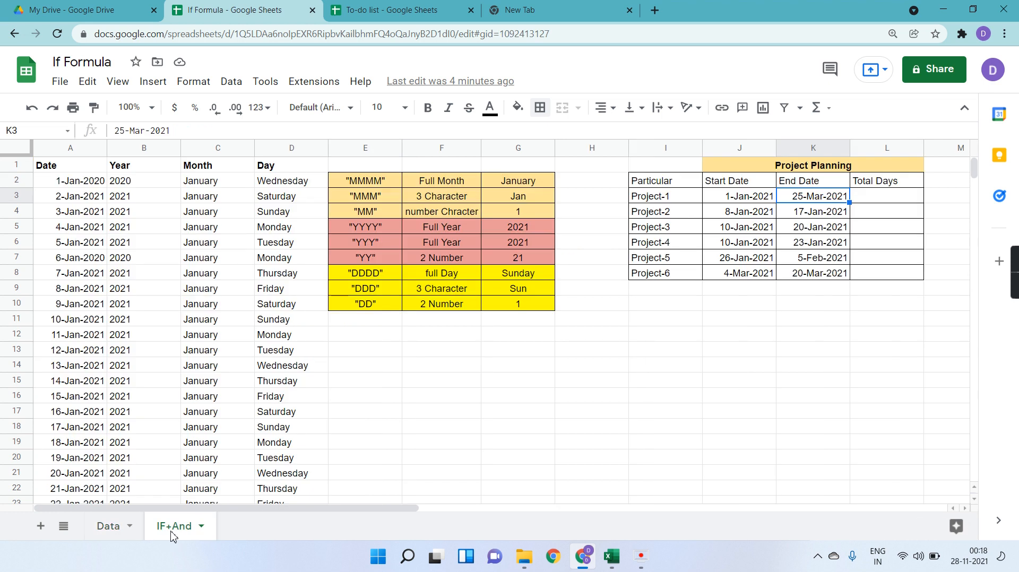
click(108, 527)
scroll(230, 381, down, 5)
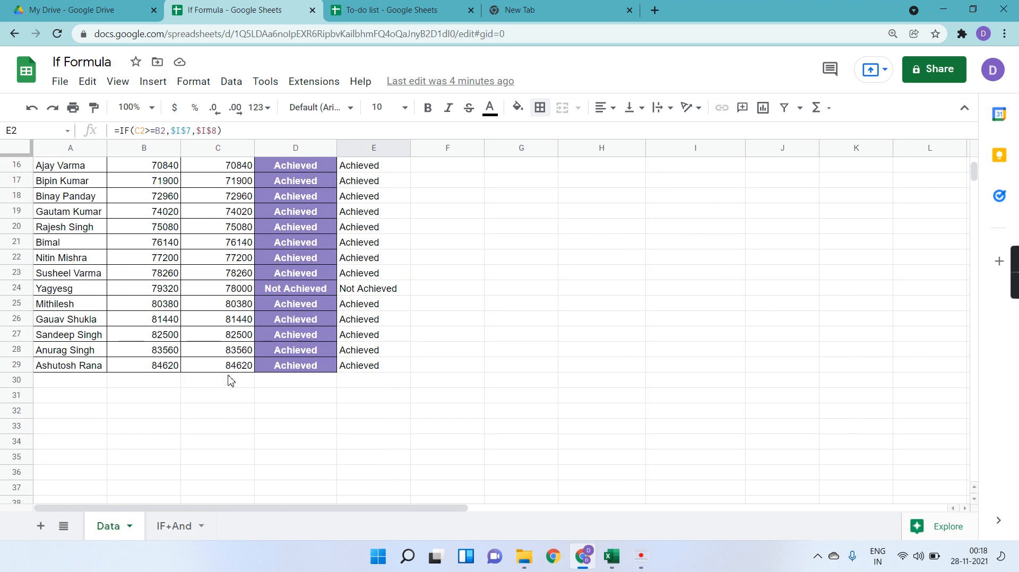
scroll(230, 381, up, 5)
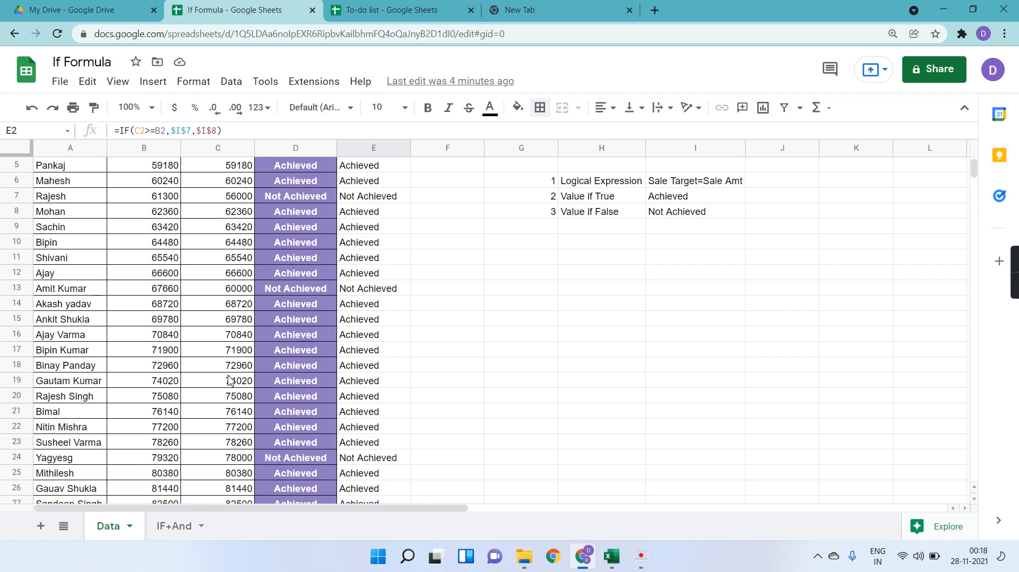
click(174, 527)
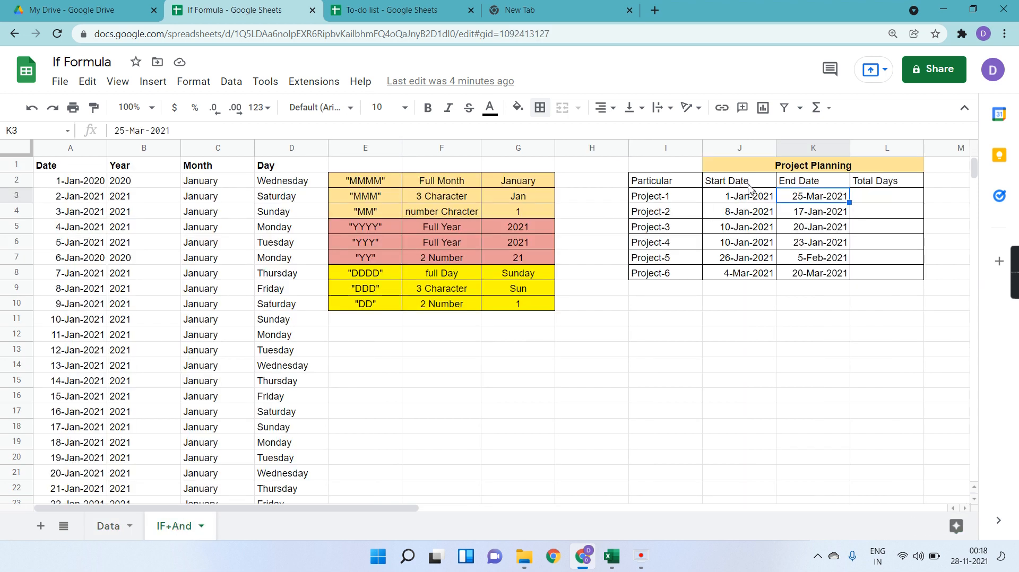